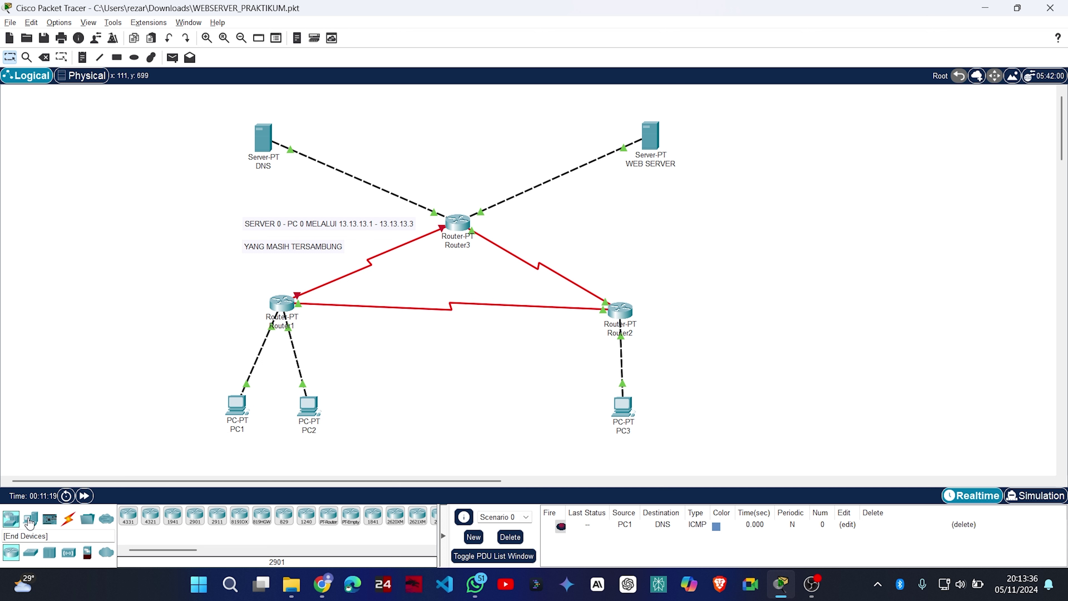
# Place a copy of WEB SERVER to its right and name it FTP SERVER.
pyautogui.click(30, 518)
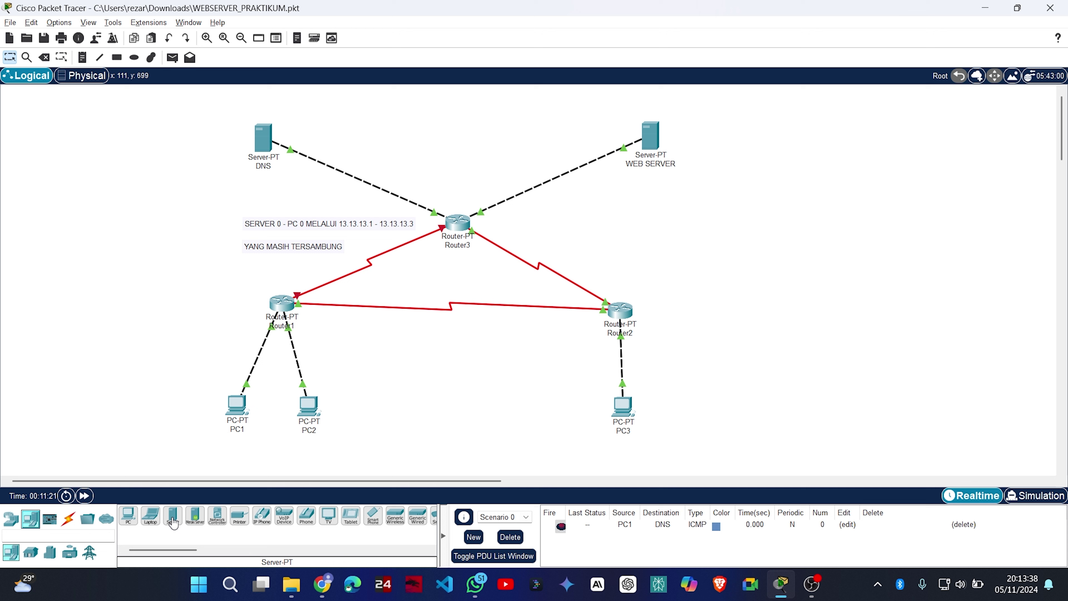
pyautogui.moveTo(655, 142); pyautogui.dragTo(724, 136)
pyautogui.click(743, 164)
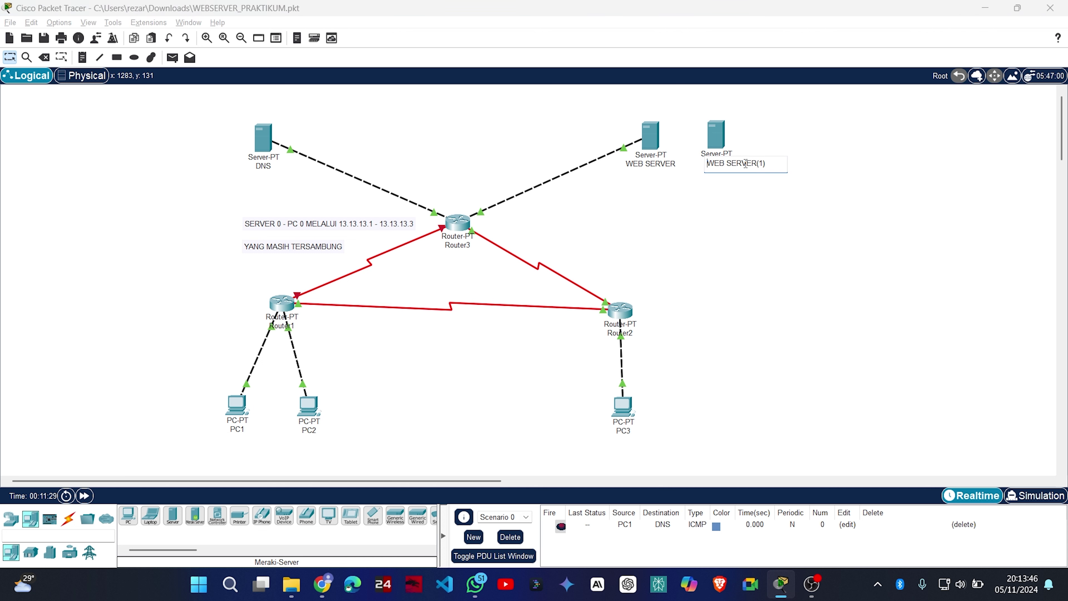
pyautogui.tripleClick(756, 172)
pyautogui.write('FTP SERVER')
pyautogui.press('Return')
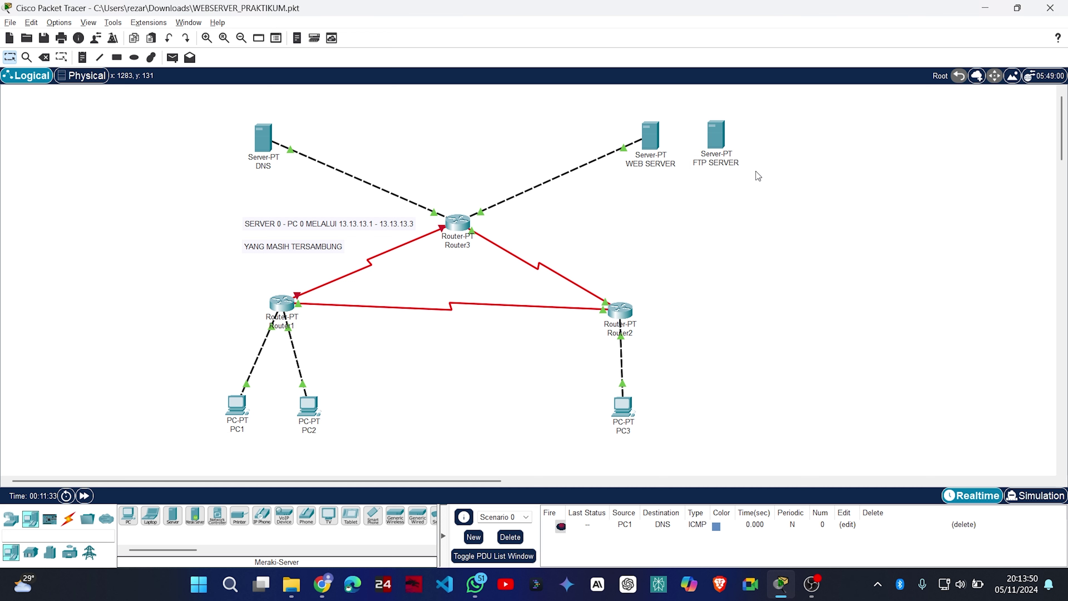
# Compare the FTP SERVER's and WEB SERVER's IP configurations.
pyautogui.click(719, 142)
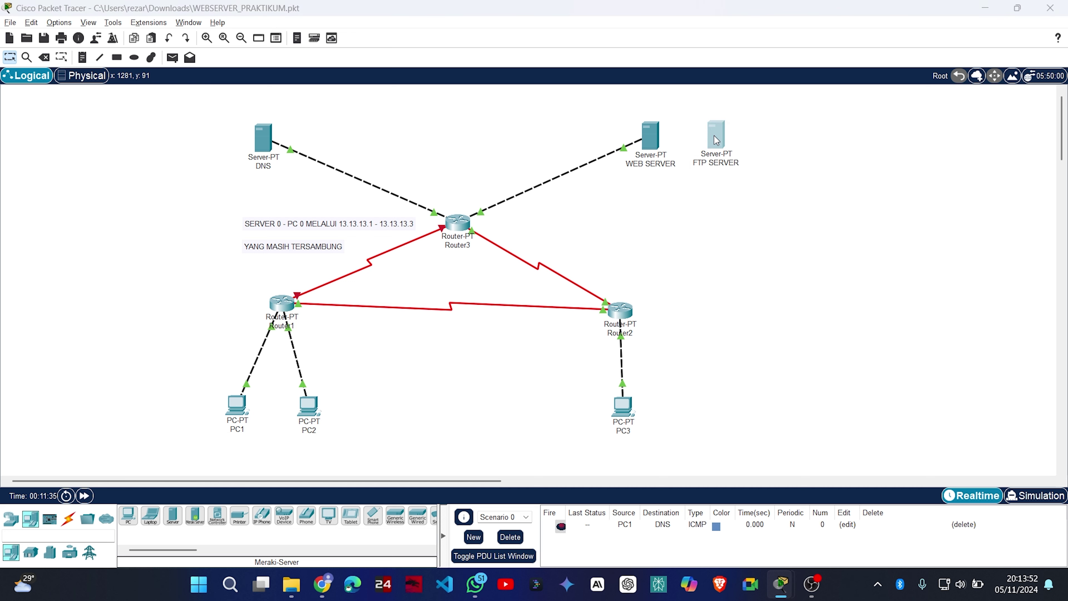
pyautogui.click(439, 108)
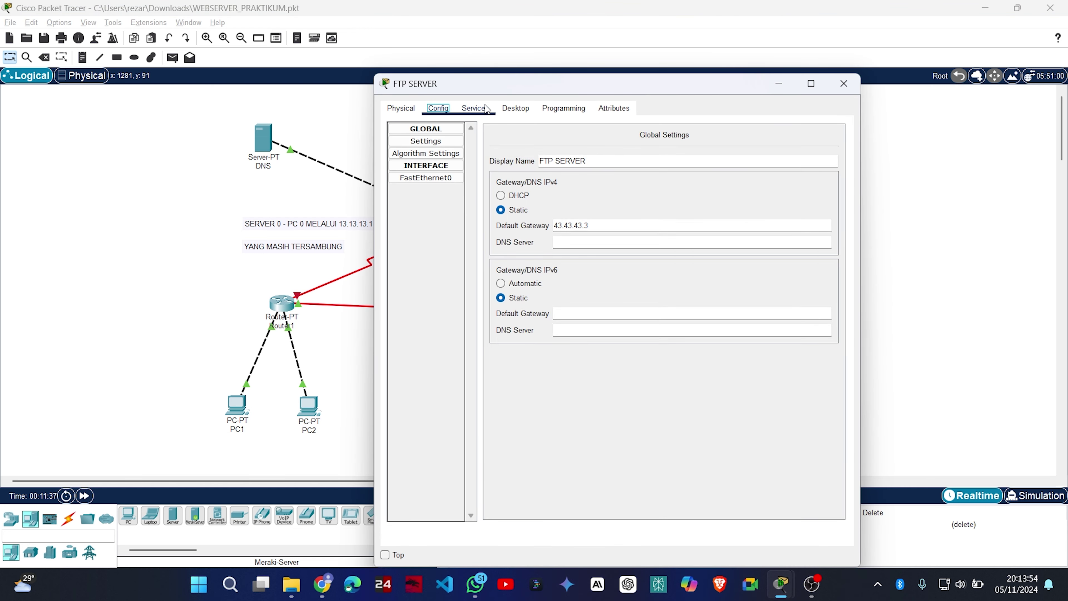
pyautogui.click(475, 108)
pyautogui.click(515, 108)
pyautogui.click(432, 151)
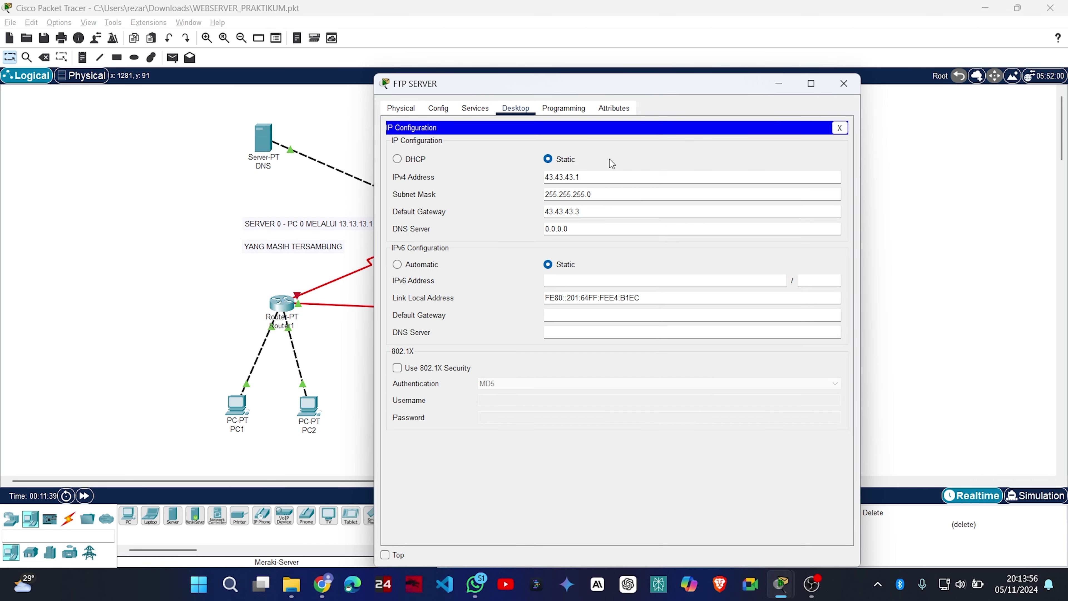
pyautogui.click(844, 84)
pyautogui.click(650, 138)
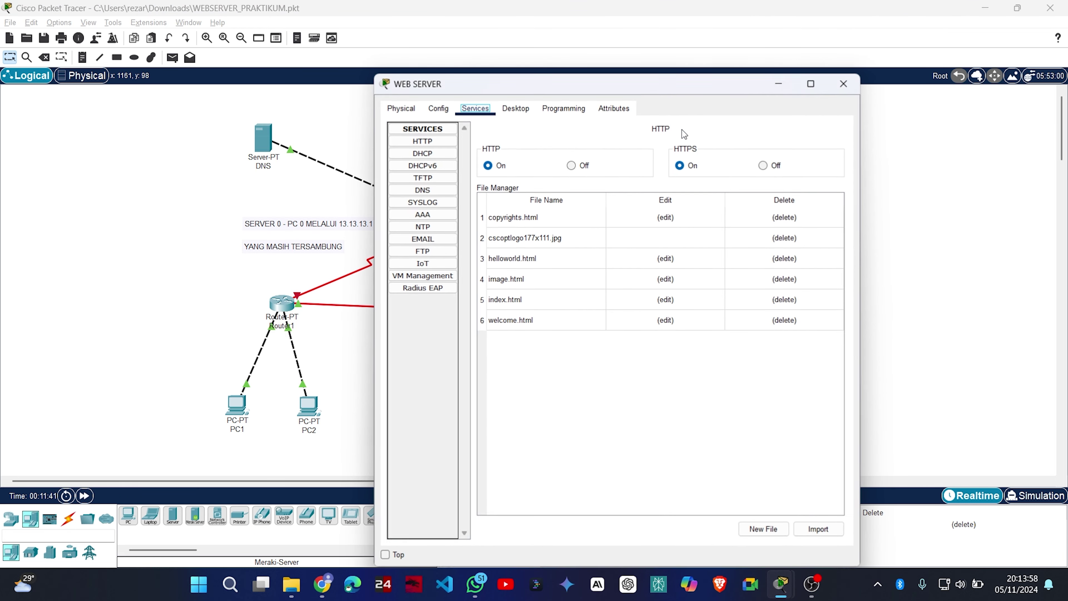
pyautogui.click(516, 109)
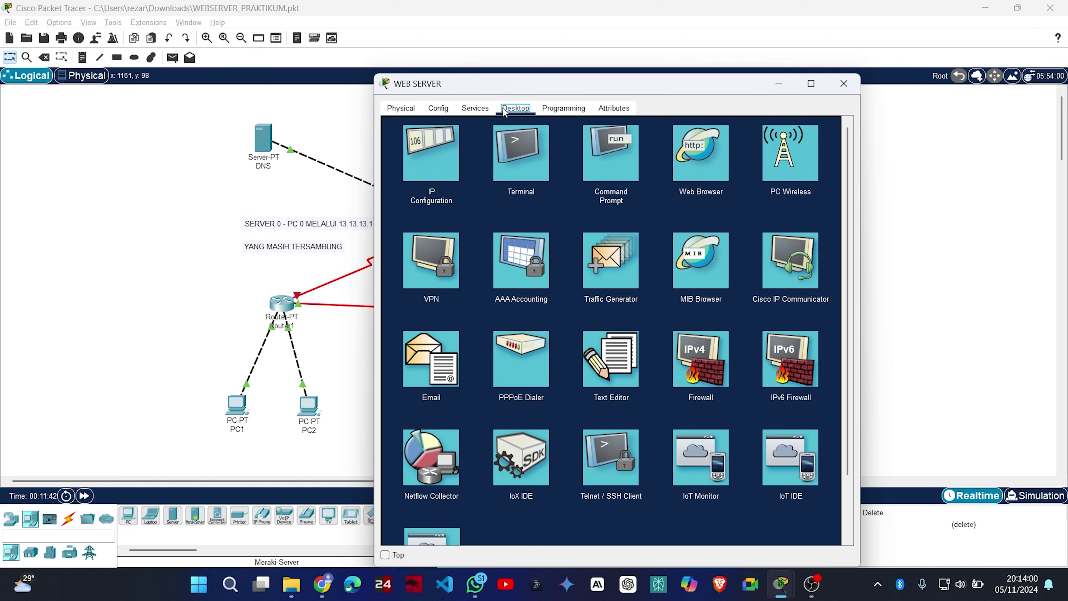
pyautogui.click(432, 152)
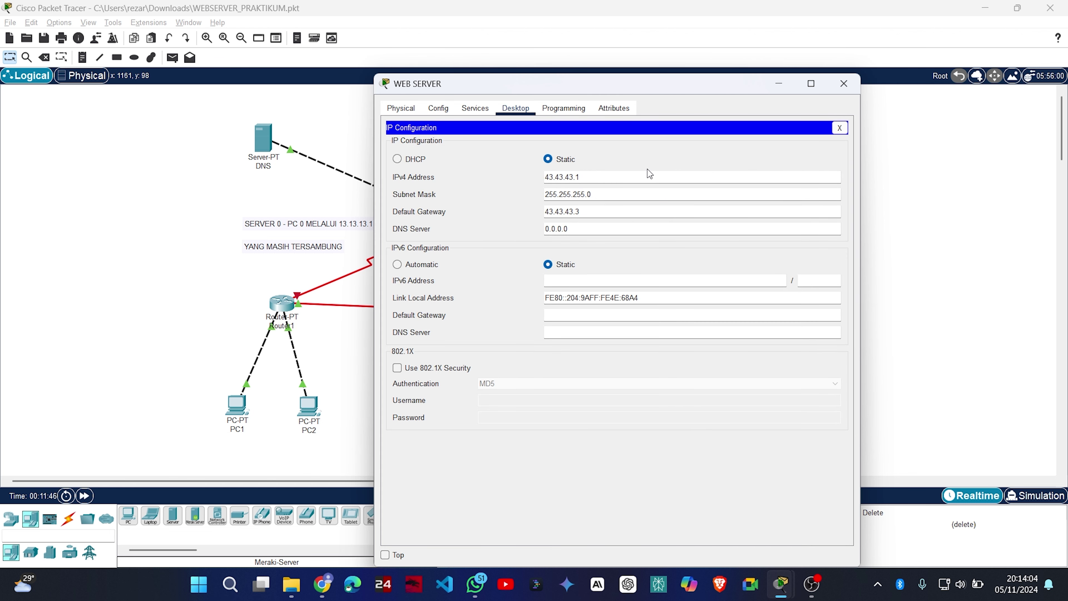
pyautogui.click(844, 83)
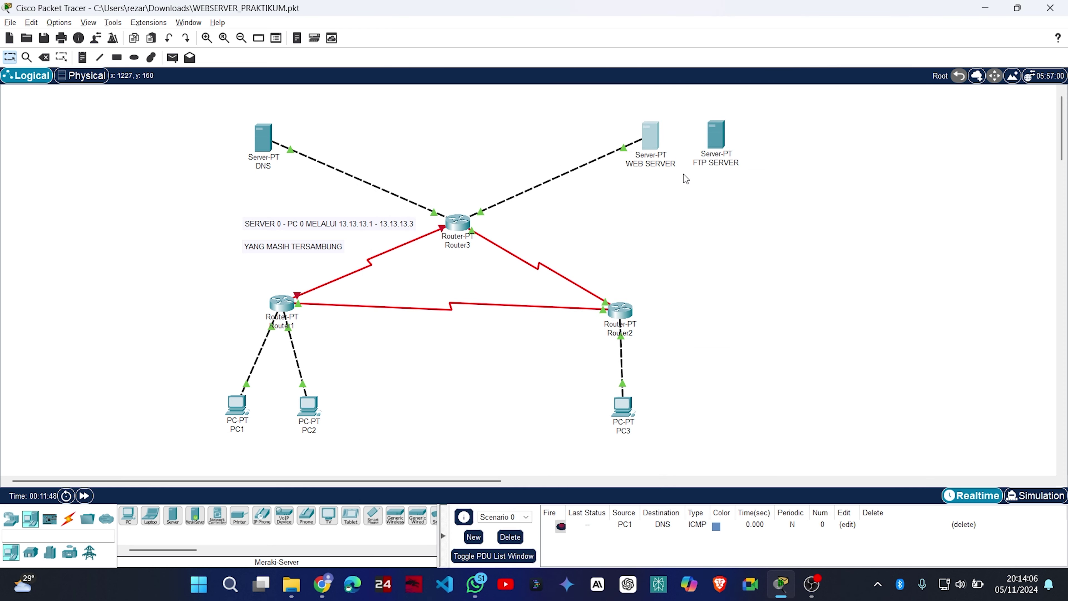
# Change FTP SERVER's IPv4 address to 43.43.43.2, keeping gateway 43.43.43.3.
pyautogui.click(717, 135)
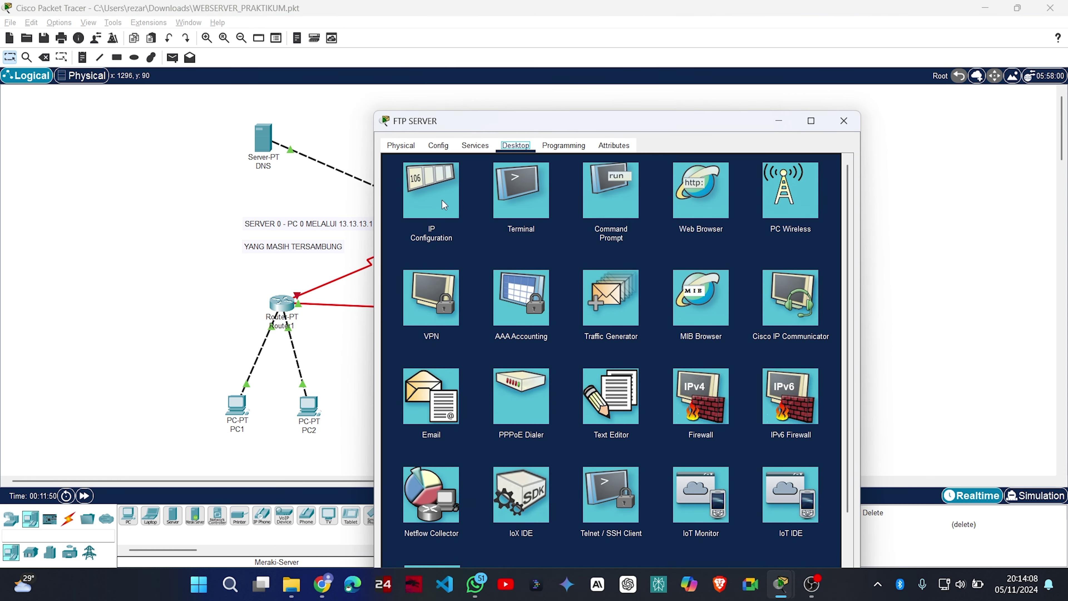
pyautogui.click(444, 205)
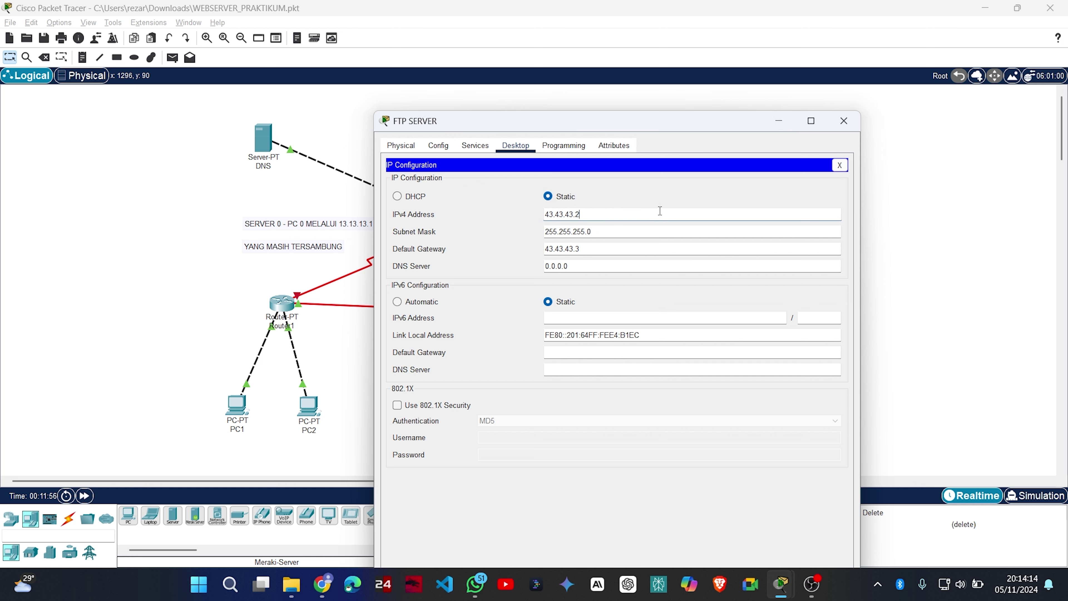
pyautogui.click(844, 121)
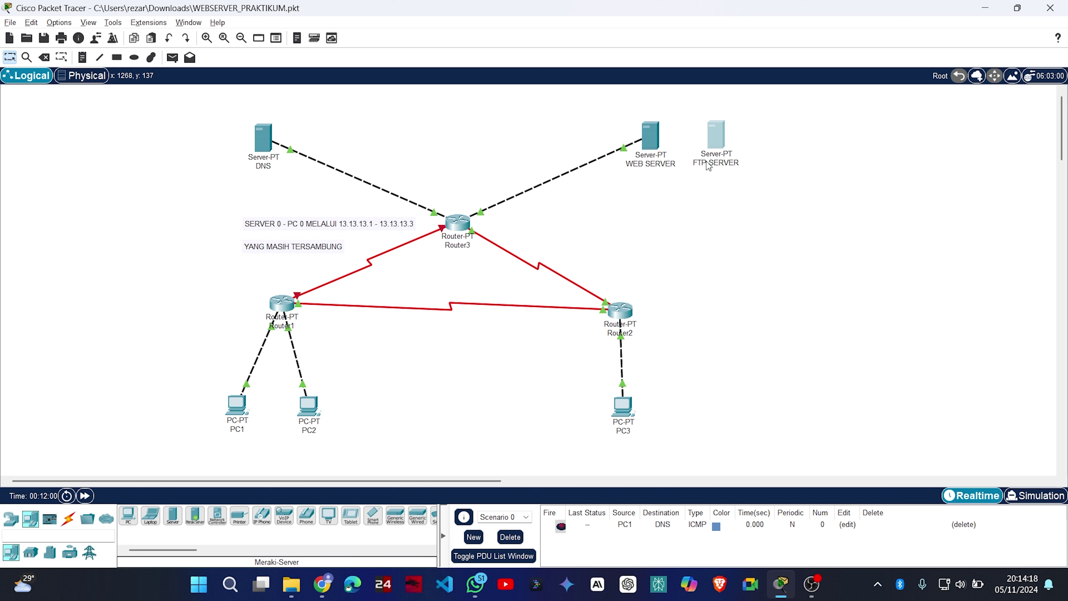
# Enter a new user's username and password in FTP SERVER's FTP service.
pyautogui.moveTo(723, 143)
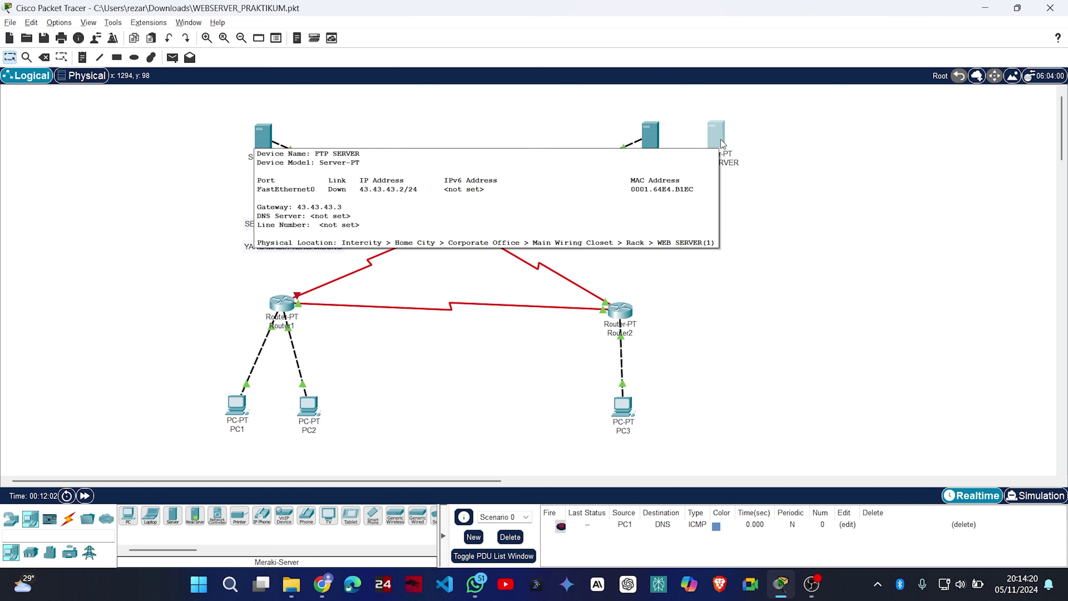
pyautogui.click(722, 143)
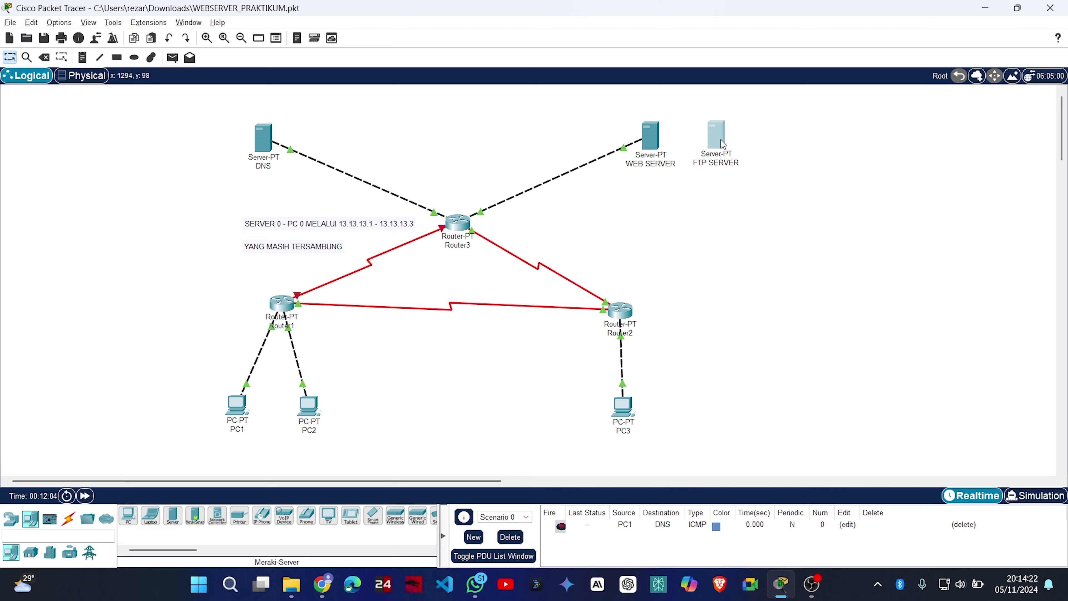
pyautogui.click(470, 111)
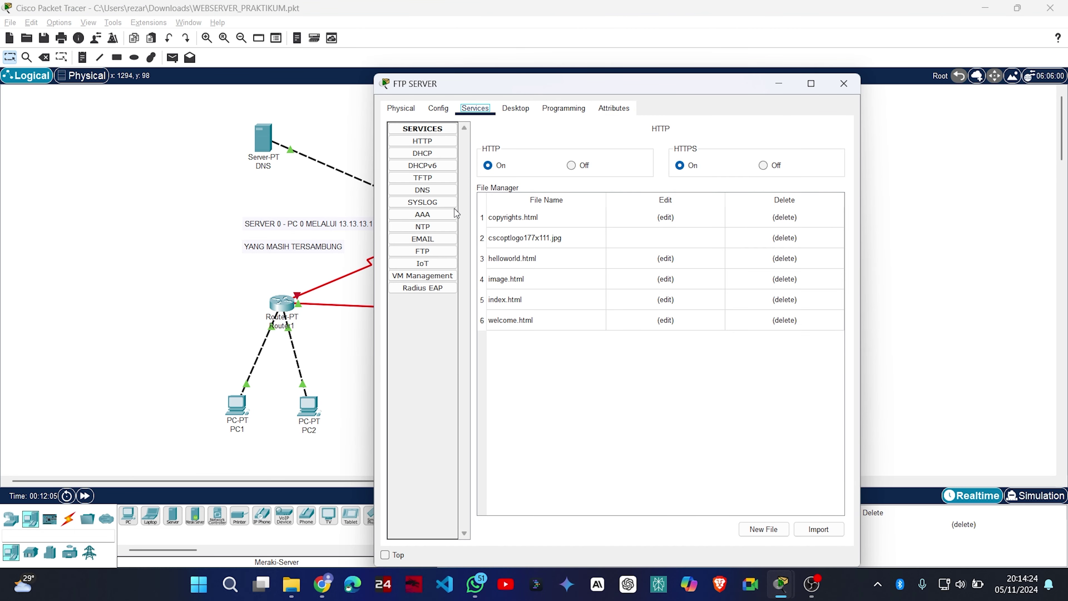
pyautogui.click(422, 252)
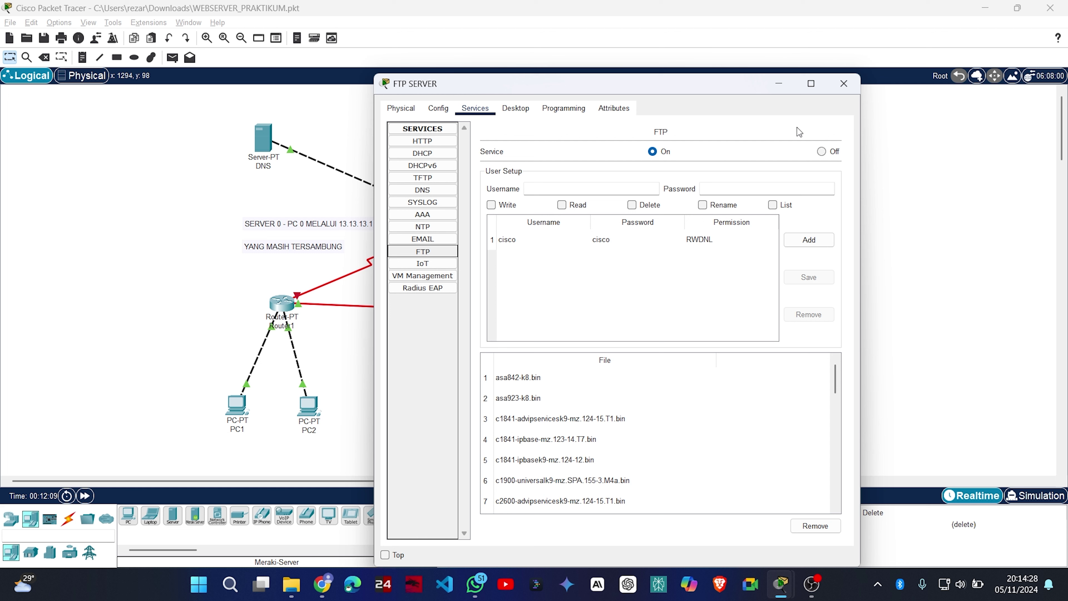
pyautogui.click(603, 191)
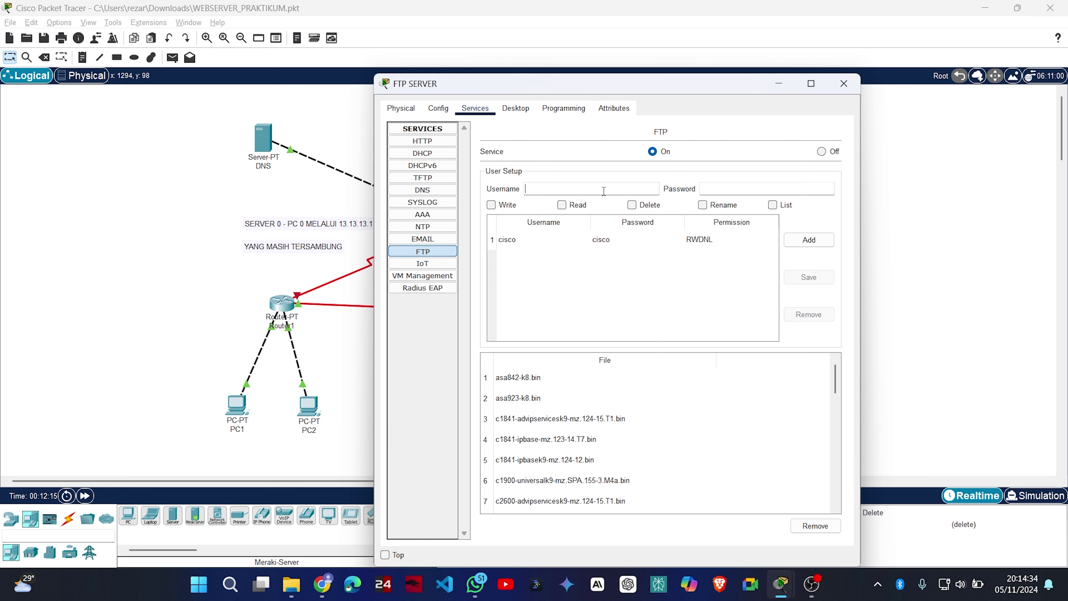
pyautogui.write('coba')
pyautogui.press('Tab')
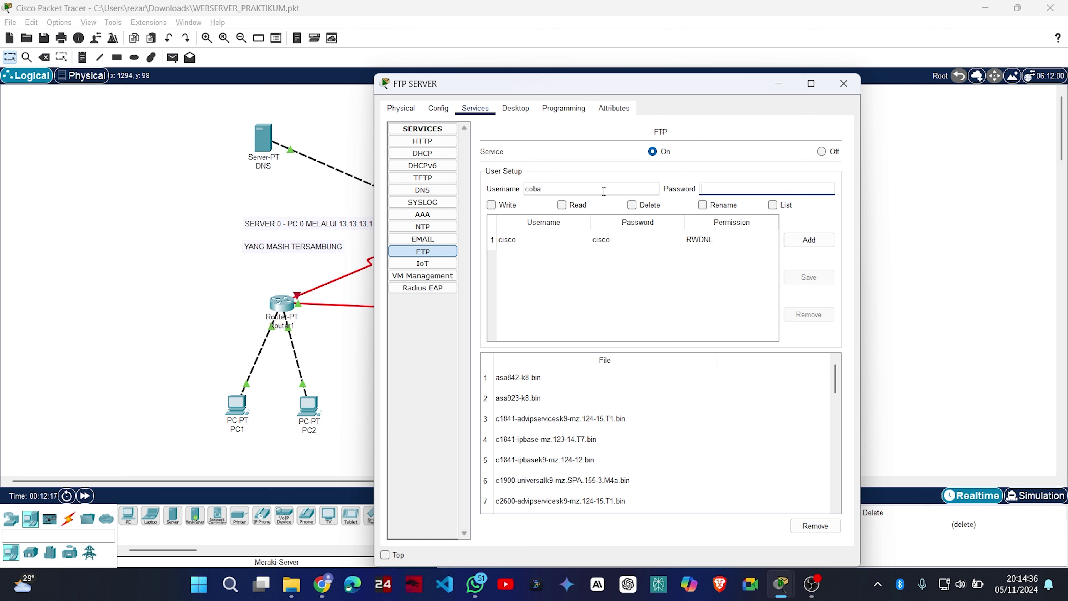
pyautogui.write('coba')
# Give the new FTP user Write, Read, Delete, Rename and List permissions and add the account.
pyautogui.click(494, 205)
pyautogui.click(563, 205)
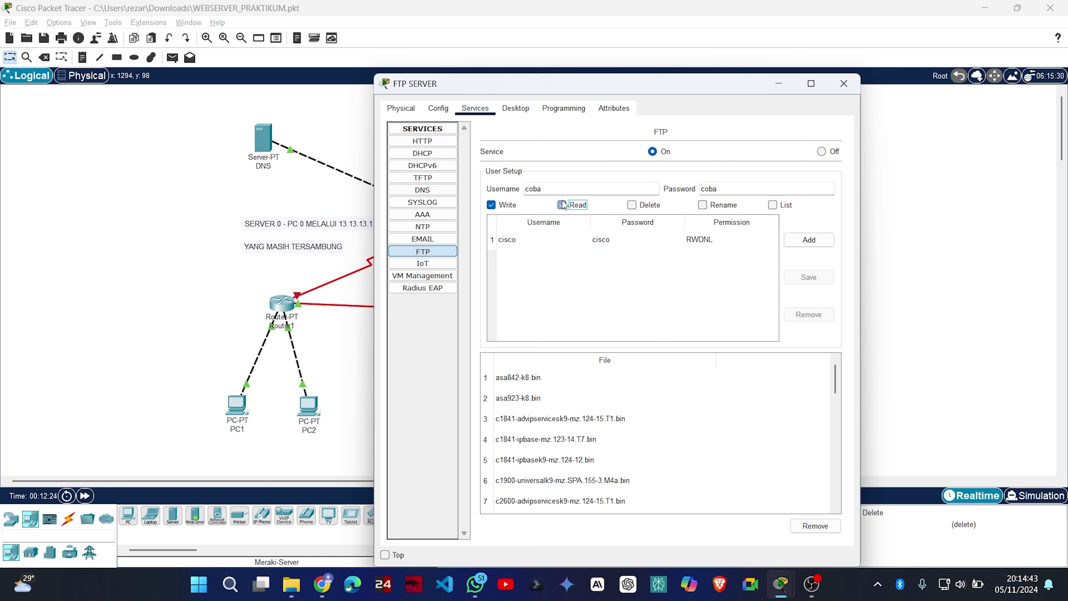
pyautogui.click(631, 206)
pyautogui.click(702, 205)
pyautogui.click(779, 205)
pyautogui.click(805, 241)
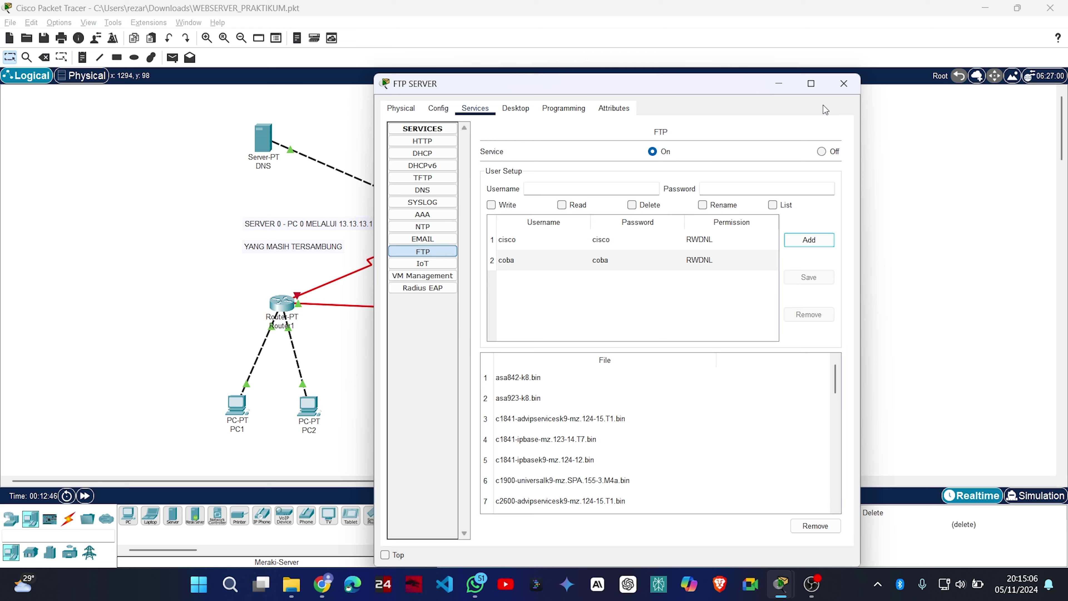
pyautogui.click(848, 91)
# Open PC1's desktop apps and briefly view its command line.
pyautogui.click(238, 405)
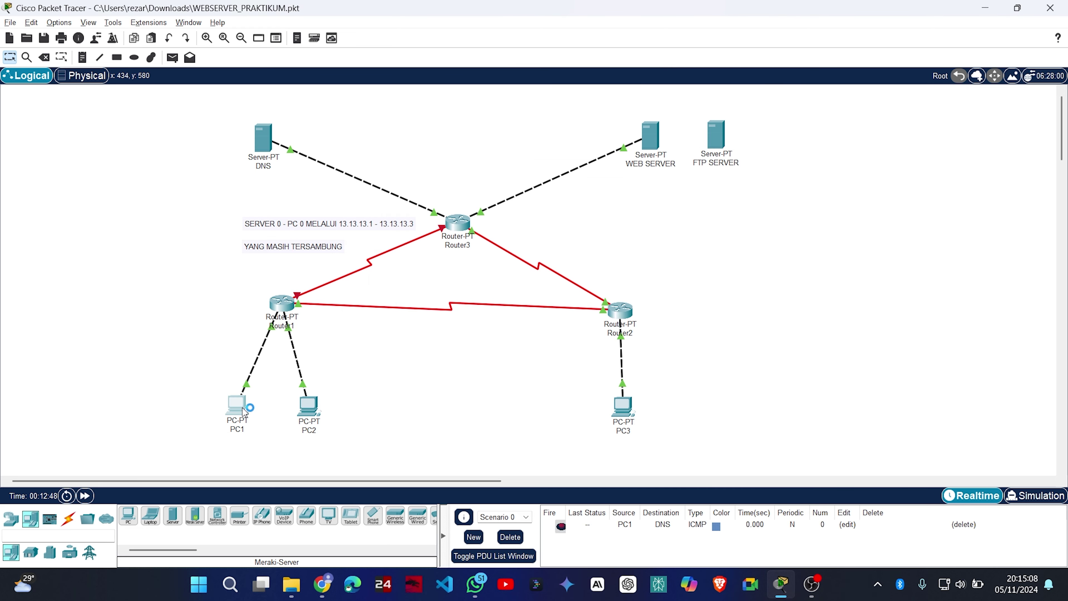
pyautogui.click(450, 106)
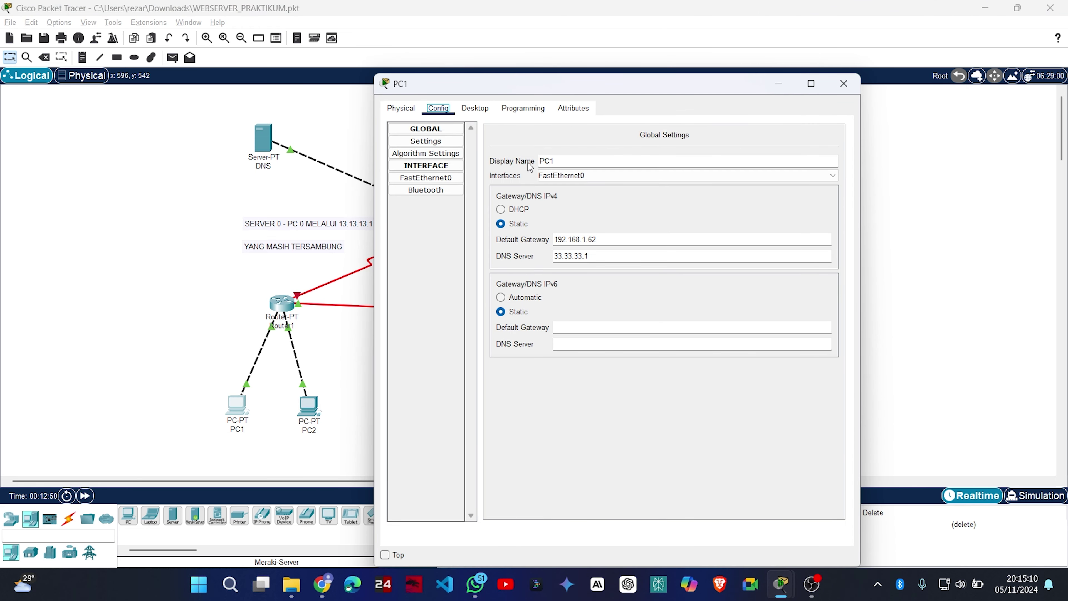
pyautogui.click(477, 111)
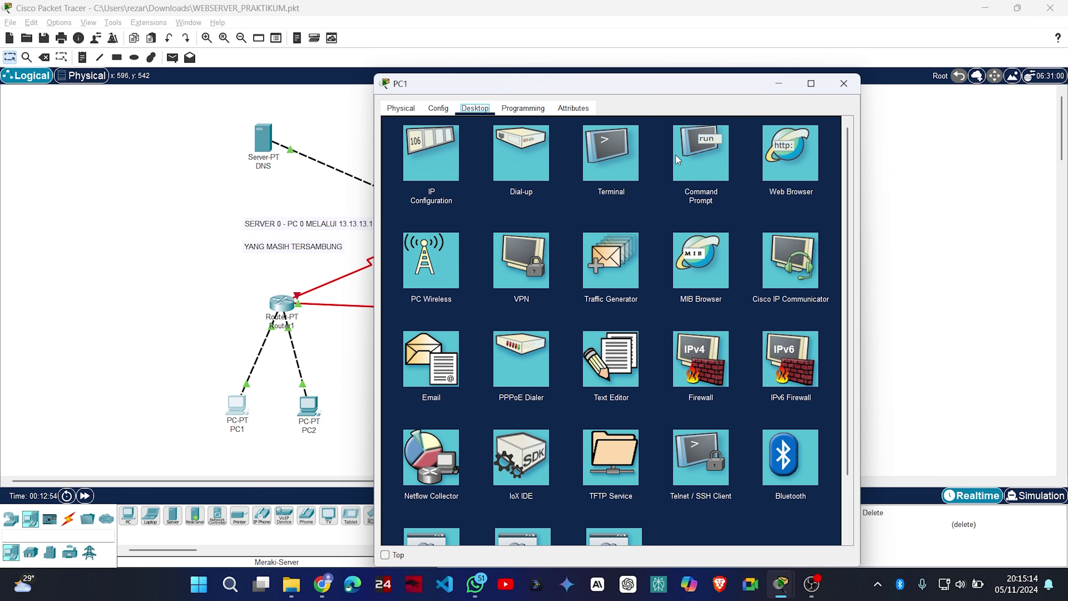
pyautogui.click(710, 152)
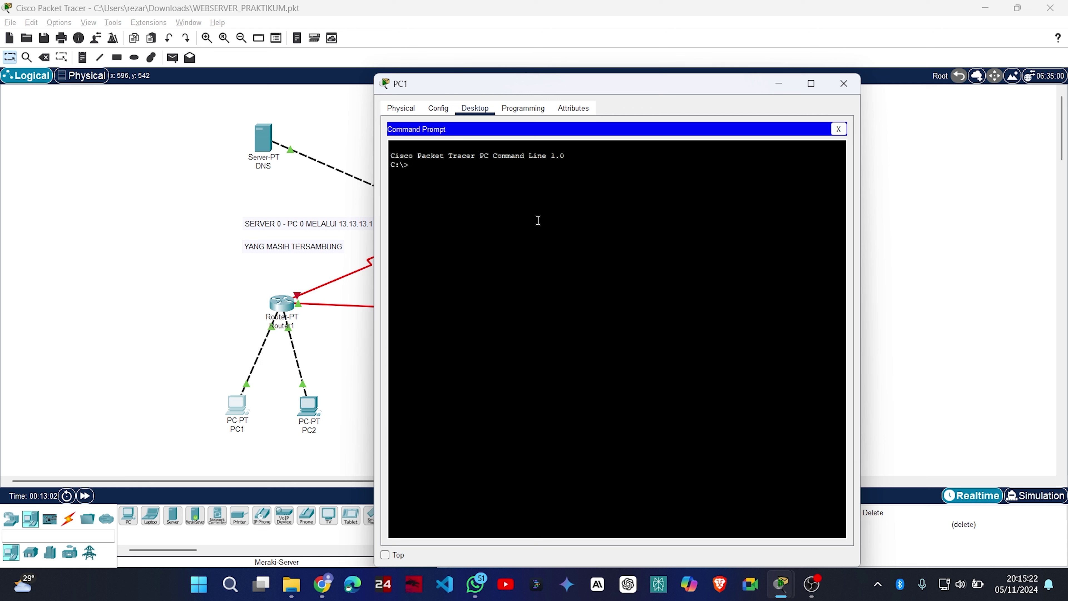
pyautogui.click(842, 129)
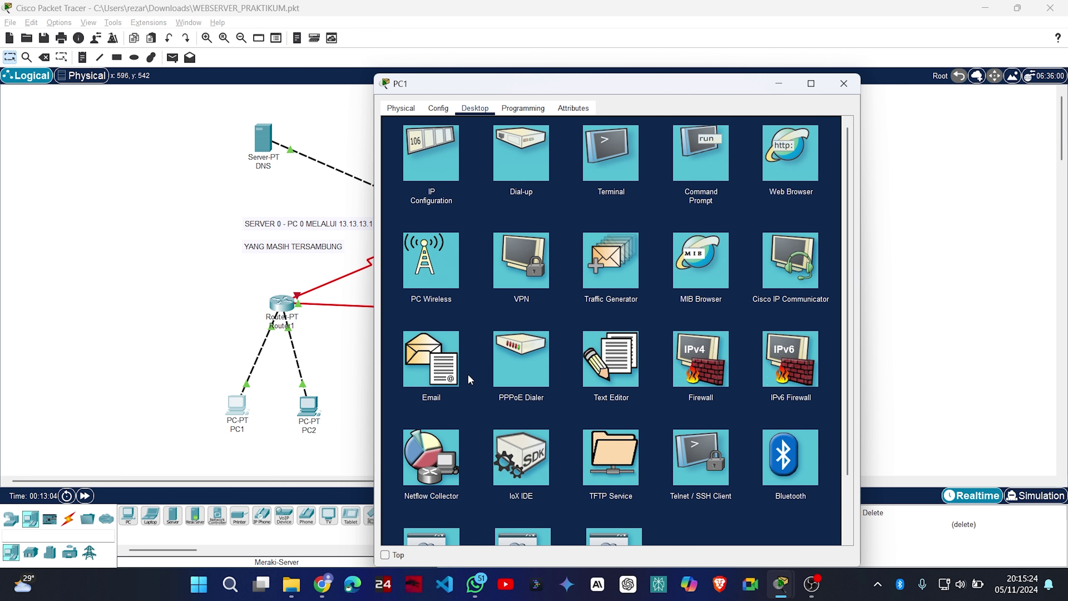
# Write 'ini pesan dari pc 1' in PC1's Text Editor and save it as pesan-pc1.
pyautogui.click(622, 364)
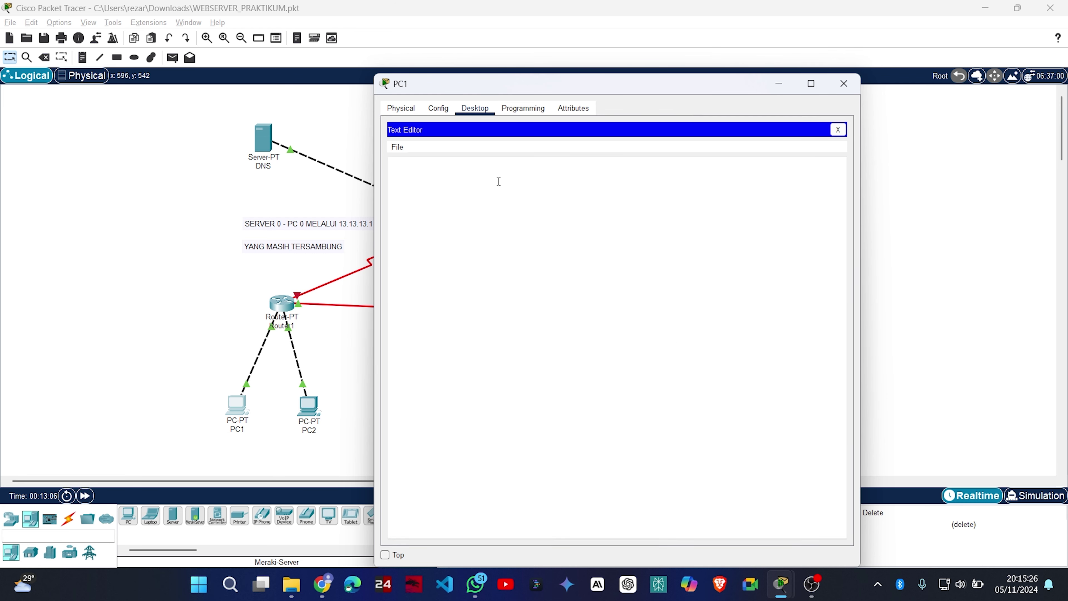
pyautogui.click(457, 180)
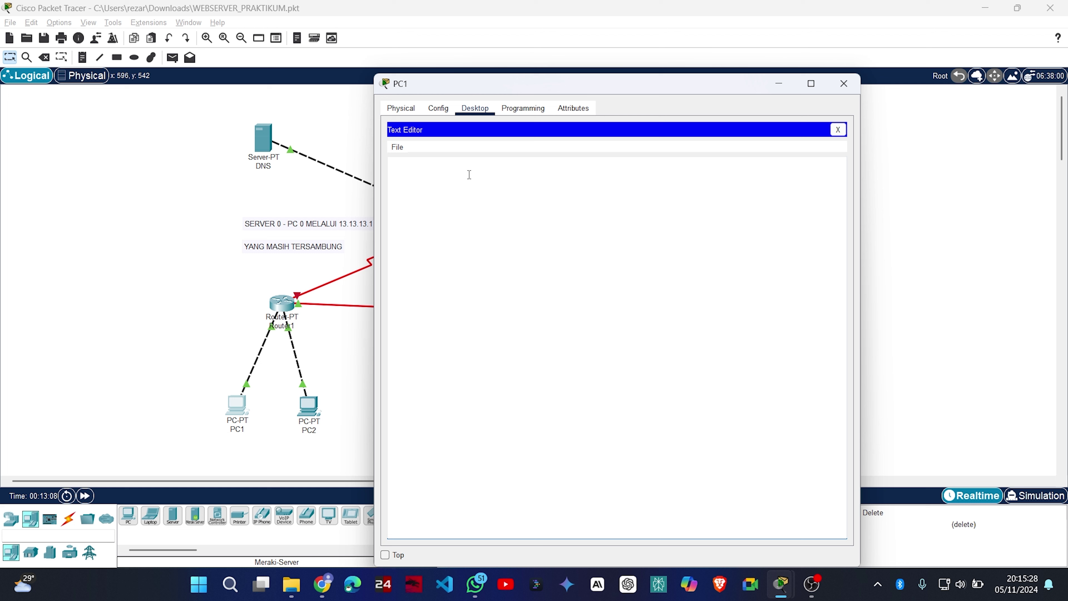
pyautogui.write('ini pesan dari pc 1')
pyautogui.moveTo(655, 85); pyautogui.dragTo(648, 22)
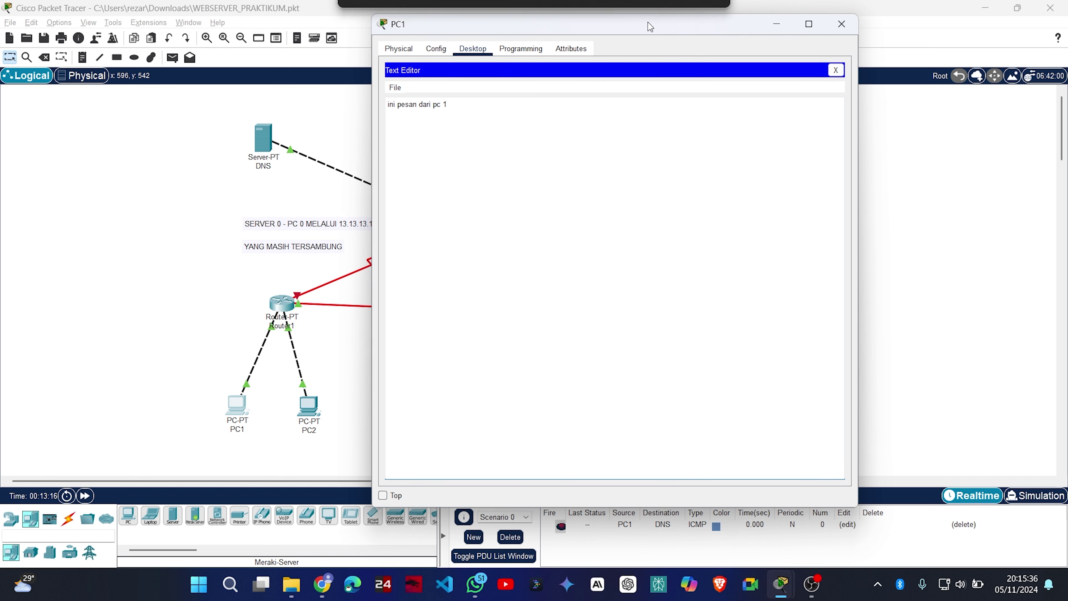
pyautogui.hotkey('ctrl', 's')
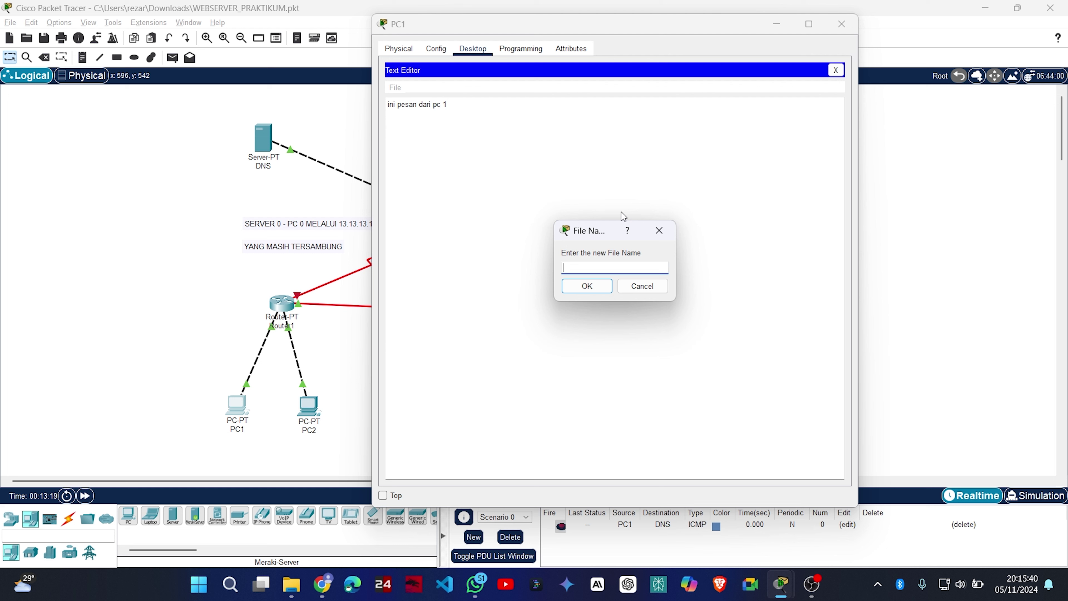
pyautogui.write('pesan-pc1')
pyautogui.click(594, 283)
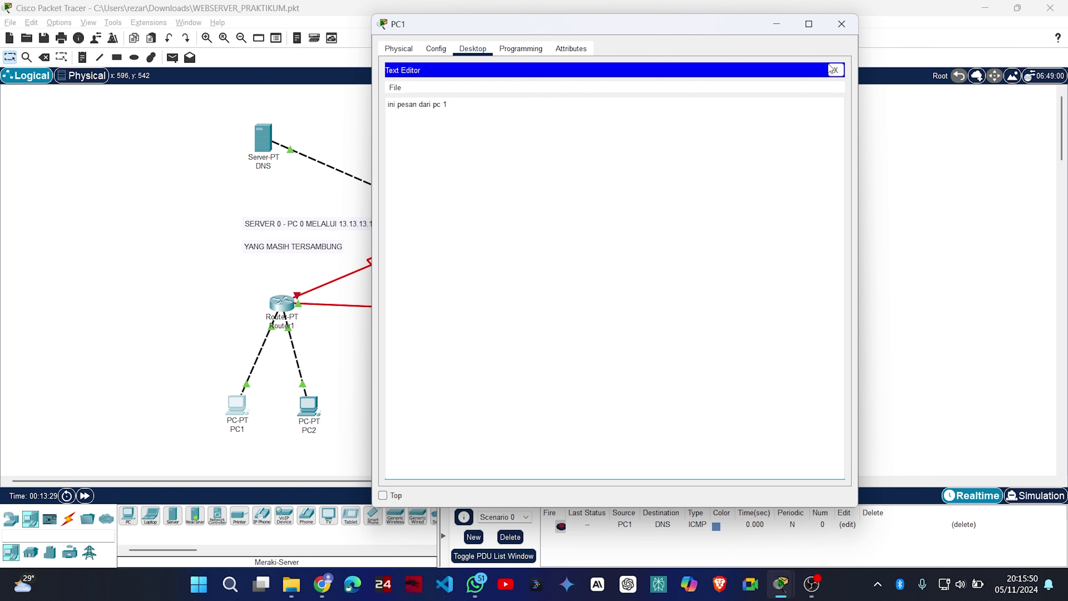
pyautogui.click(835, 70)
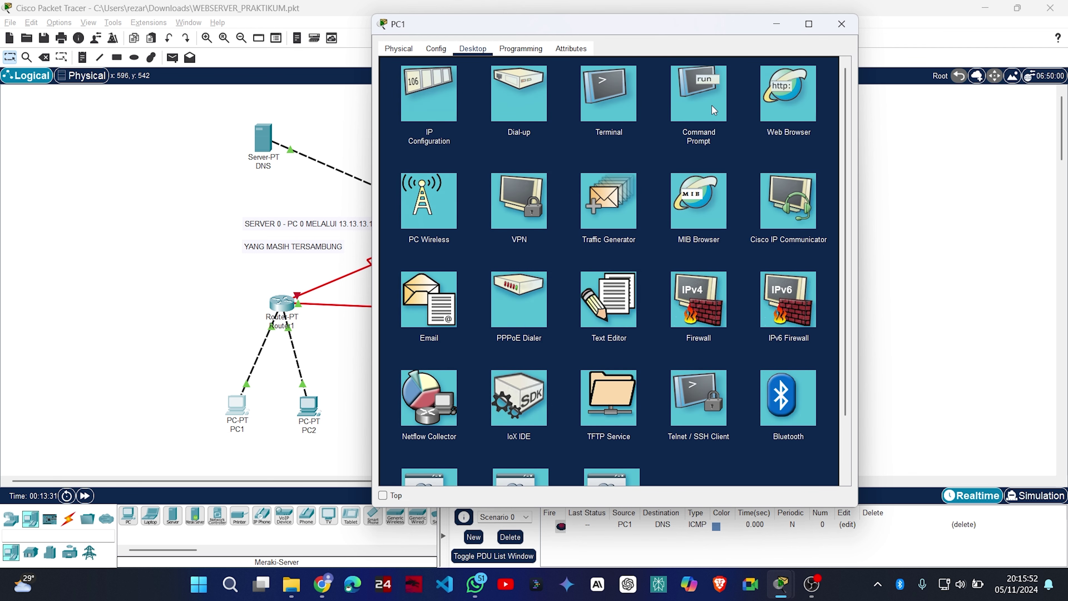
# Run dir on PC1 to confirm pesan-pc1.txt exists.
pyautogui.click(711, 96)
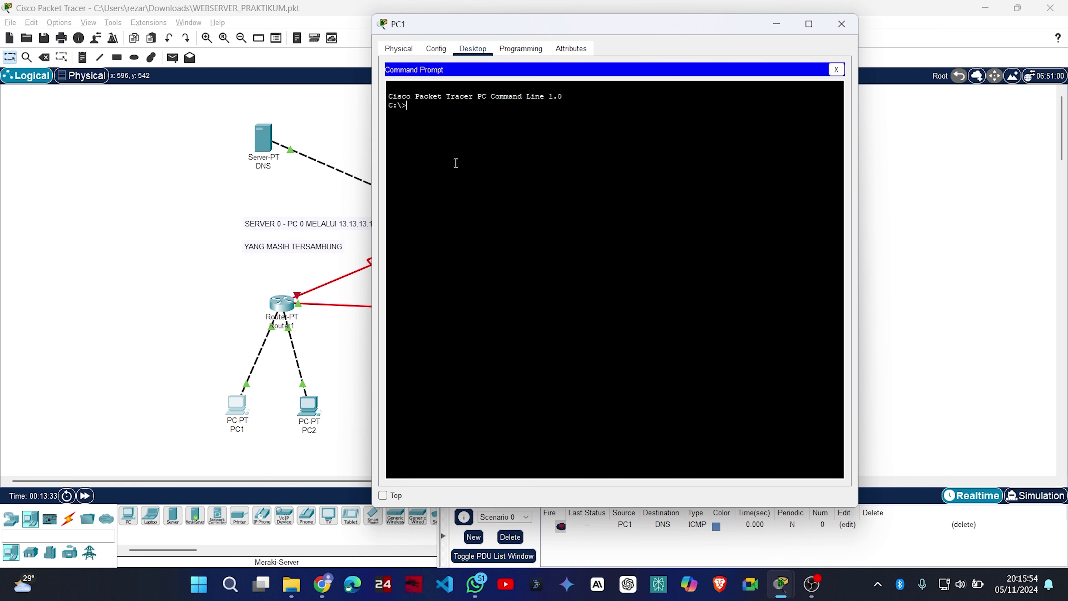
pyautogui.write('dir')
pyautogui.press('Return')
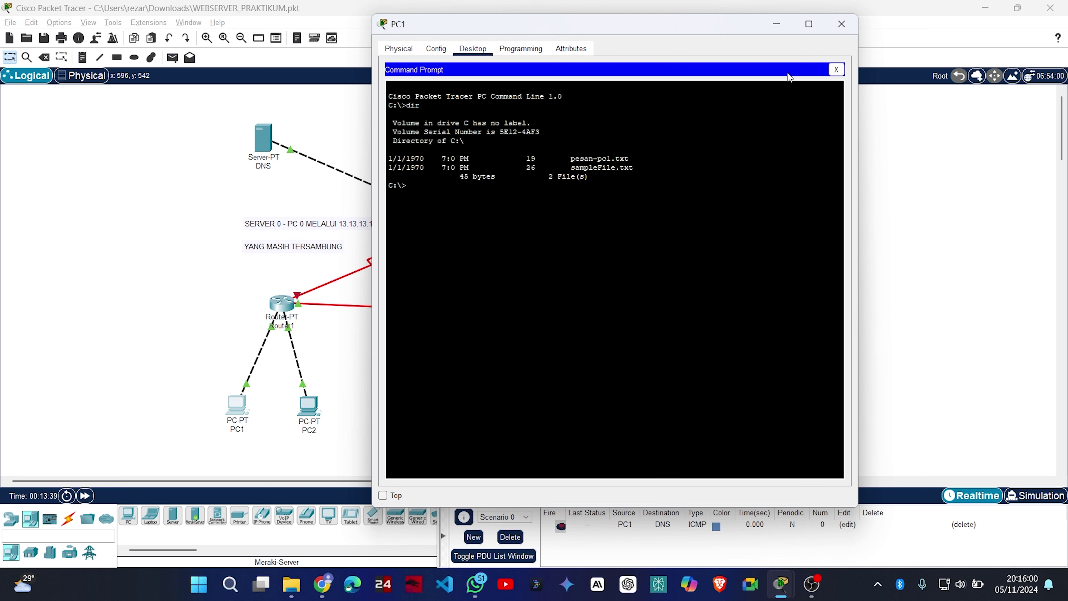
pyautogui.click(836, 70)
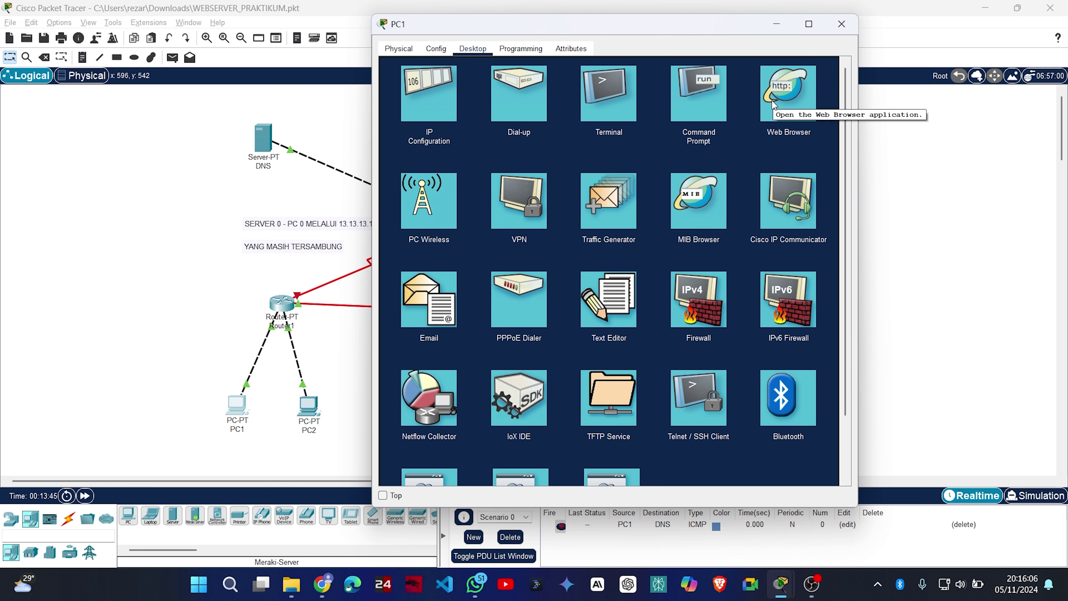
# Run ftp 43.43.43.2 from PC1's command prompt; the connection times out.
pyautogui.click(692, 92)
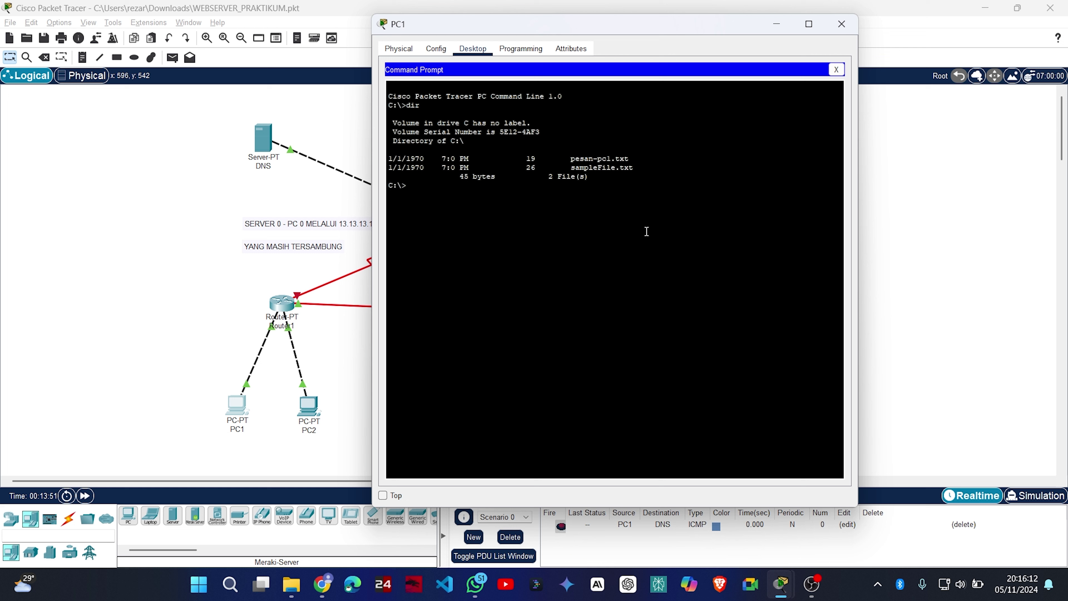
pyautogui.write('ftp 43.43.43.2')
pyautogui.press('Return')
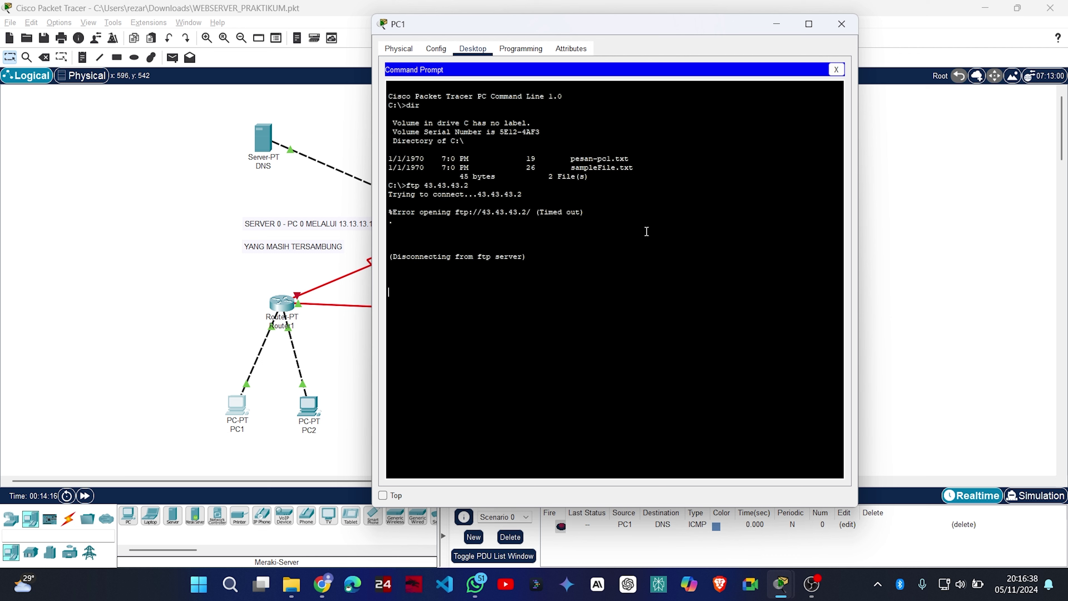
pyautogui.click(841, 24)
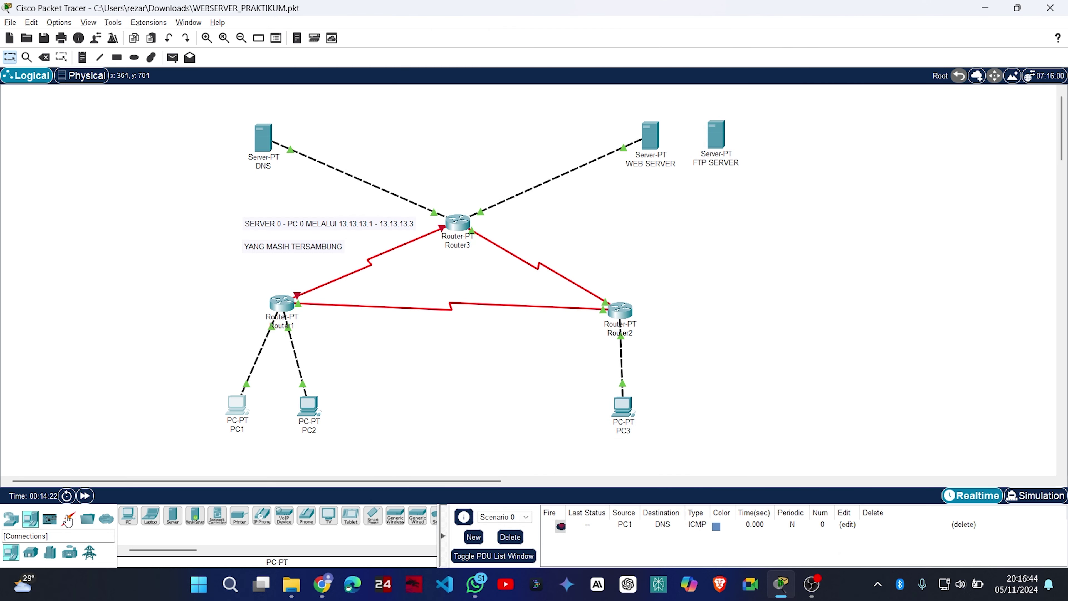
# Delete the cable between Router3 and WEB SERVER.
pyautogui.click(68, 519)
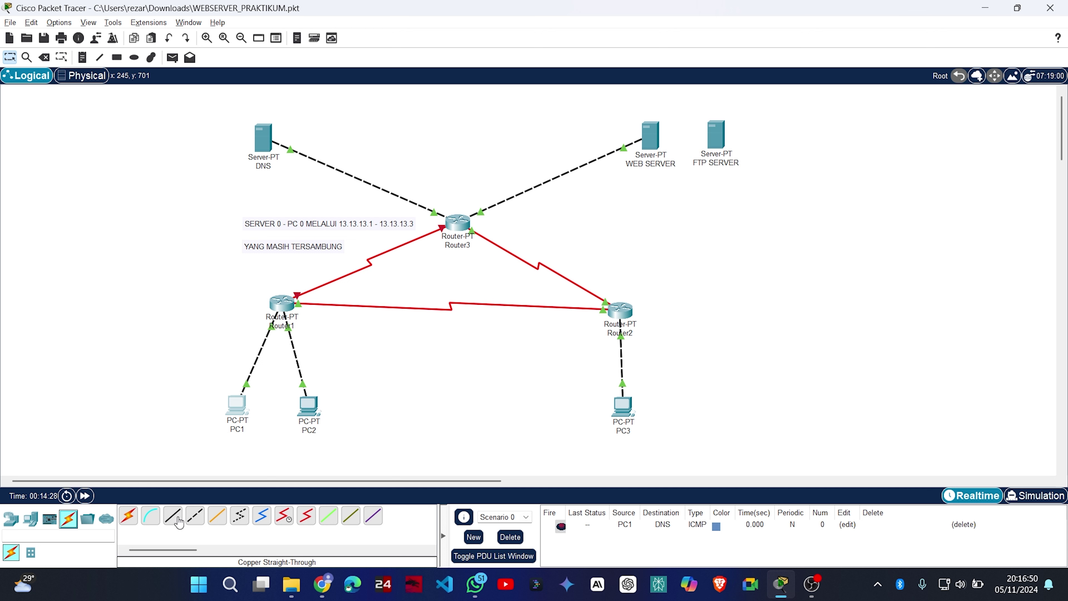
pyautogui.click(177, 522)
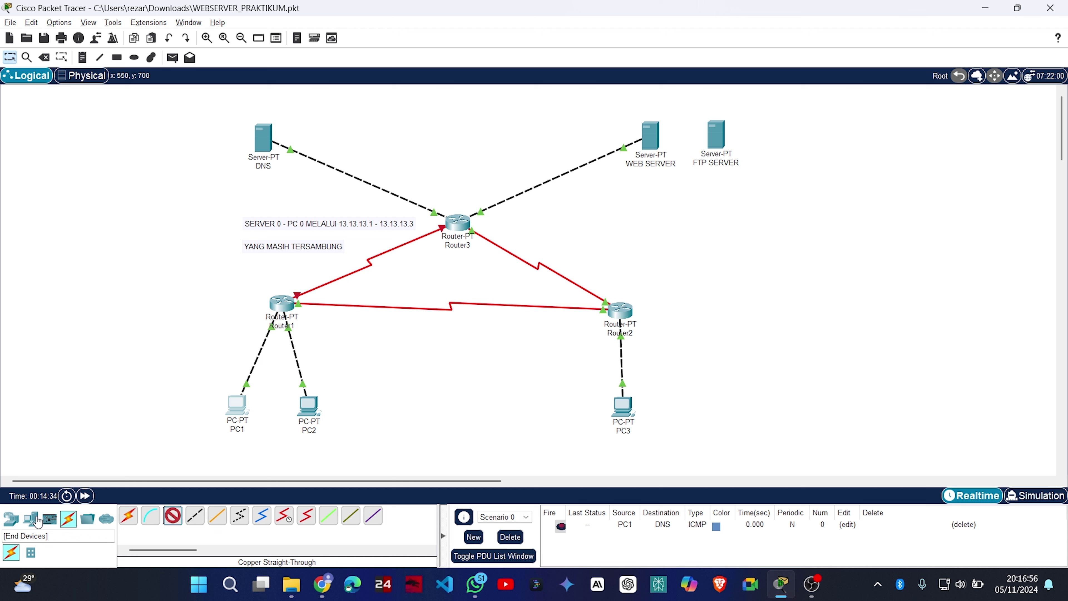
pyautogui.press('Escape')
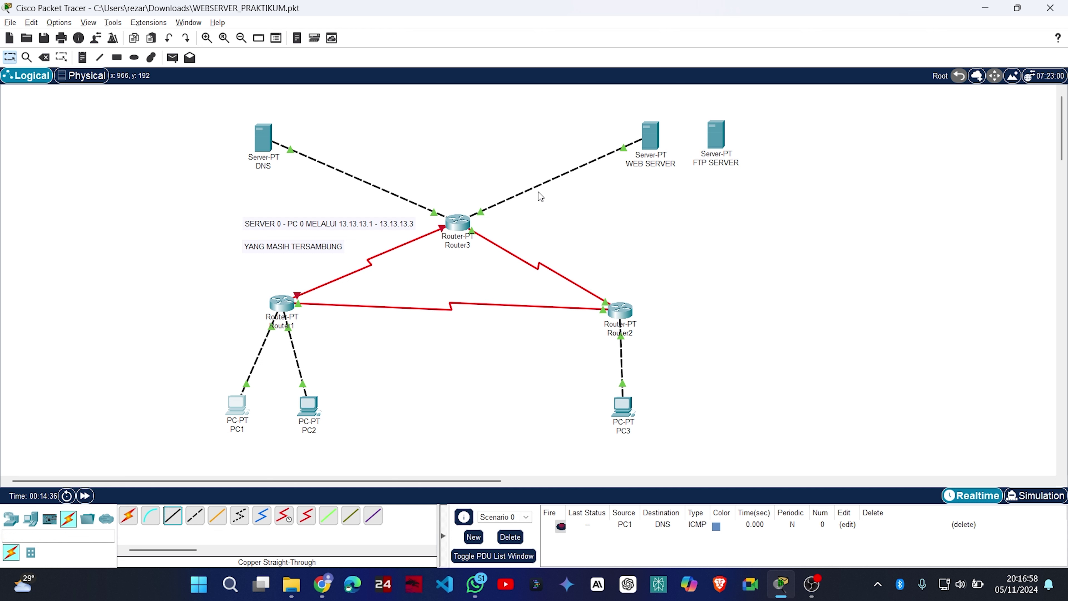
pyautogui.click(43, 57)
pyautogui.click(583, 306)
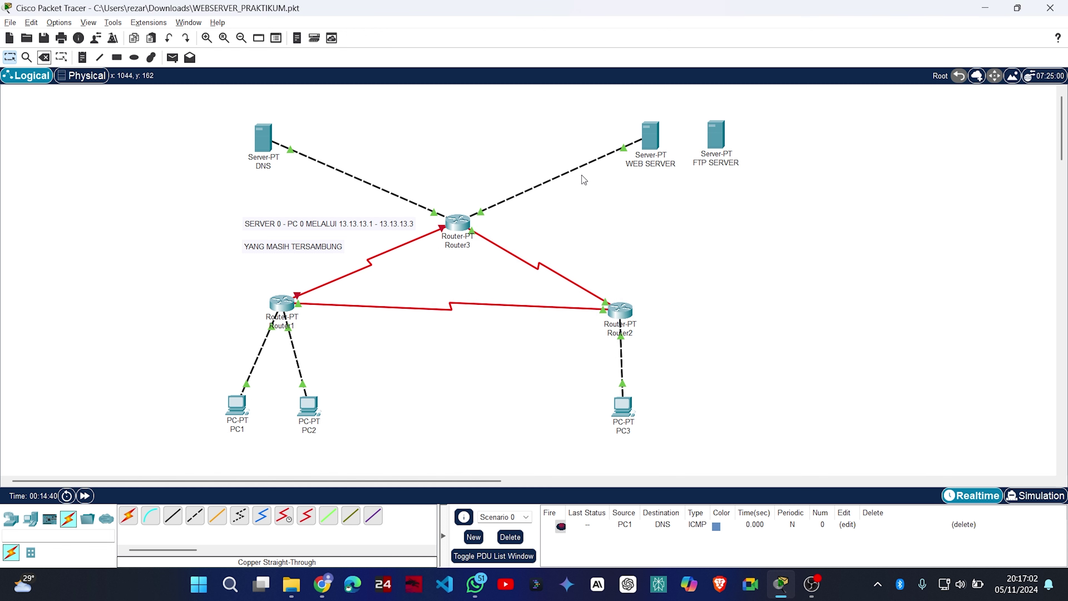
pyautogui.press('Delete')
pyautogui.click(578, 168)
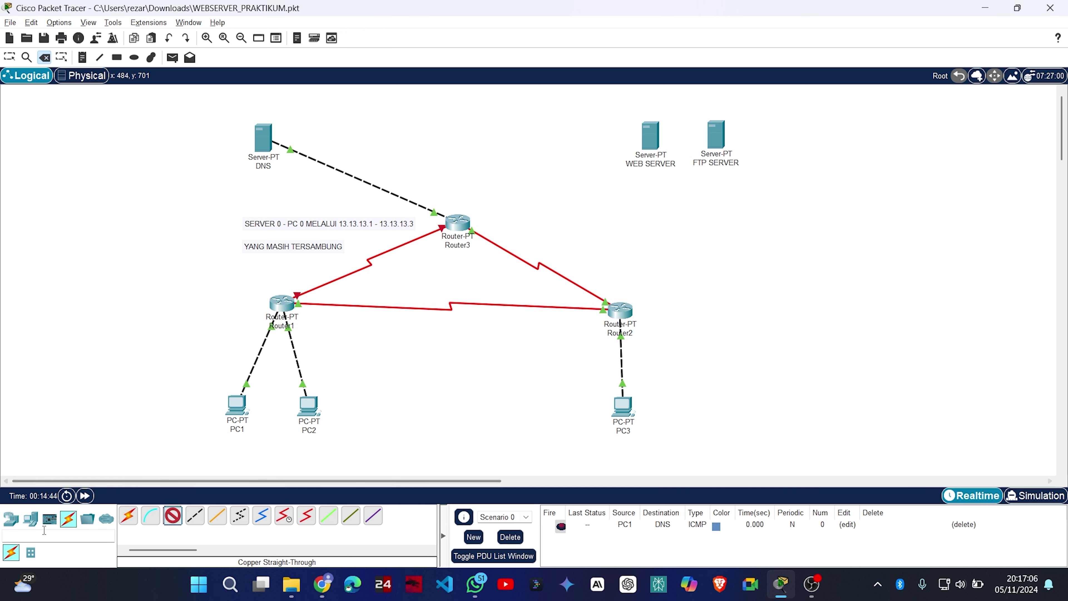
# Browse Network Devices > Switches to get the generic PT-Switch.
pyautogui.click(30, 520)
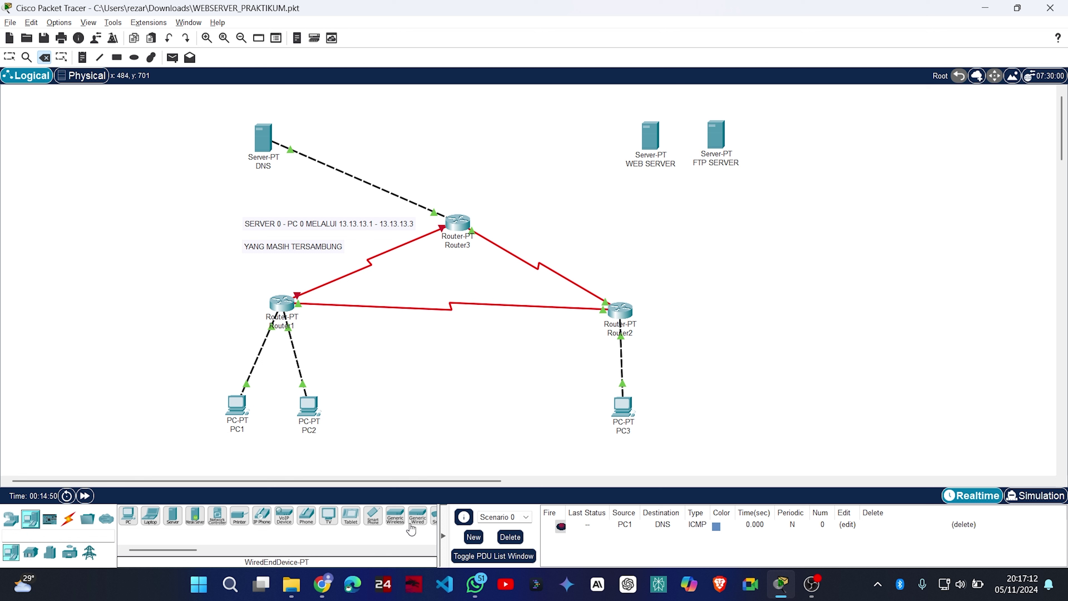
pyautogui.moveTo(188, 551); pyautogui.dragTo(211, 554)
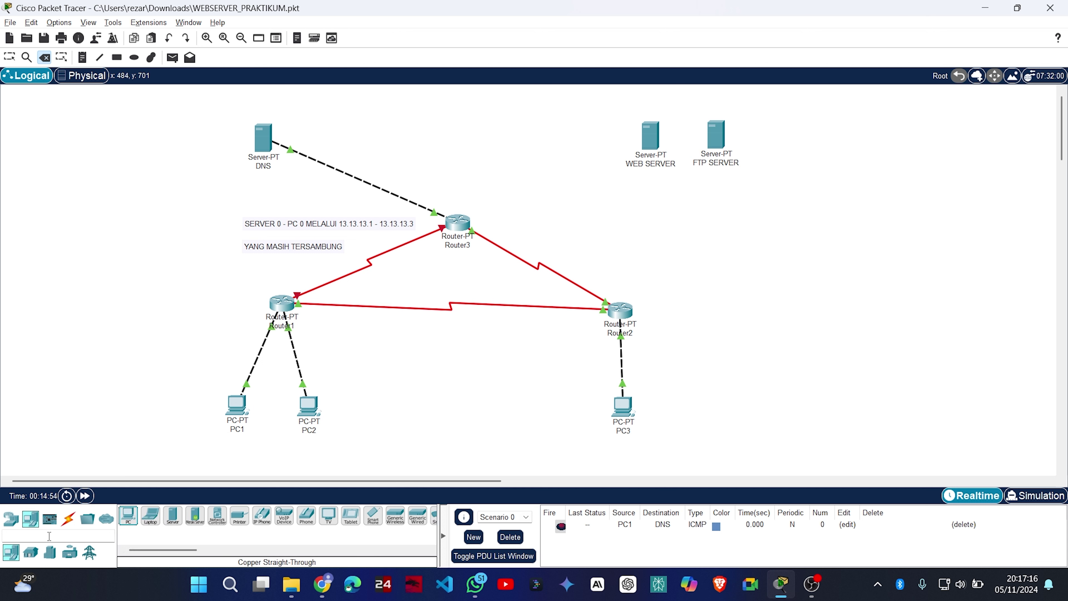
pyautogui.click(11, 519)
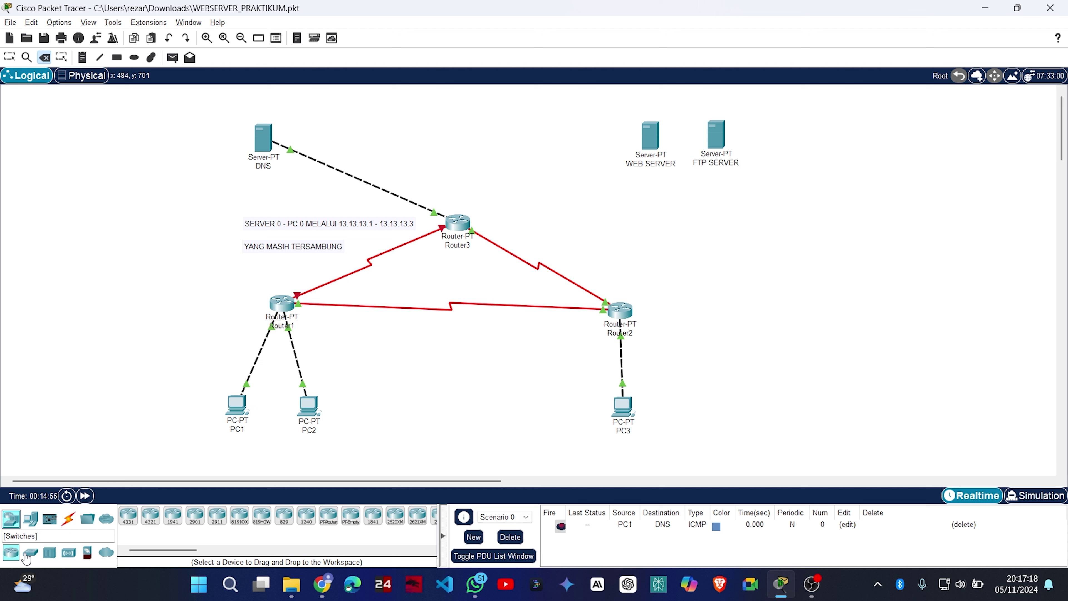
pyautogui.click(31, 552)
# Place Switch0 left of WEB SERVER and cable WEB SERVER FastEthernet0 to Switch0 FastEthernet0/1.
pyautogui.click(150, 518)
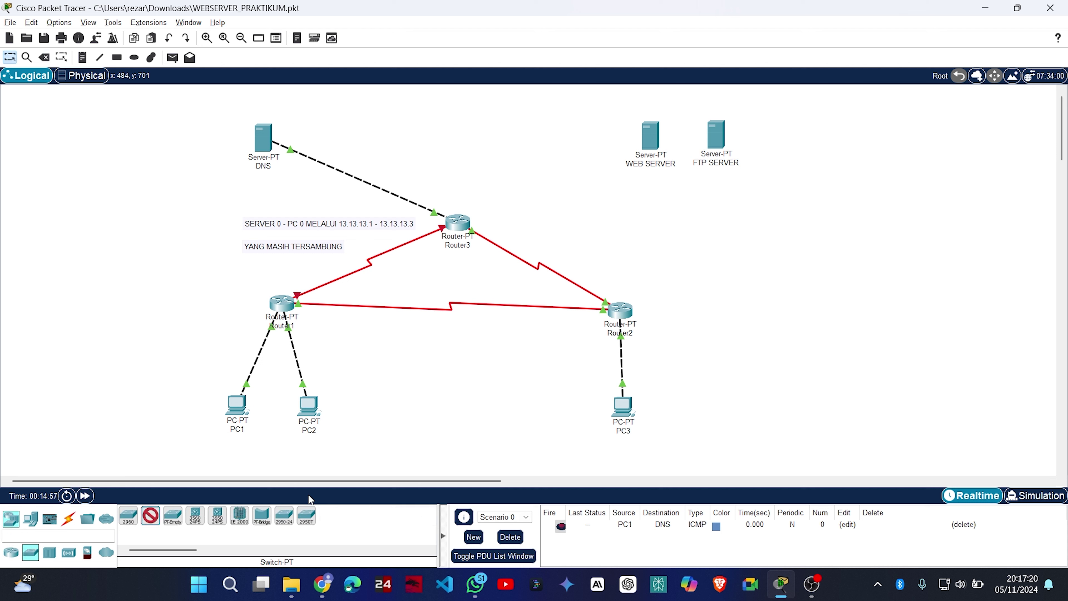
pyautogui.click(578, 159)
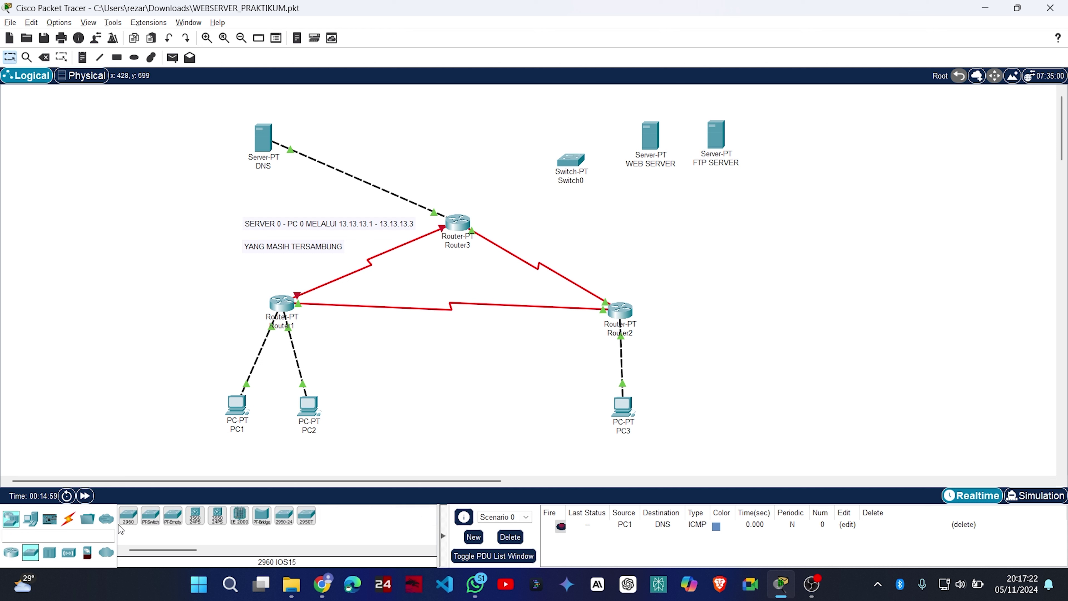
pyautogui.click(68, 519)
pyautogui.click(173, 516)
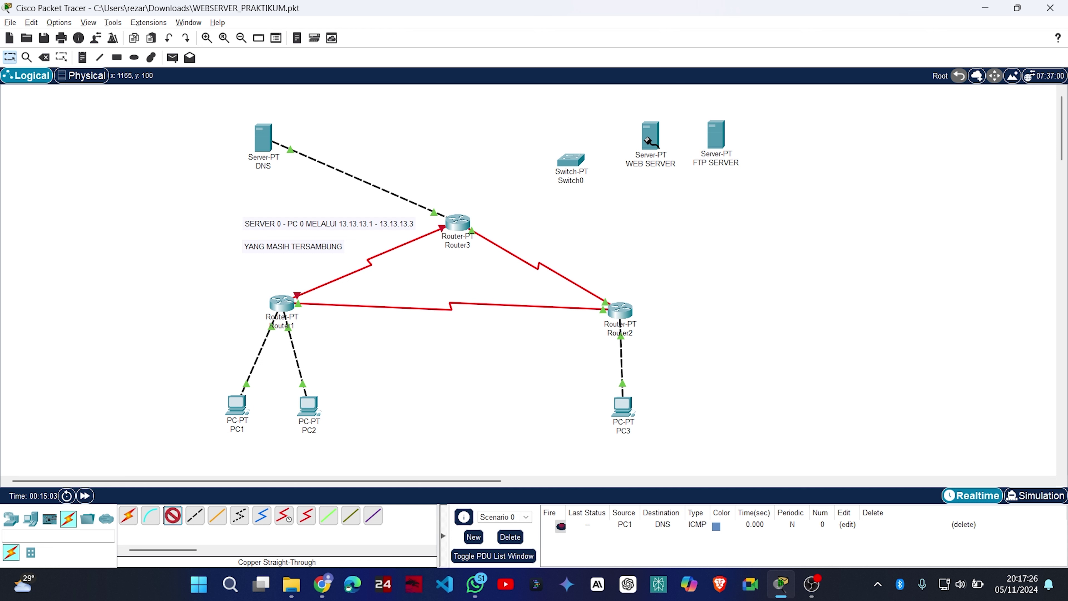
pyautogui.click(650, 143)
pyautogui.click(690, 148)
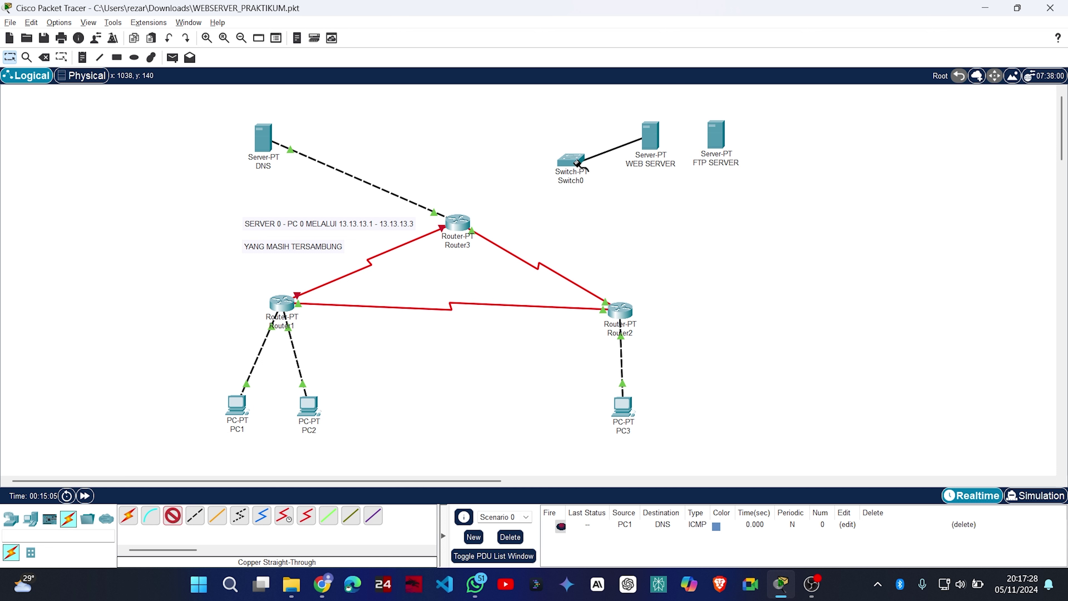
pyautogui.click(576, 162)
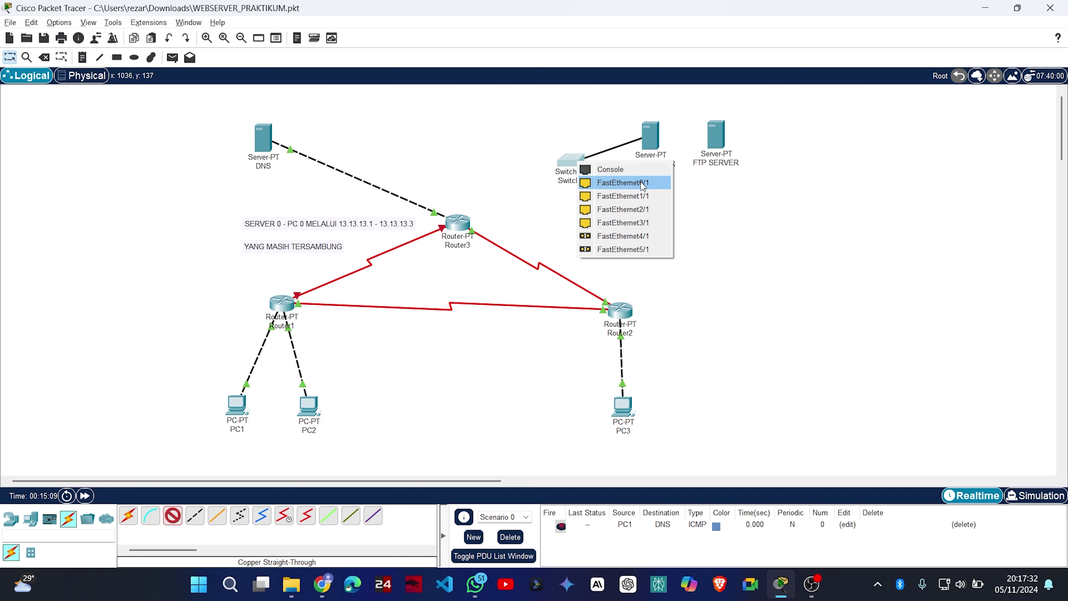
pyautogui.click(642, 184)
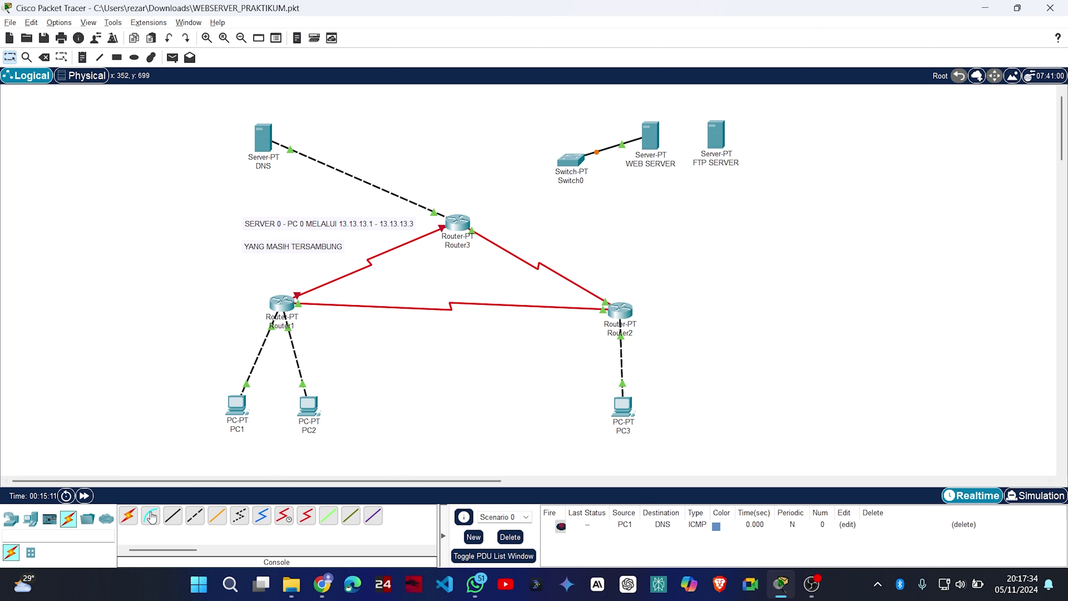
# Cable Switch0's FastEthernet1/1 to Router3's FastEthernet1/0.
pyautogui.click(172, 516)
pyautogui.click(571, 162)
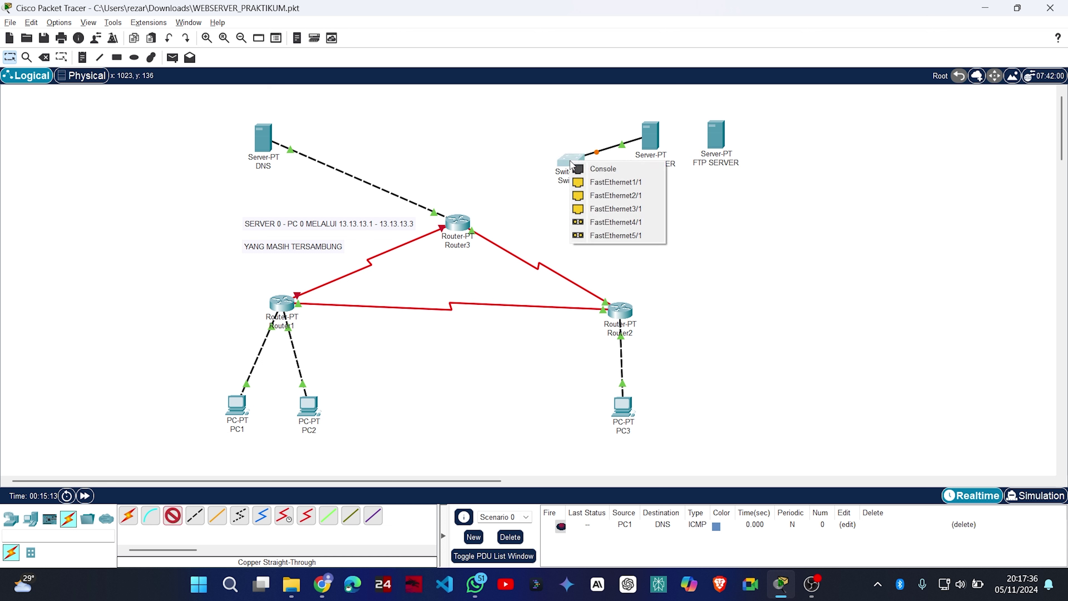
pyautogui.click(610, 182)
pyautogui.click(460, 225)
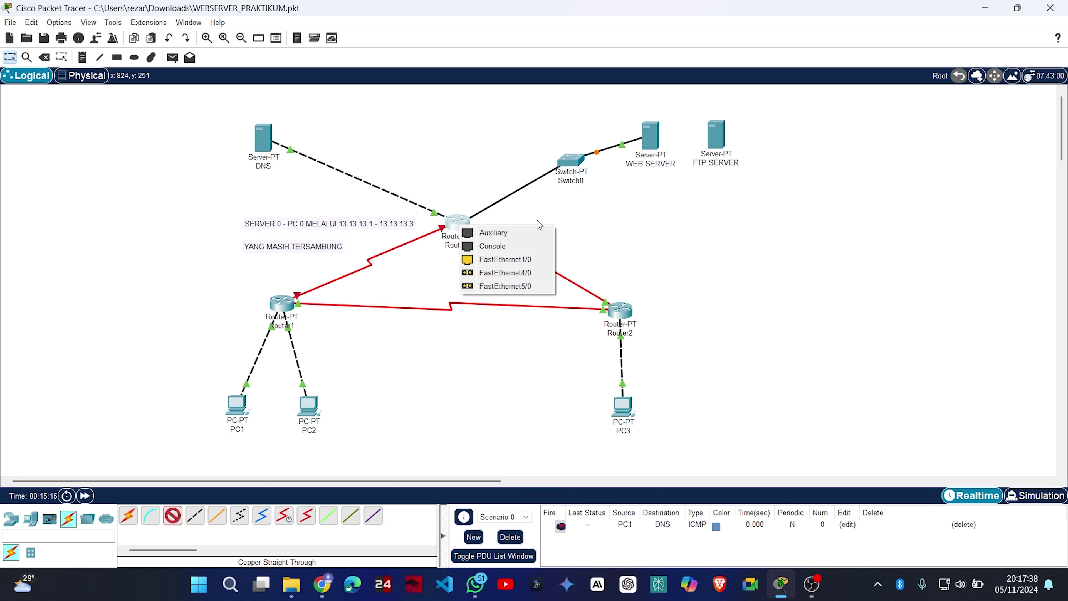
pyautogui.click(539, 260)
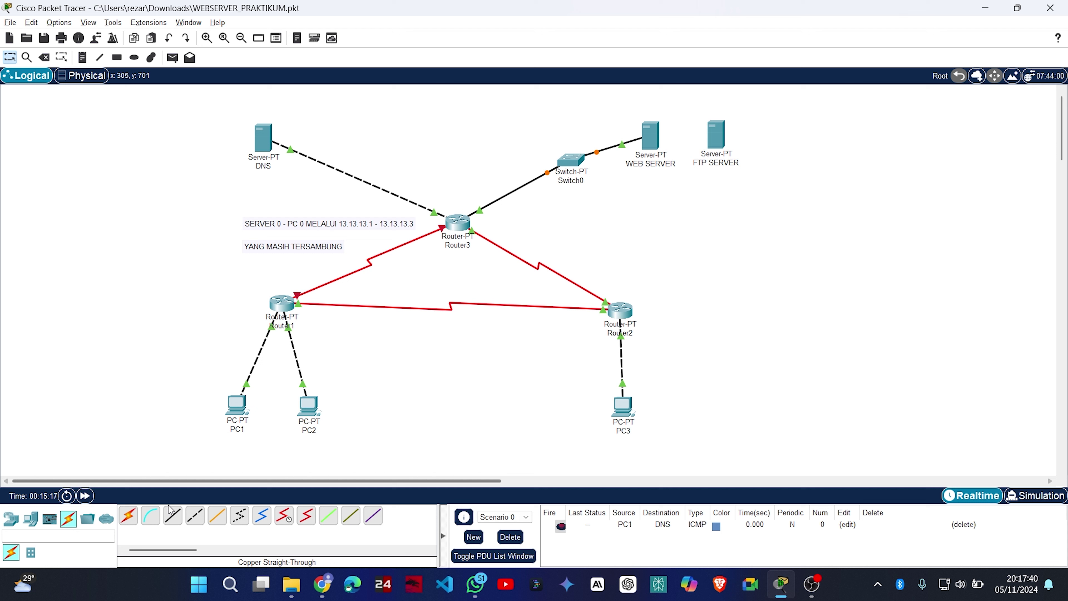
# Cable FTP SERVER to Switch0's FastEthernet2/1 and nudge WEB SERVER up-left.
pyautogui.click(171, 514)
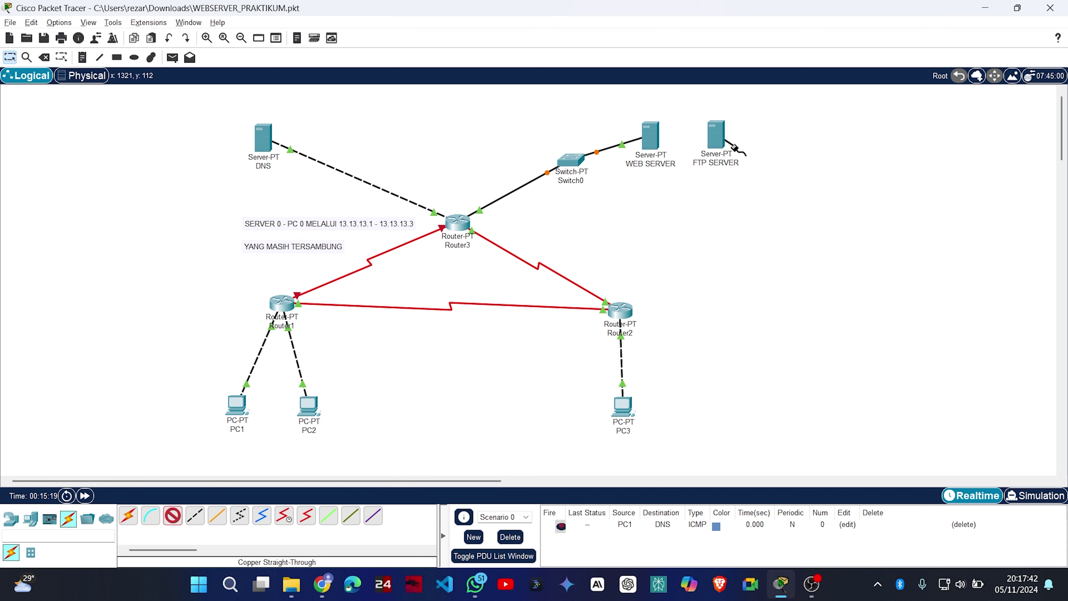
pyautogui.click(734, 147)
pyautogui.click(571, 165)
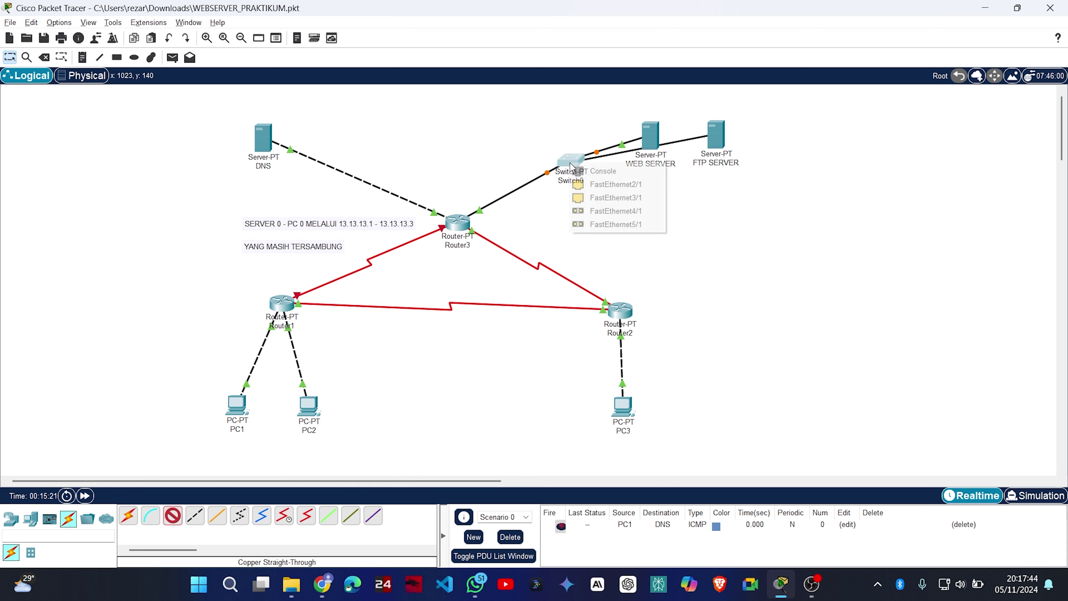
pyautogui.click(623, 190)
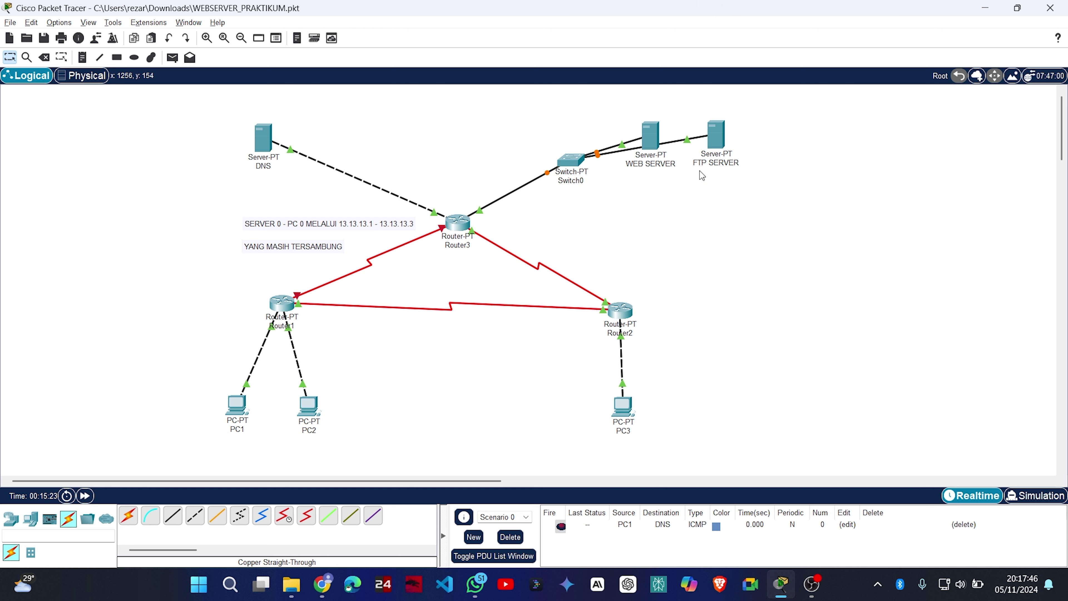
pyautogui.moveTo(650, 135); pyautogui.dragTo(644, 119)
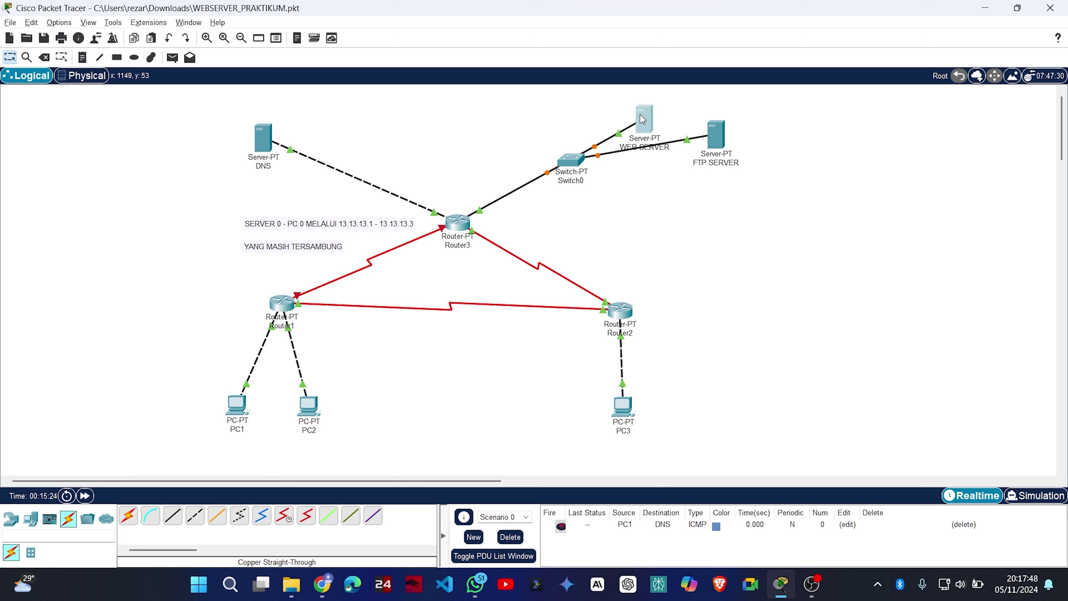
pyautogui.click(654, 218)
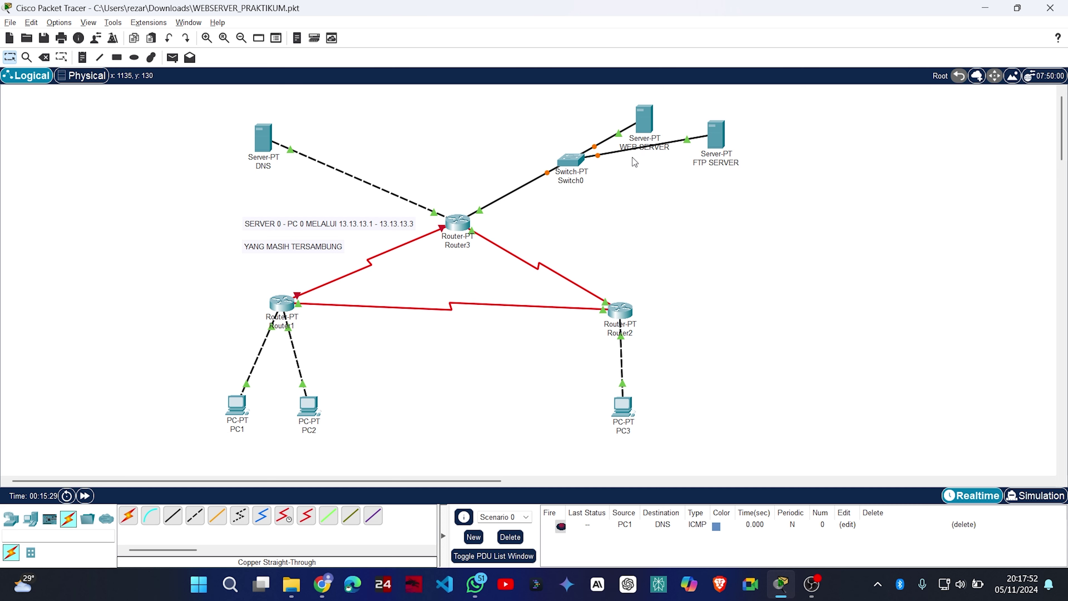
# Review WEB SERVER's IP configuration.
pyautogui.click(644, 120)
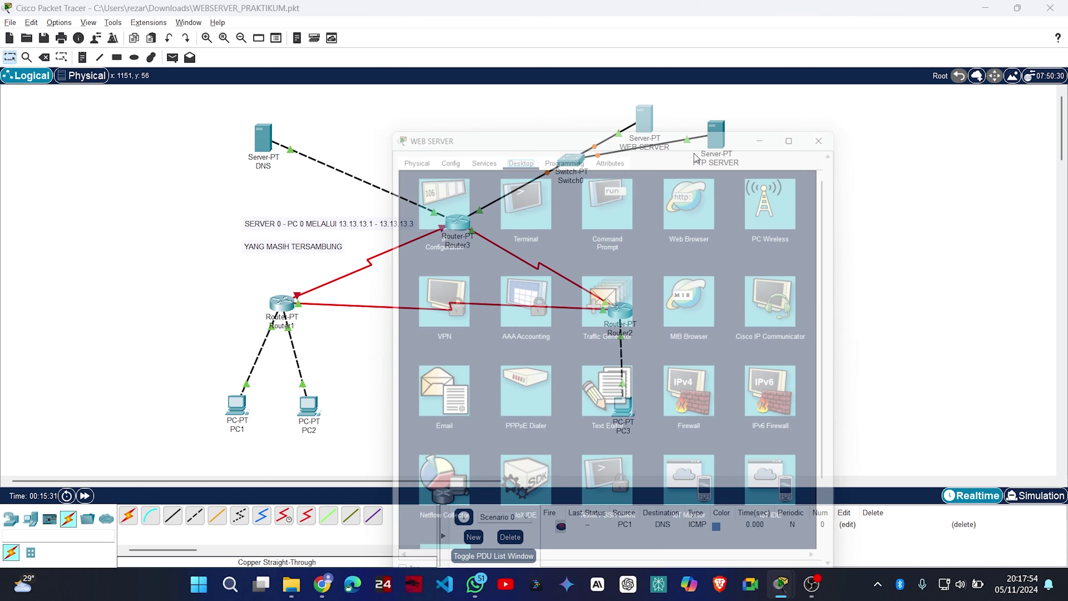
pyautogui.click(459, 155)
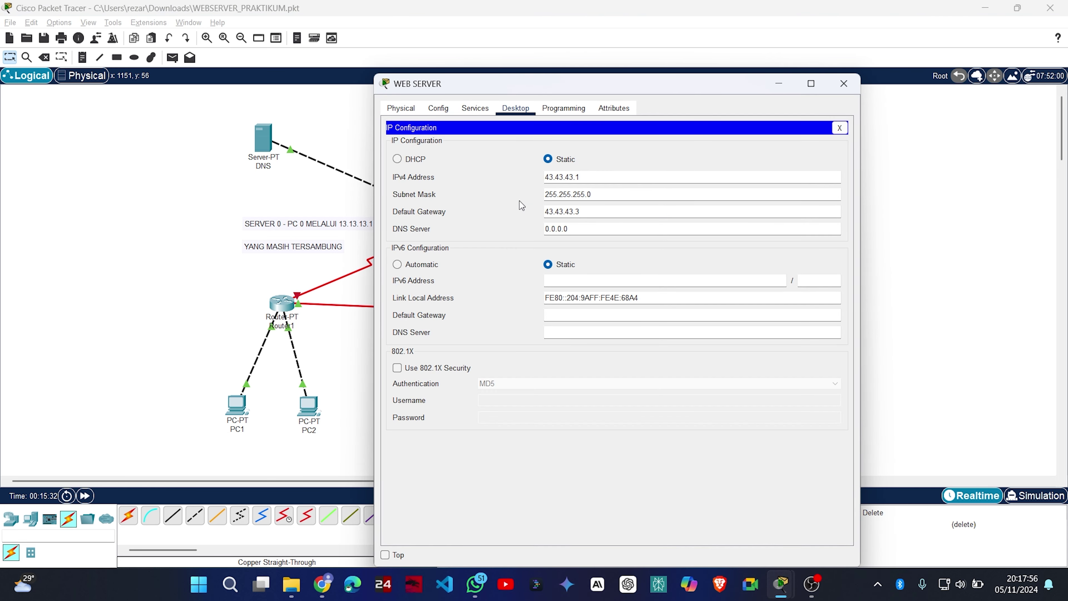
pyautogui.click(844, 84)
# Check FTP SERVER's global gateway settings, then move it down beside Switch0.
pyautogui.click(715, 139)
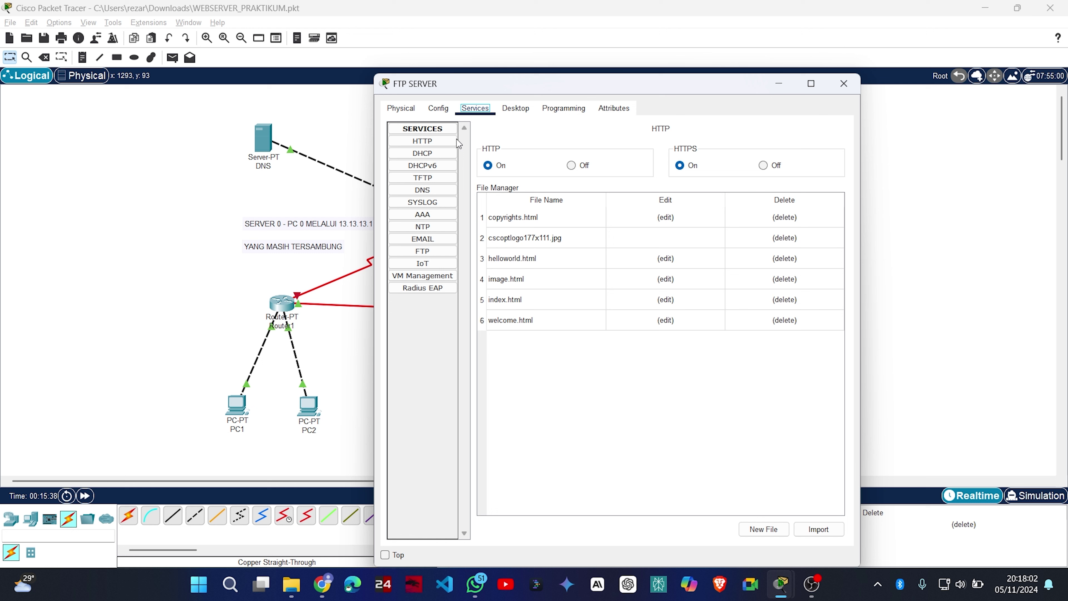
pyautogui.click(438, 109)
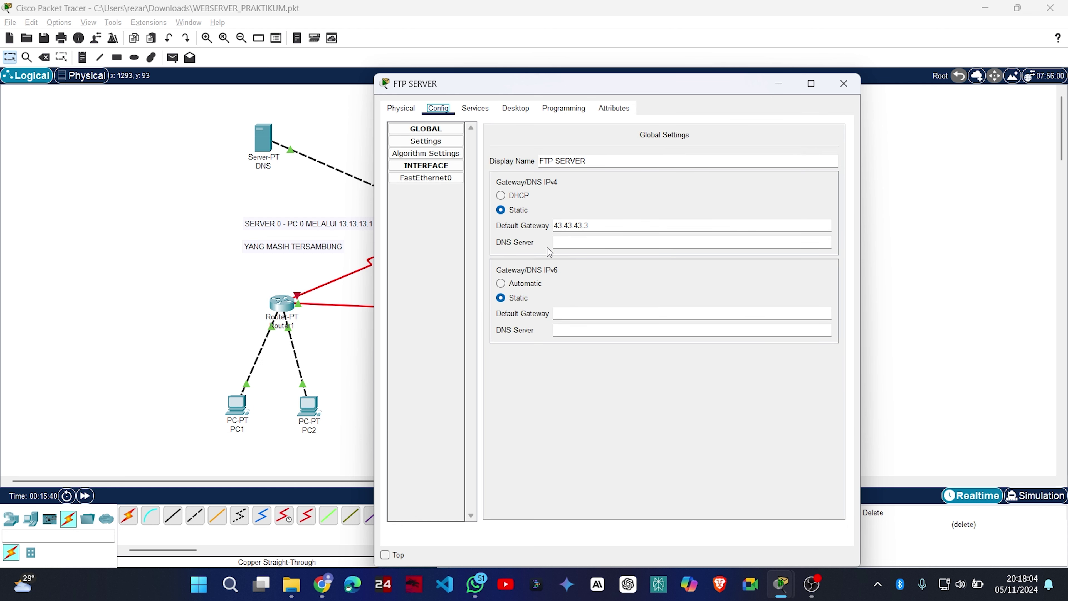
pyautogui.click(844, 84)
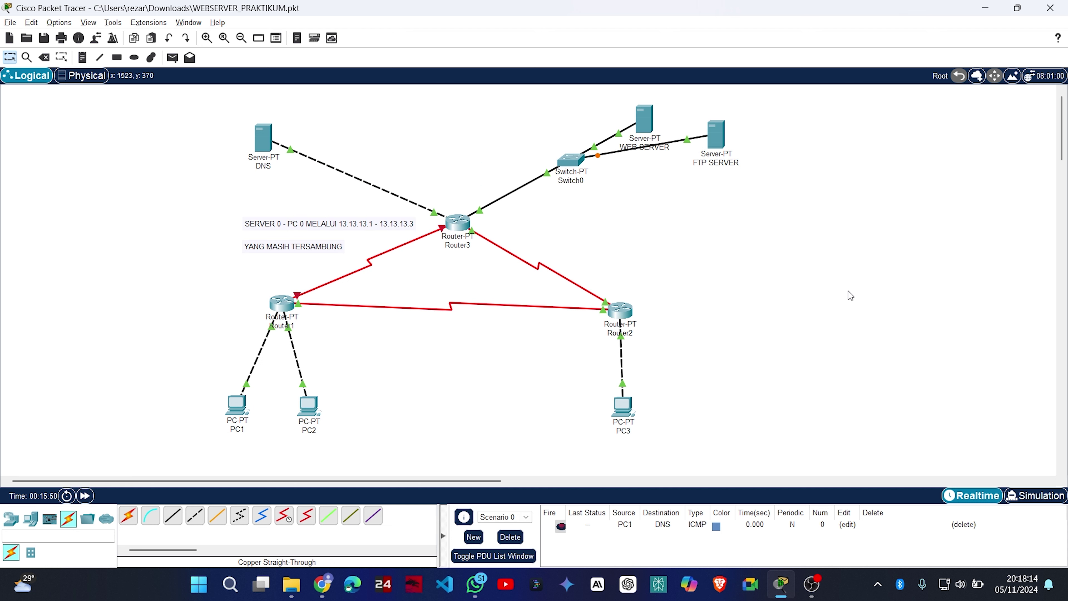
pyautogui.moveTo(725, 144); pyautogui.dragTo(694, 170)
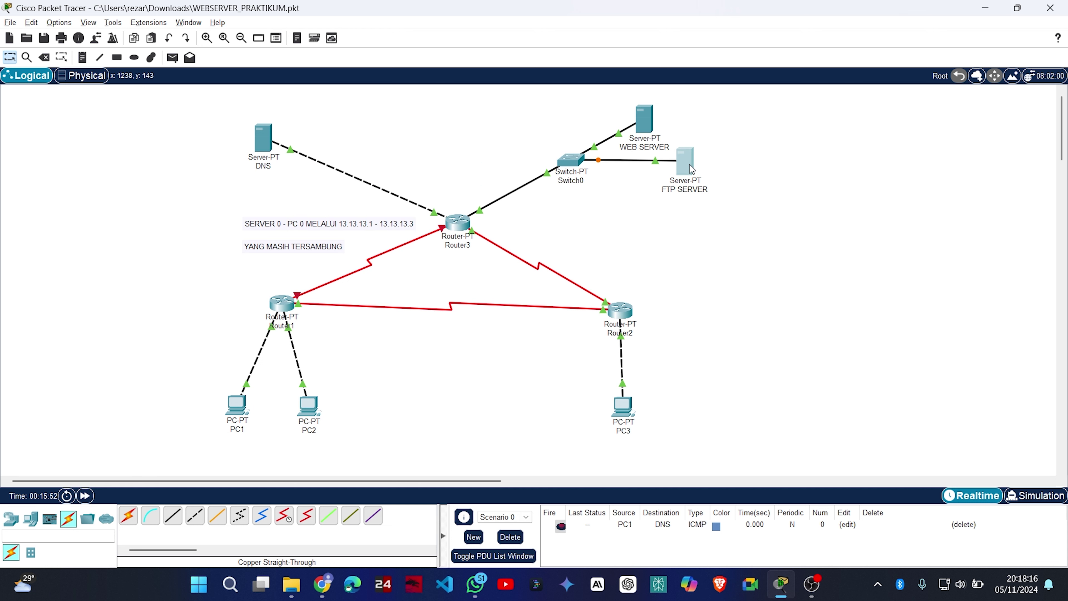
pyautogui.click(773, 164)
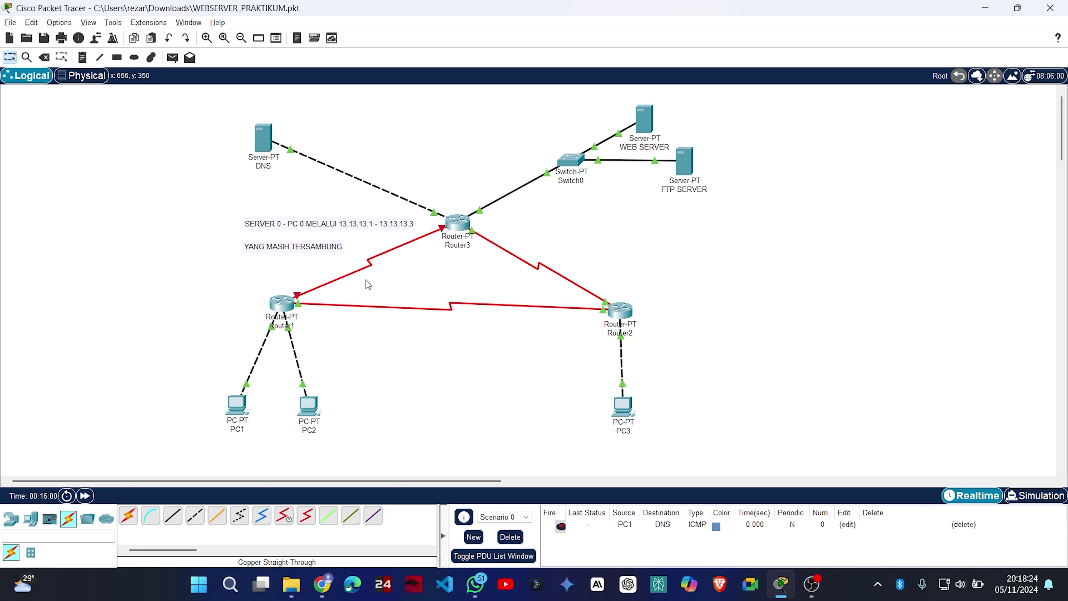
# Switch Router3's Serial2/0 (13.13.13.3) port status On.
pyautogui.click(458, 223)
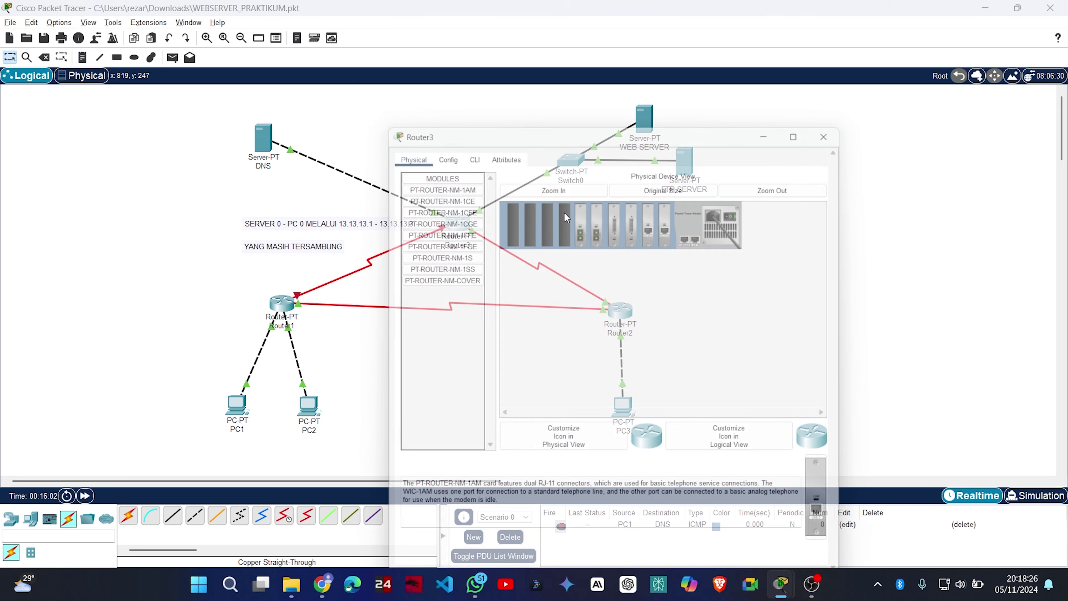
pyautogui.click(441, 111)
pyautogui.click(416, 112)
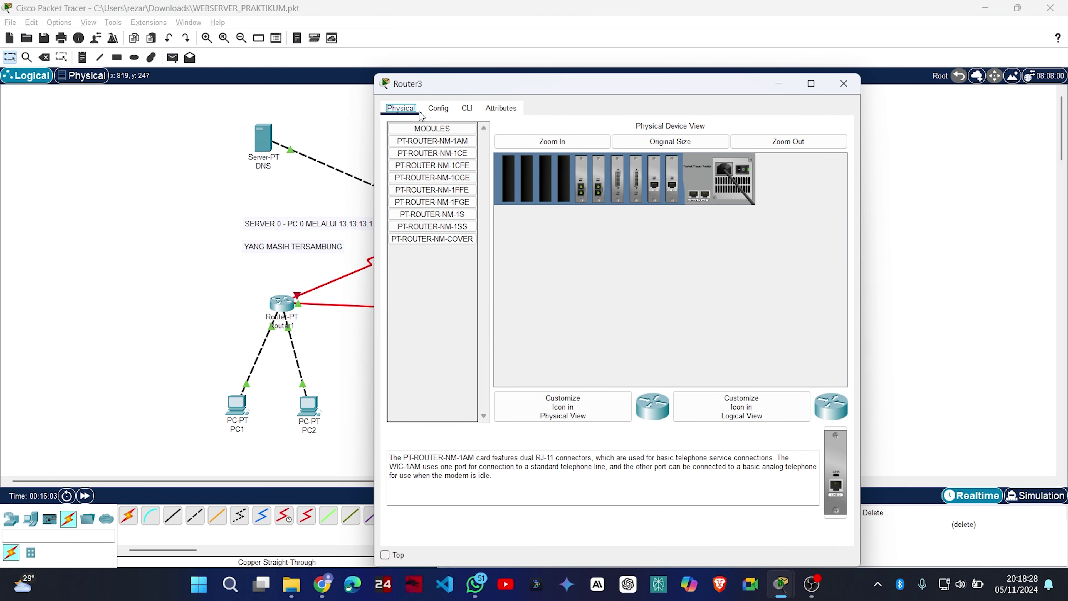
pyautogui.click(441, 112)
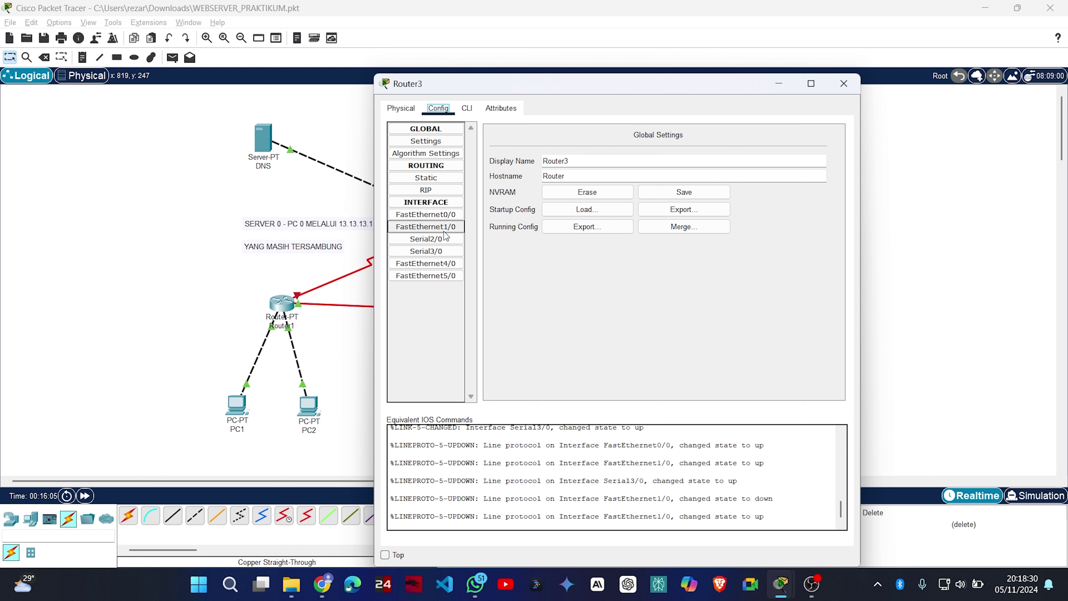
pyautogui.click(453, 246)
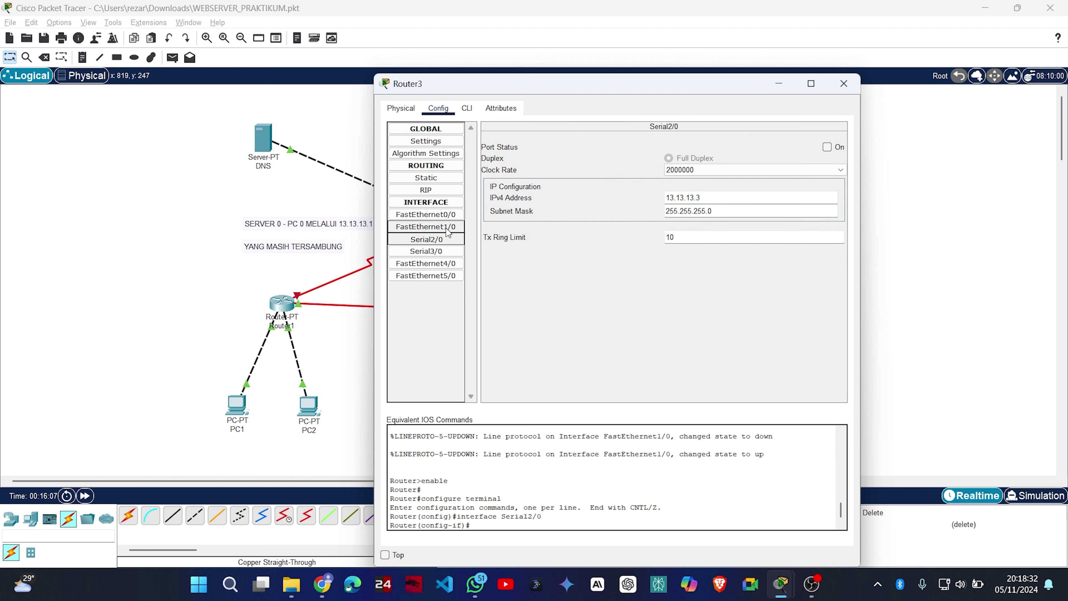
pyautogui.click(446, 227)
pyautogui.click(446, 239)
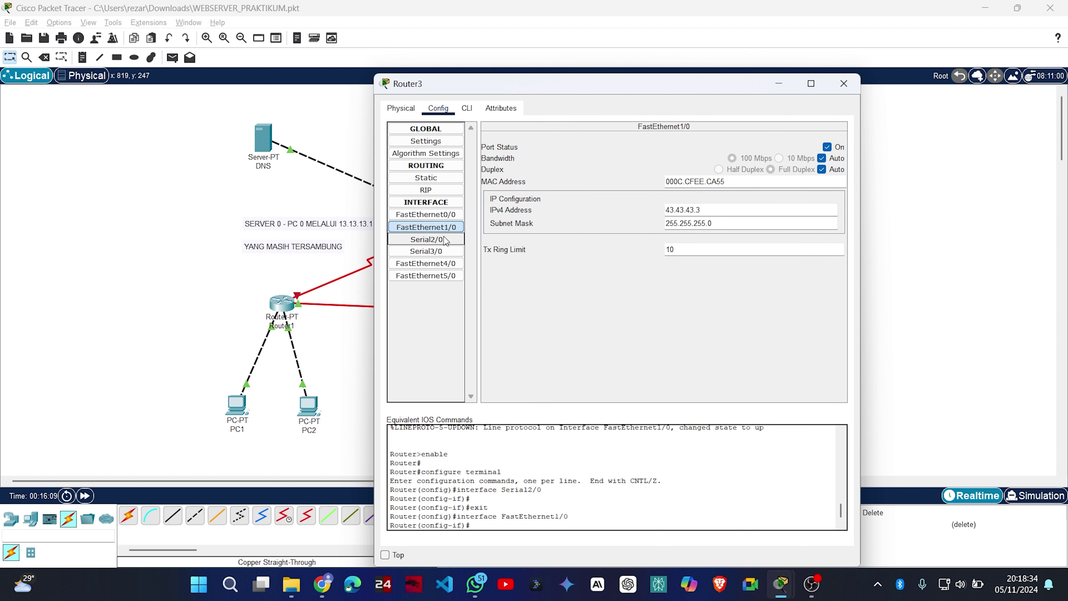
pyautogui.click(450, 251)
pyautogui.click(449, 240)
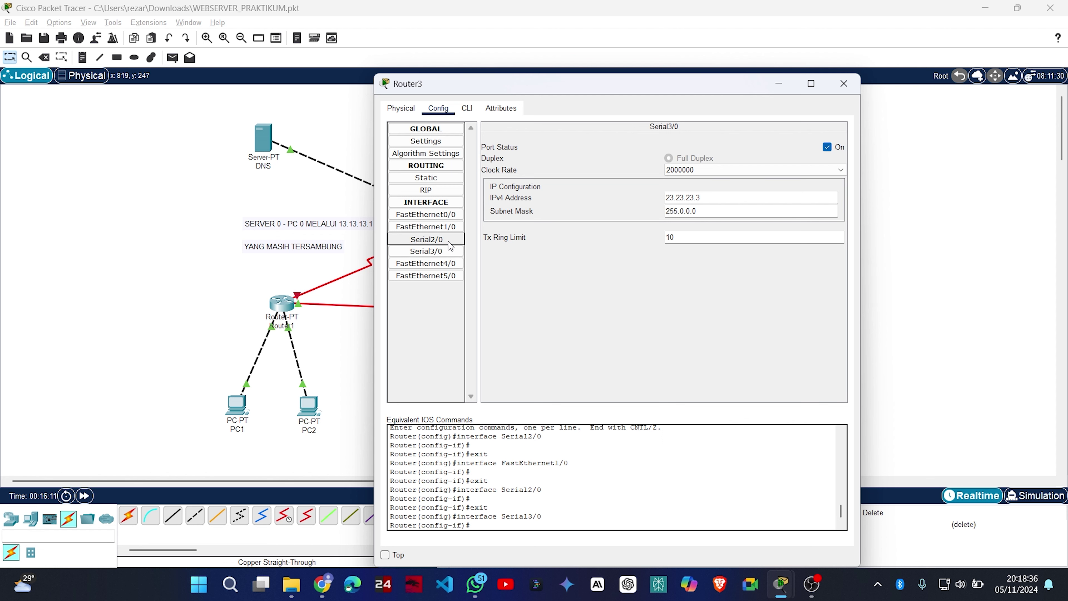
pyautogui.click(826, 147)
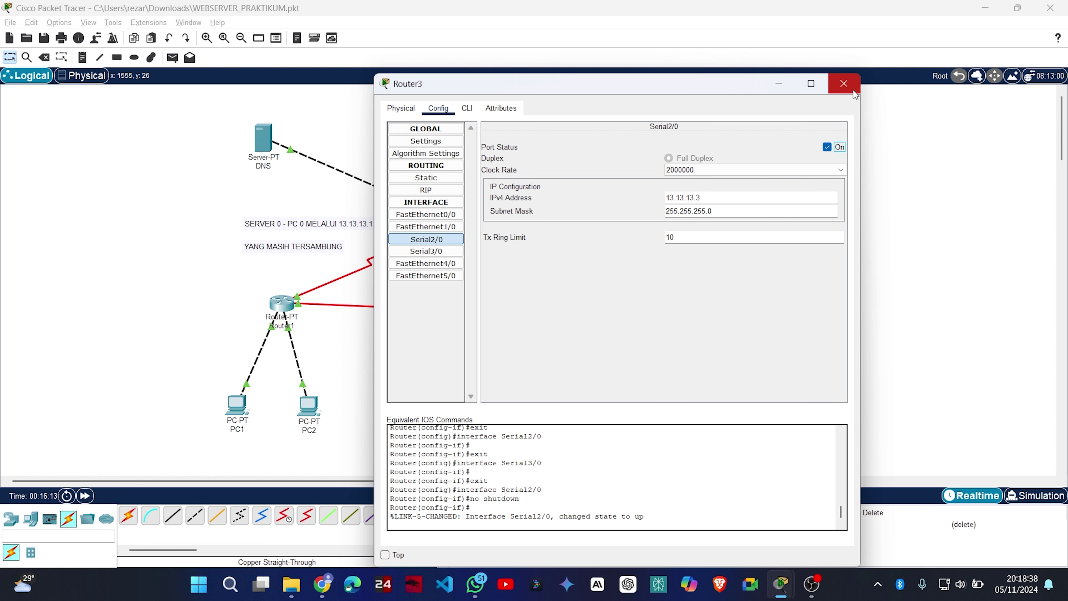
pyautogui.click(844, 84)
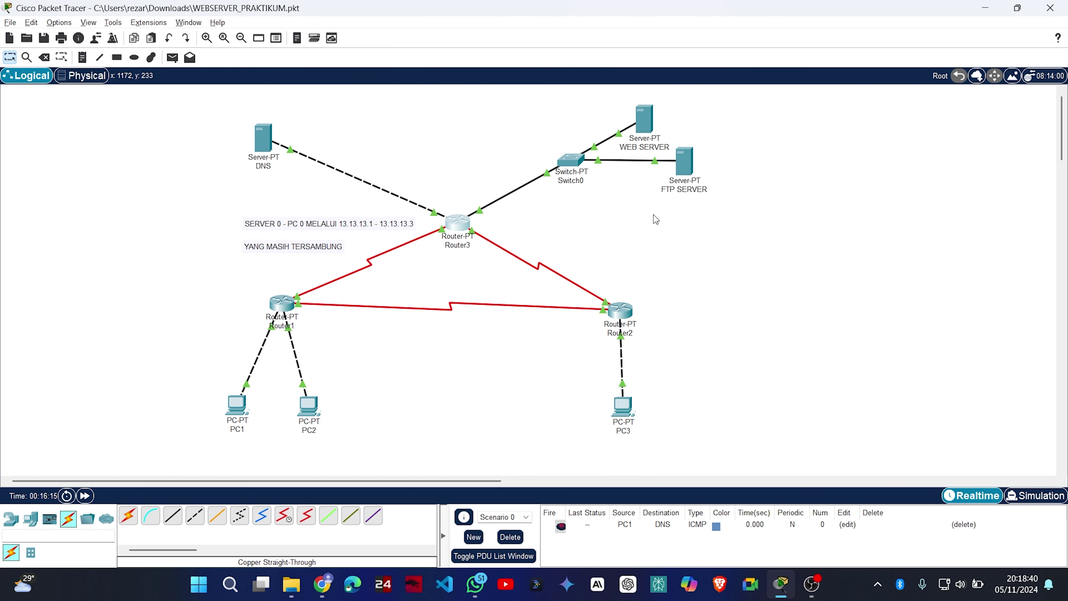
# From PC1's command prompt, FTP to 43.43.43.2 and log in as the new user.
pyautogui.click(236, 405)
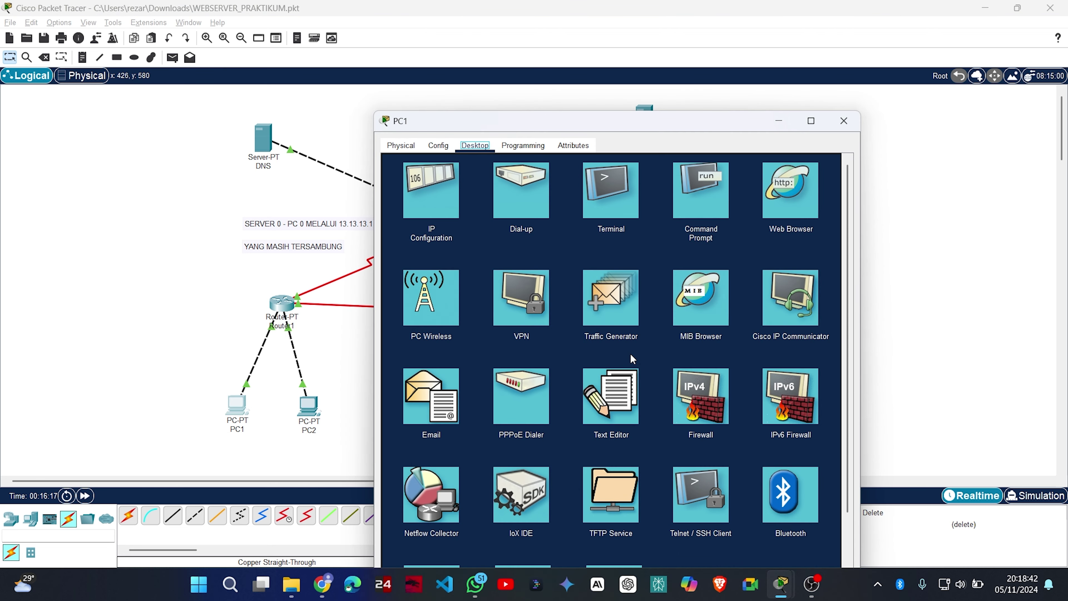
pyautogui.click(706, 197)
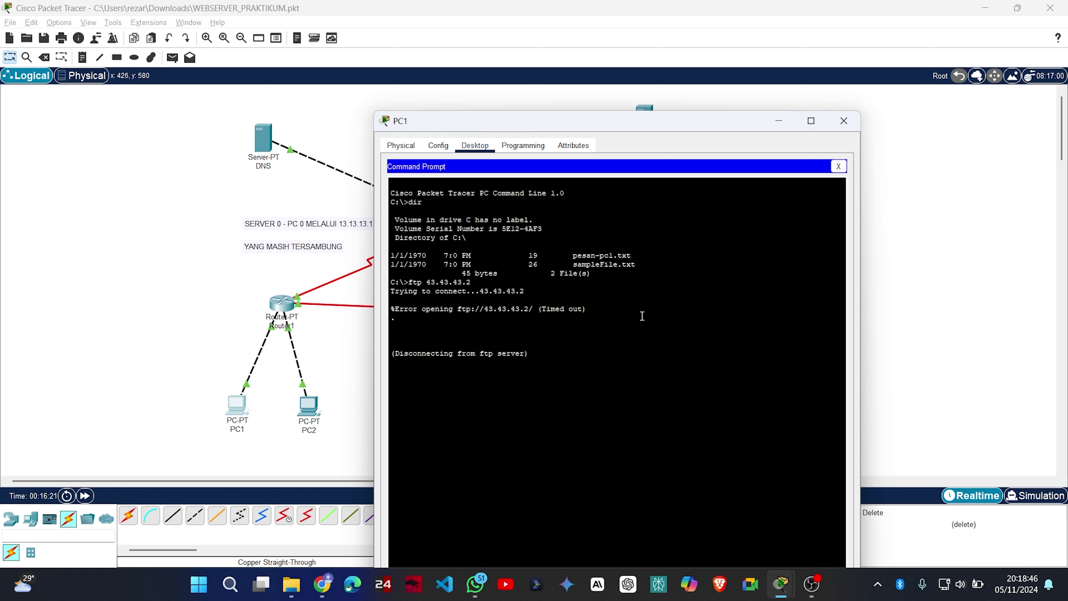
pyautogui.write('di')
pyautogui.press('Return')
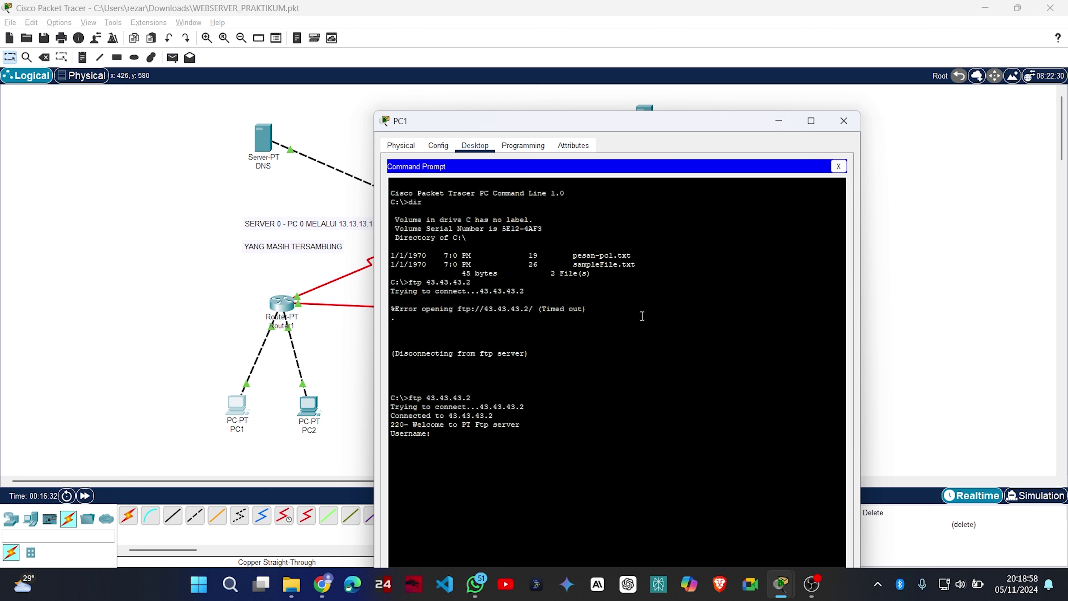
pyautogui.write('coba')
pyautogui.press('Return')
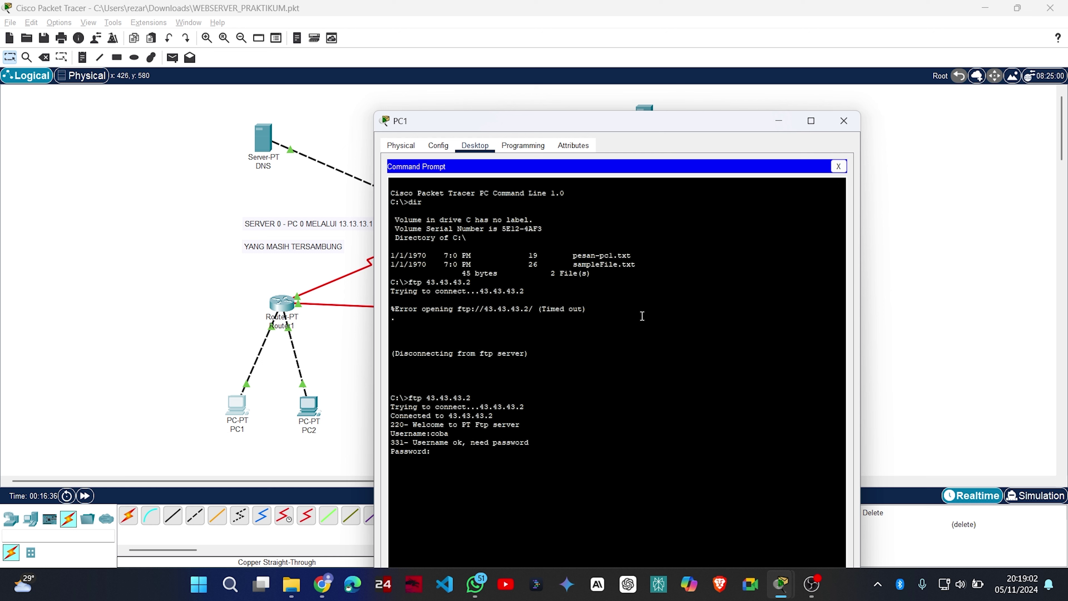
pyautogui.press('Return')
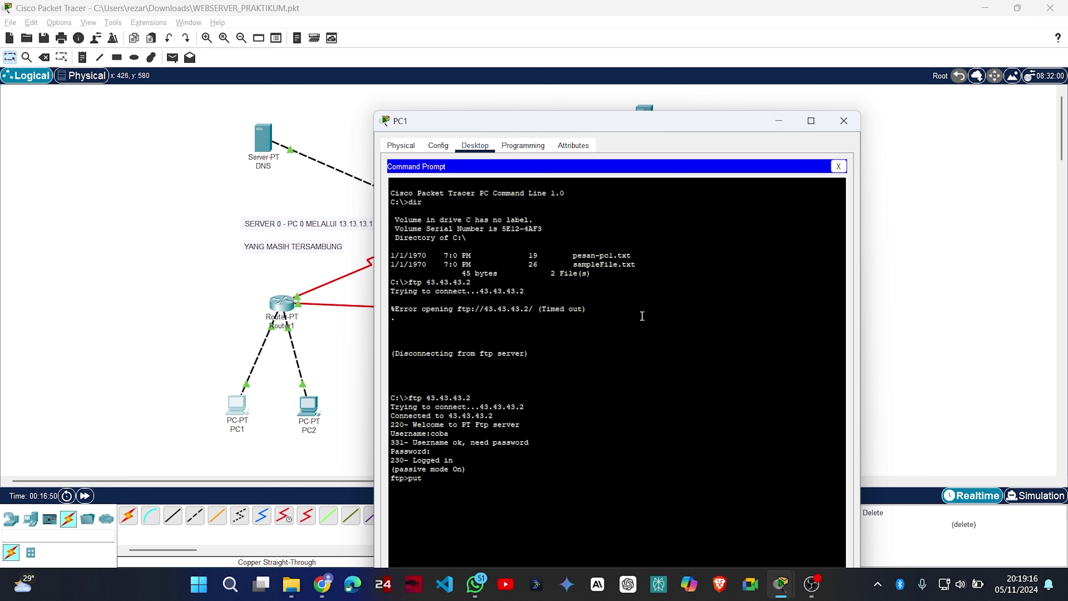
# Upload pesan-pc1.txt with put, retrying after a mistyped file name.
pyautogui.write('pesan-1.txt')
pyautogui.press('Return')
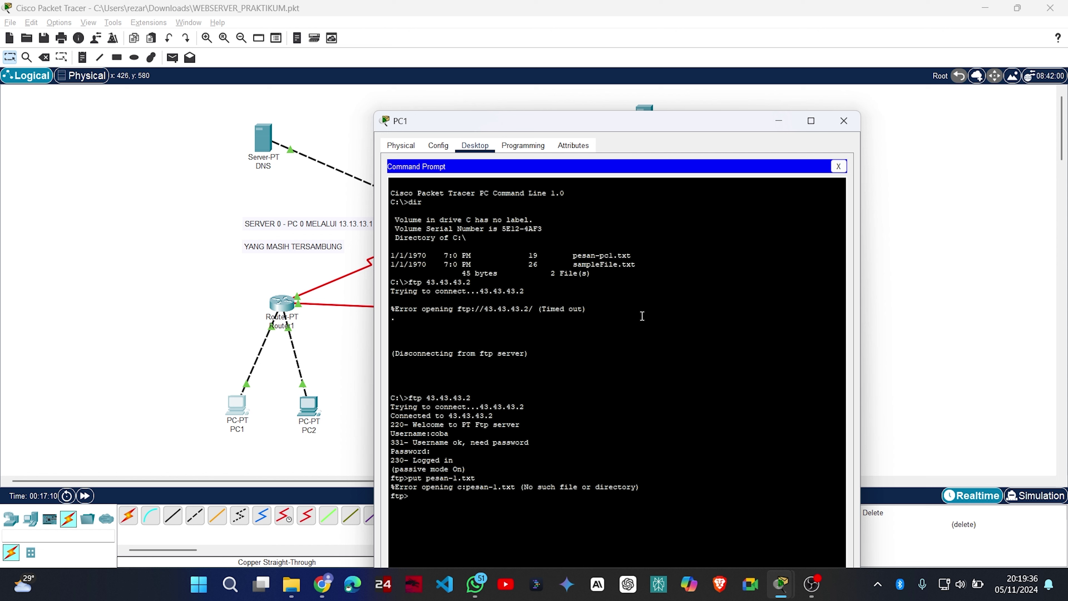
pyautogui.write('put pesan-pcl.txt')
pyautogui.press('Return')
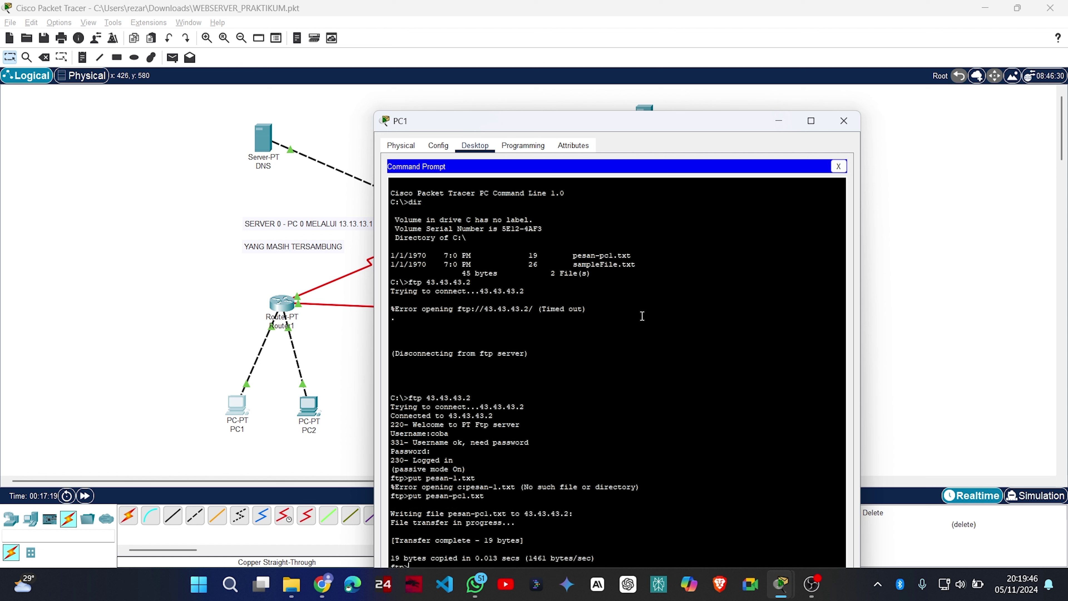
# List the FTP server's files from PC1 to confirm pesan-pc1.txt (19 bytes) is present.
pyautogui.moveTo(668, 120); pyautogui.dragTo(656, 29)
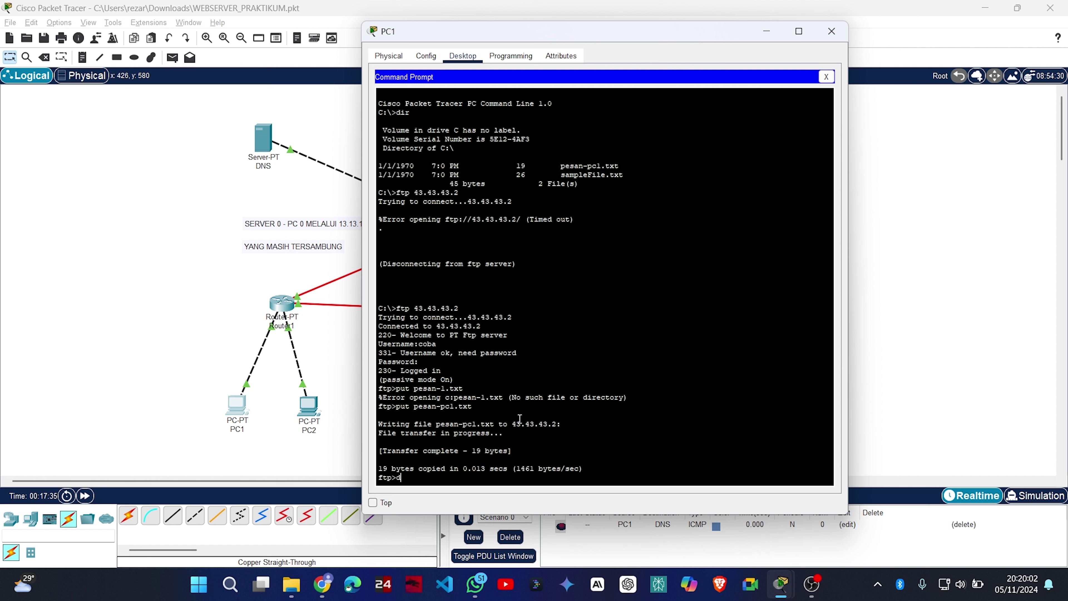
pyautogui.write('ir')
pyautogui.press('Return')
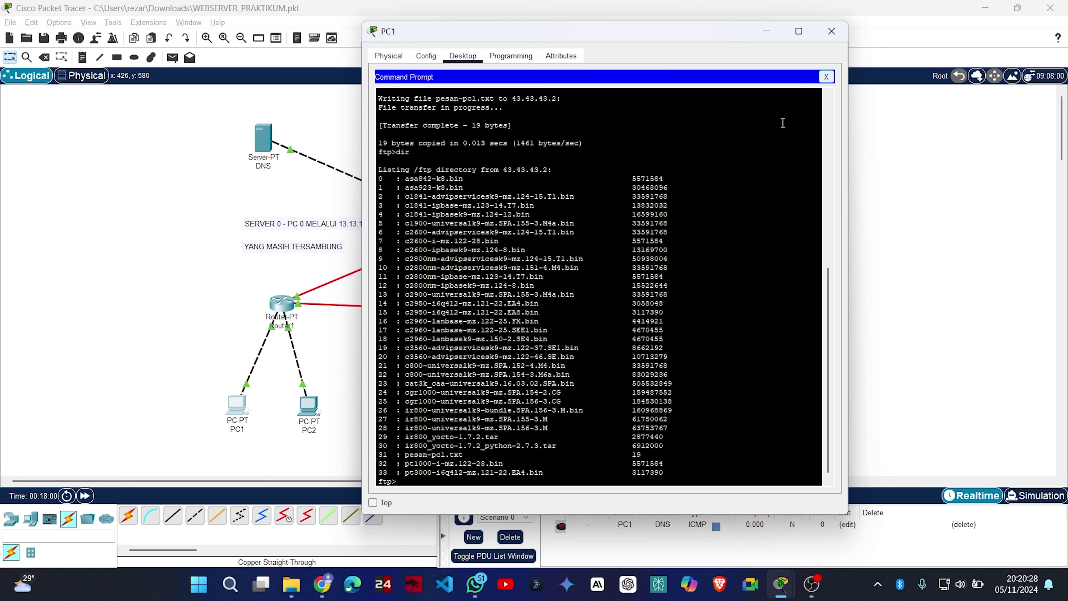
pyautogui.scroll(-1, 683, 198)
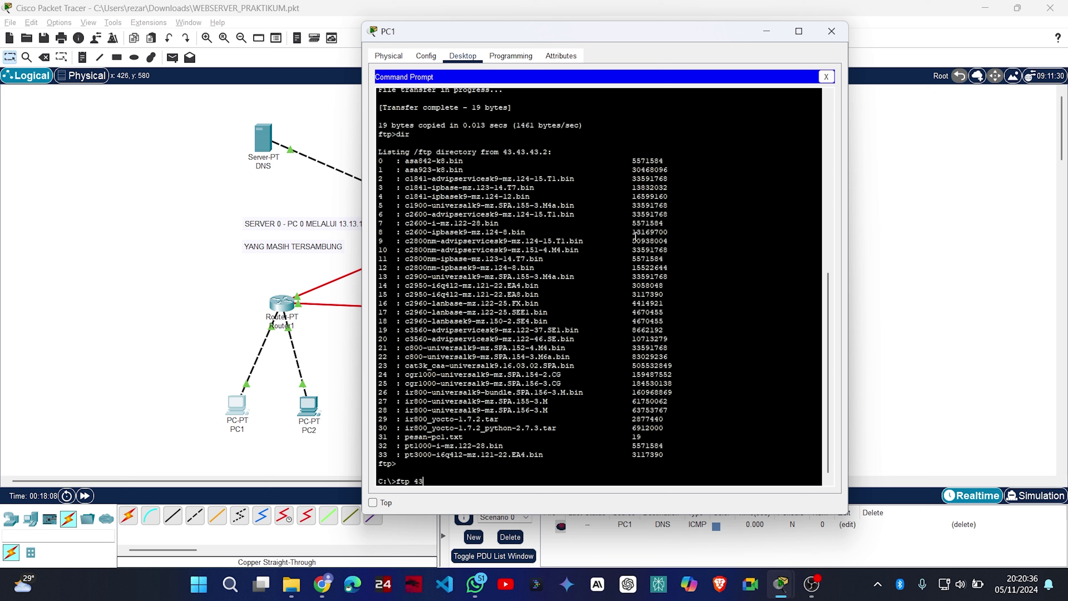
# Connect to FTP server 43.43.43.2, log in with the FTP username, and download pesan-pcl.txt.
pyautogui.write('.43.4.3')
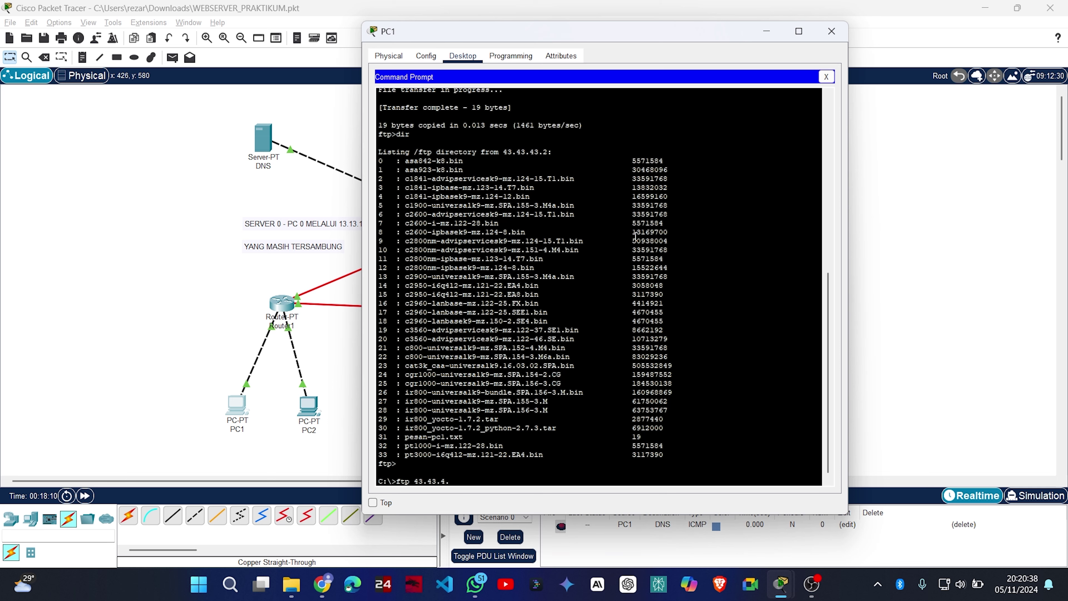
pyautogui.press('BackSpace')
pyautogui.write('3')
pyautogui.press('Return')
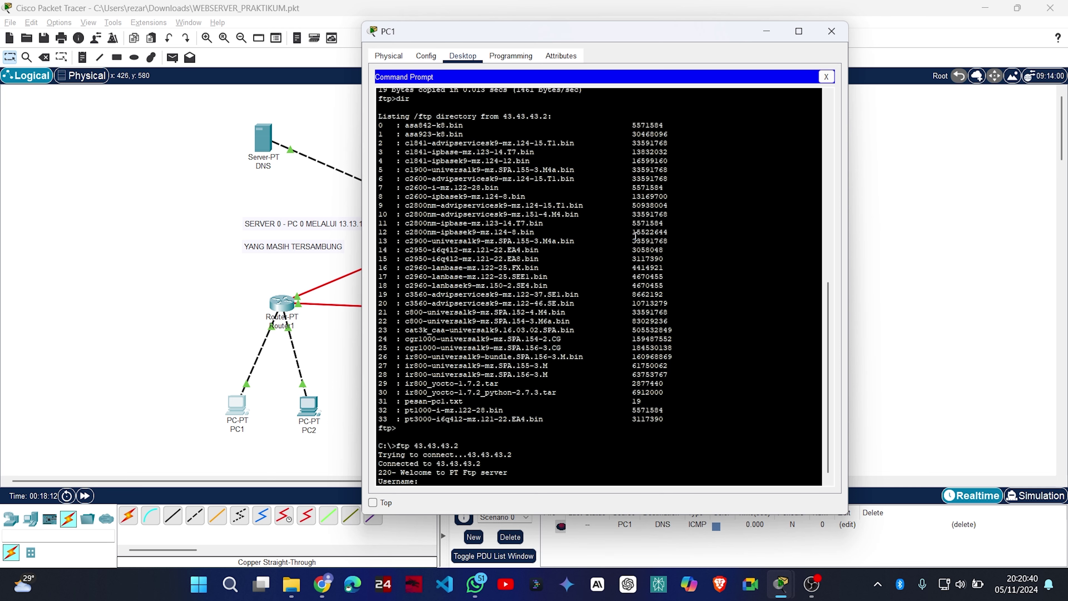
pyautogui.write('coba')
pyautogui.press('Return')
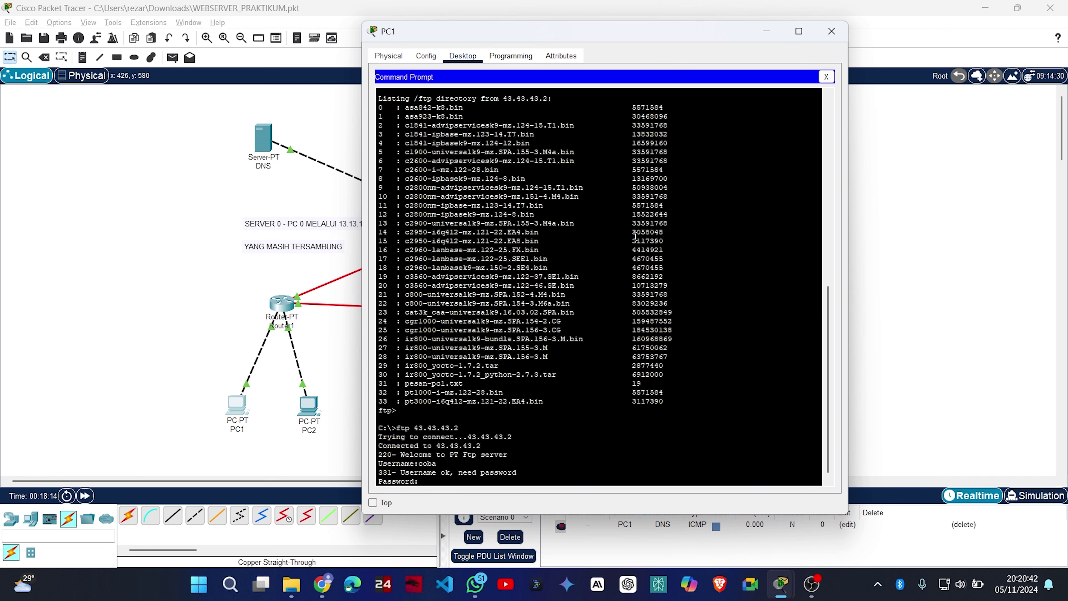
pyautogui.press('Return')
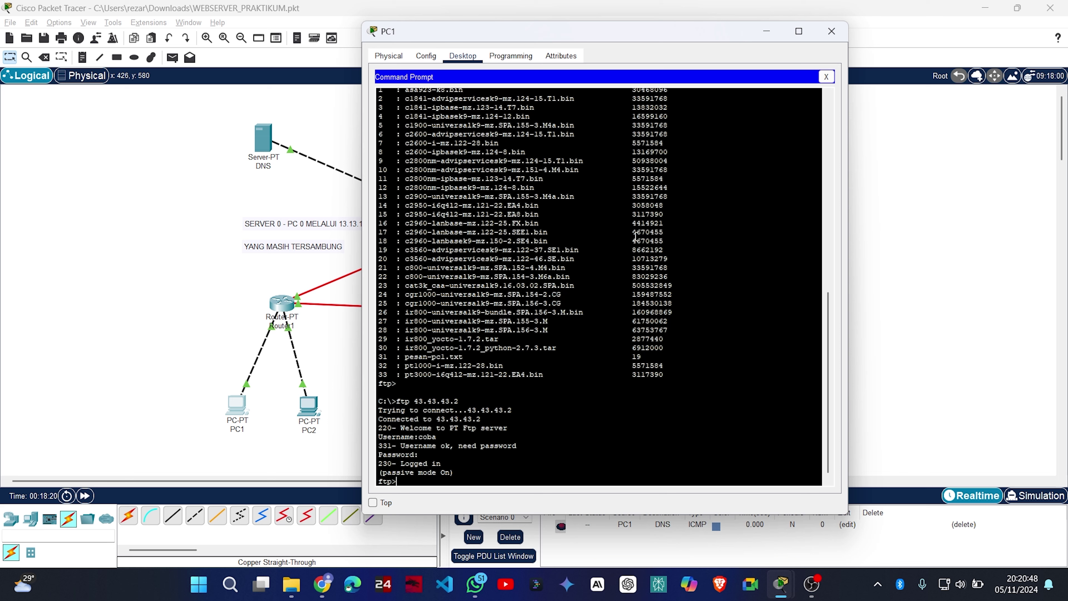
pyautogui.write('get pesan-pcl.txt')
pyautogui.press('Return')
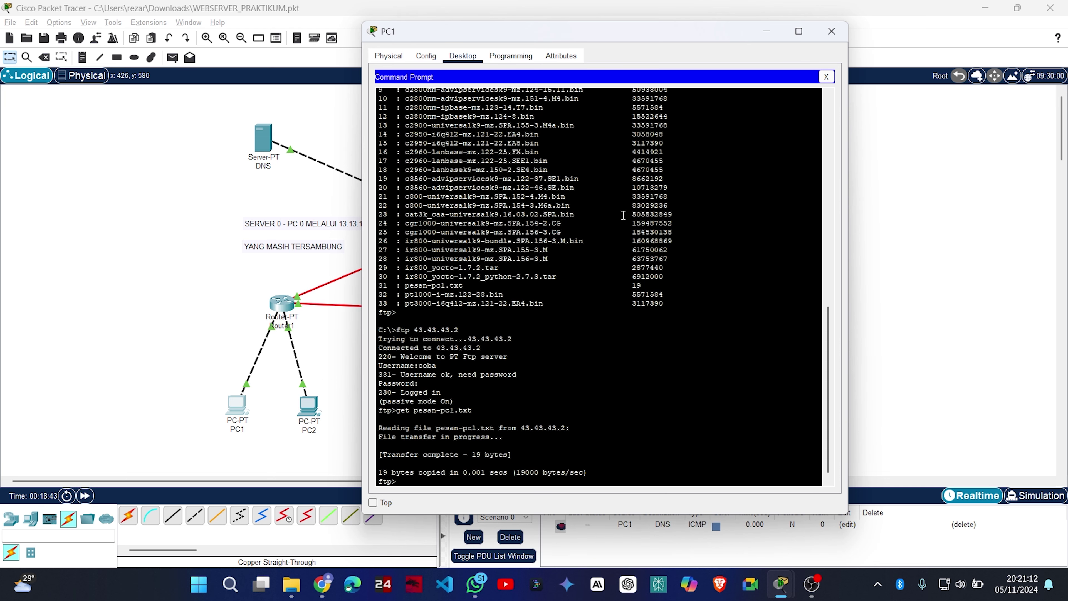
# List PC1's files to confirm pesan-pcl.txt arrived, then close PC1's window.
pyautogui.scroll(5, 583, 234)
pyautogui.scroll(-5, 576, 232)
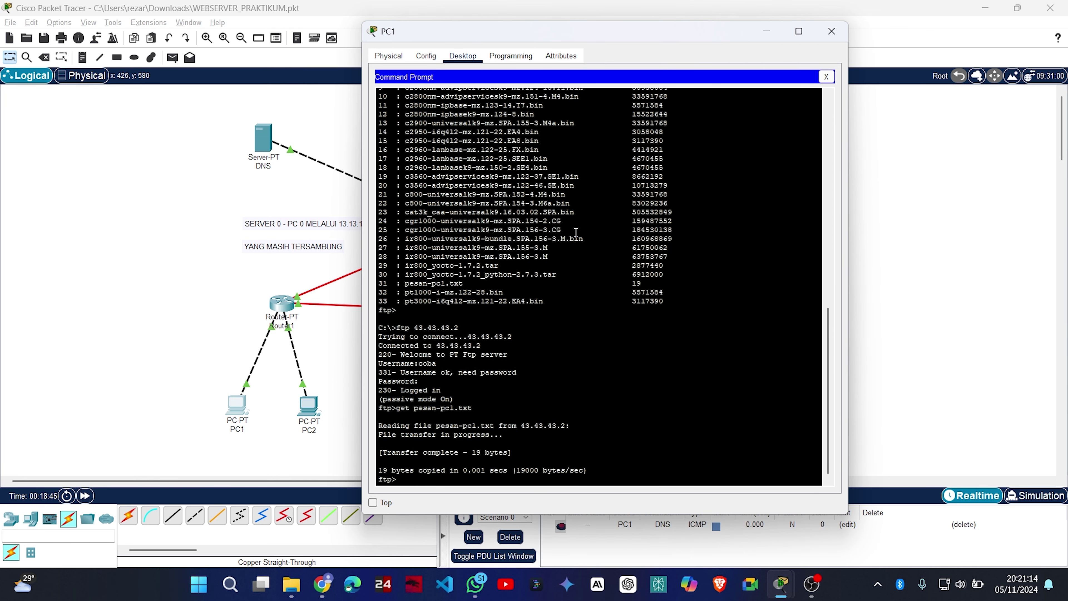
pyautogui.scroll(-1, 577, 232)
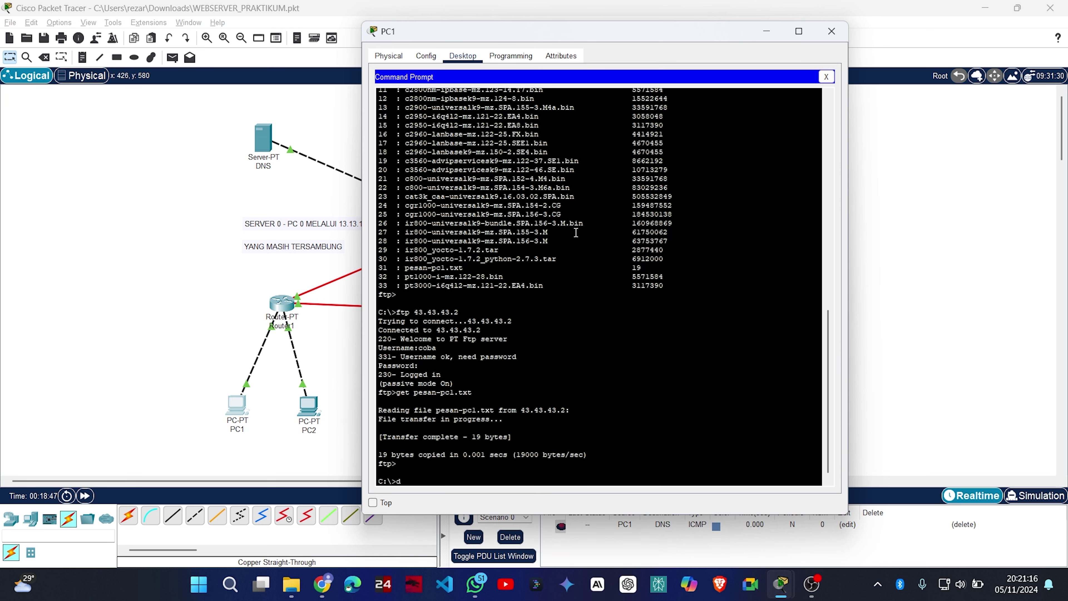
pyautogui.write('ir')
pyautogui.press('Return')
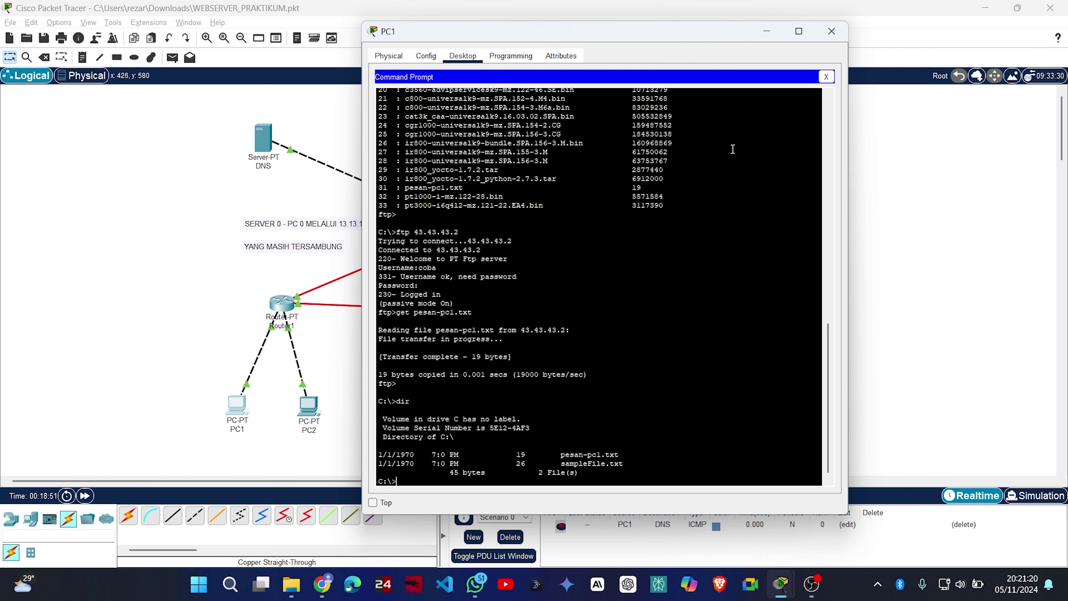
pyautogui.click(831, 32)
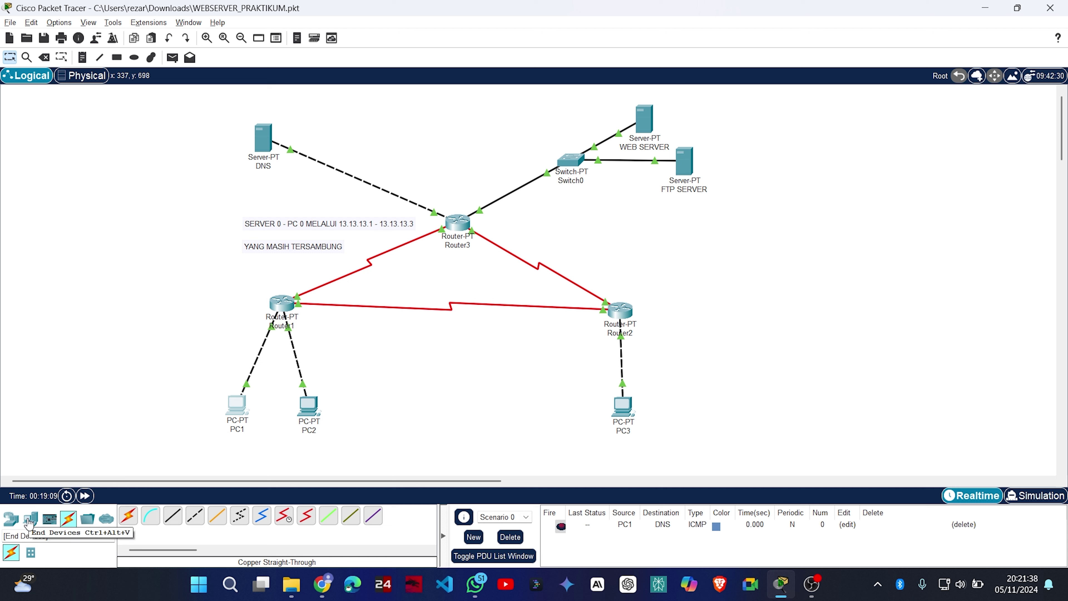
# Place a generic Server-PT below FTP SERVER and rename it MAIL SERVER.
pyautogui.click(30, 522)
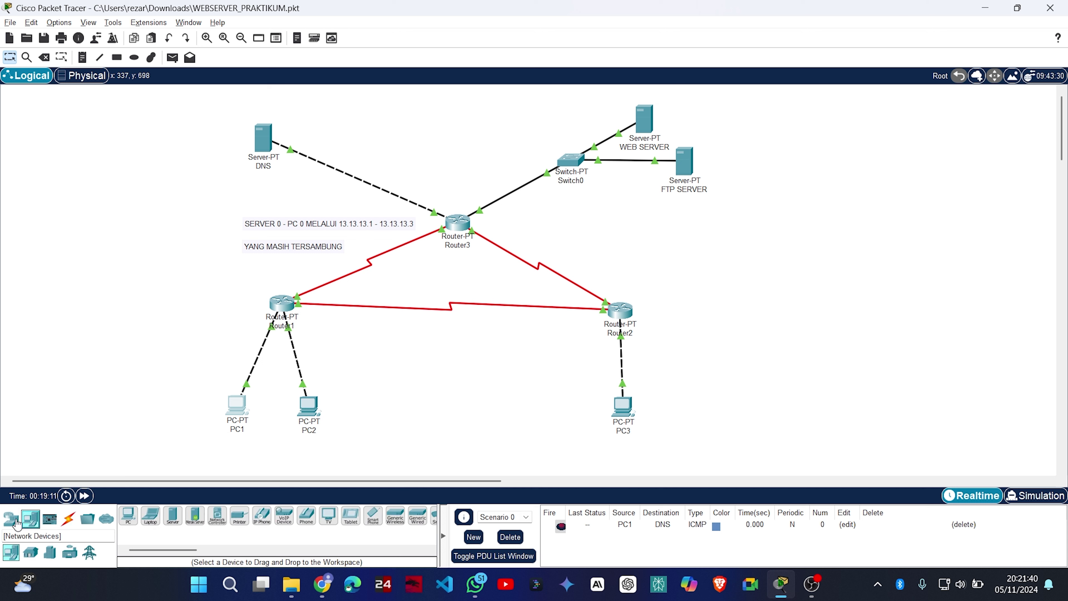
pyautogui.click(172, 516)
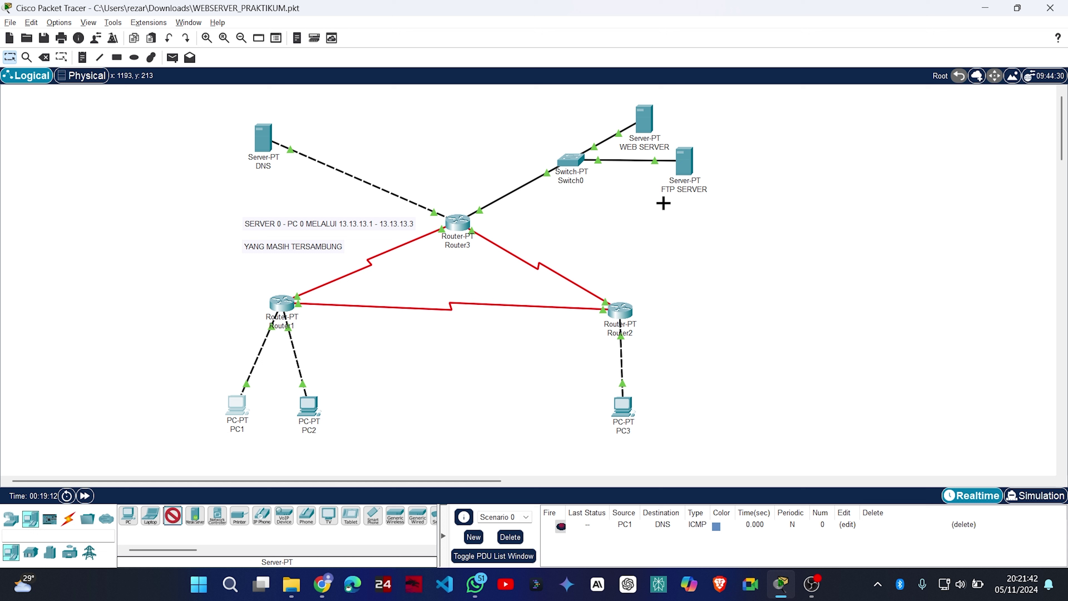
pyautogui.click(651, 219)
pyautogui.click(657, 249)
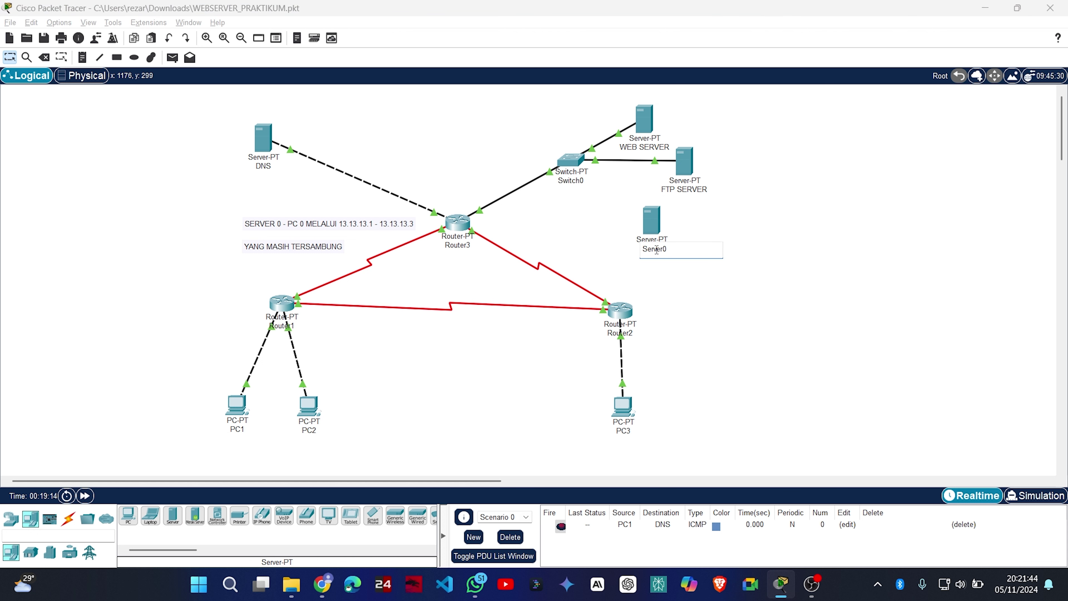
pyautogui.doubleClick(679, 244)
pyautogui.write('MAIL SERVER')
pyautogui.press('Return')
pyautogui.moveTo(658, 225); pyautogui.dragTo(667, 218)
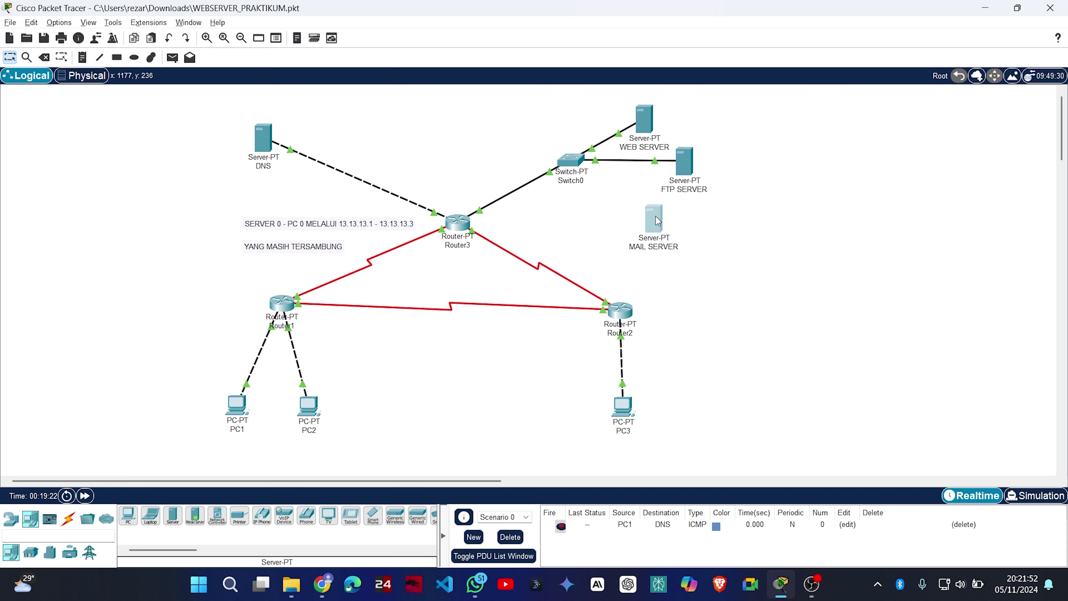
# Cable MAIL SERVER's FastEthernet0 to a free Switch0 port with copper straight-through.
pyautogui.click(63, 520)
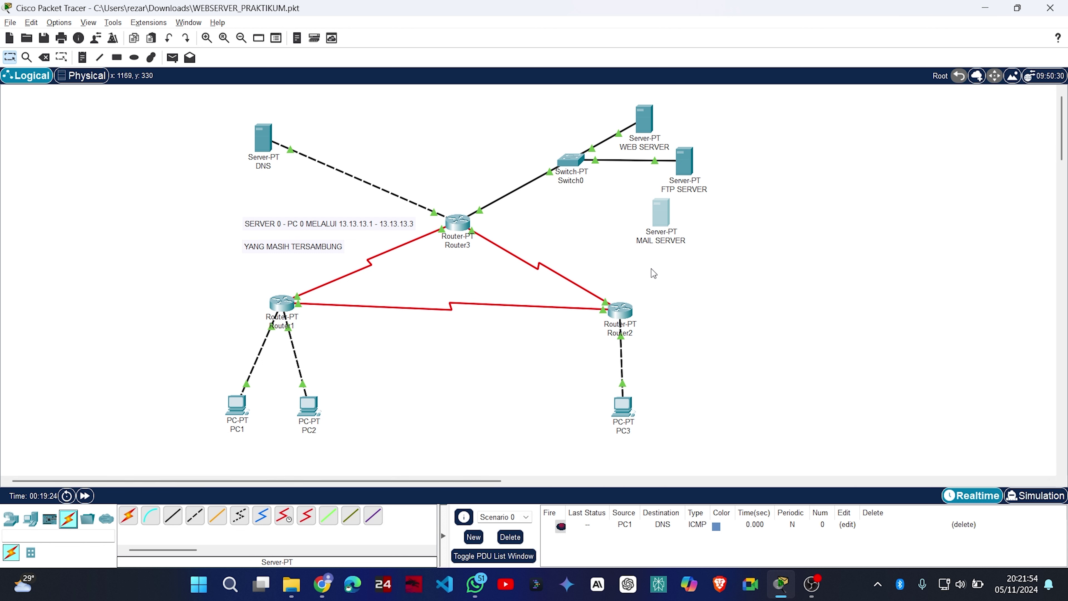
pyautogui.click(173, 516)
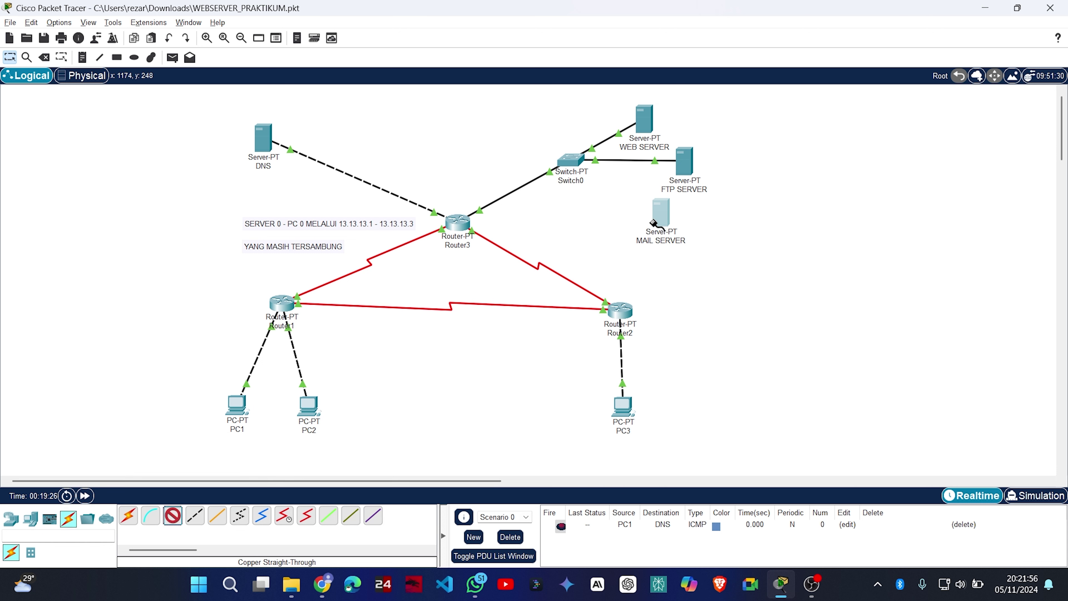
pyautogui.click(663, 219)
pyautogui.click(698, 227)
pyautogui.click(570, 159)
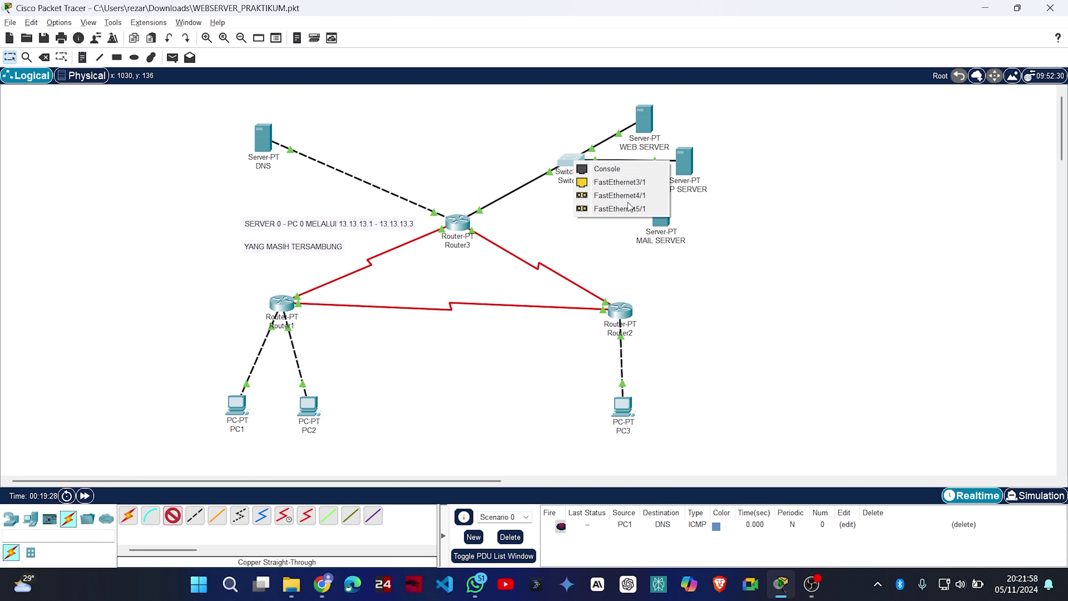
pyautogui.click(622, 181)
pyautogui.click(661, 214)
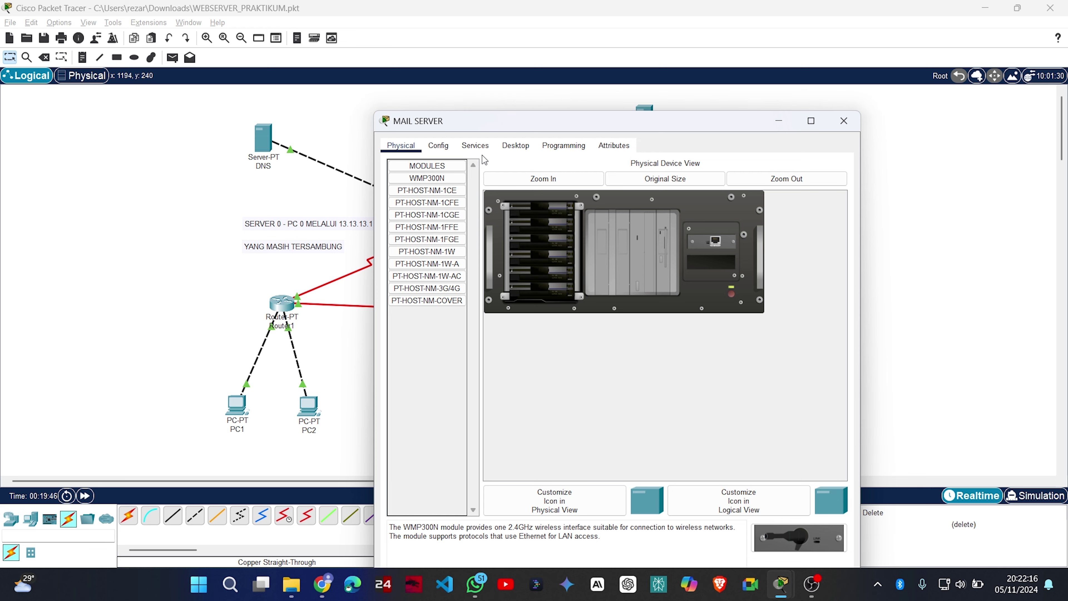
# Close MAIL SERVER and check WEB SERVER's IP configuration (43.43.43.1).
pyautogui.click(843, 121)
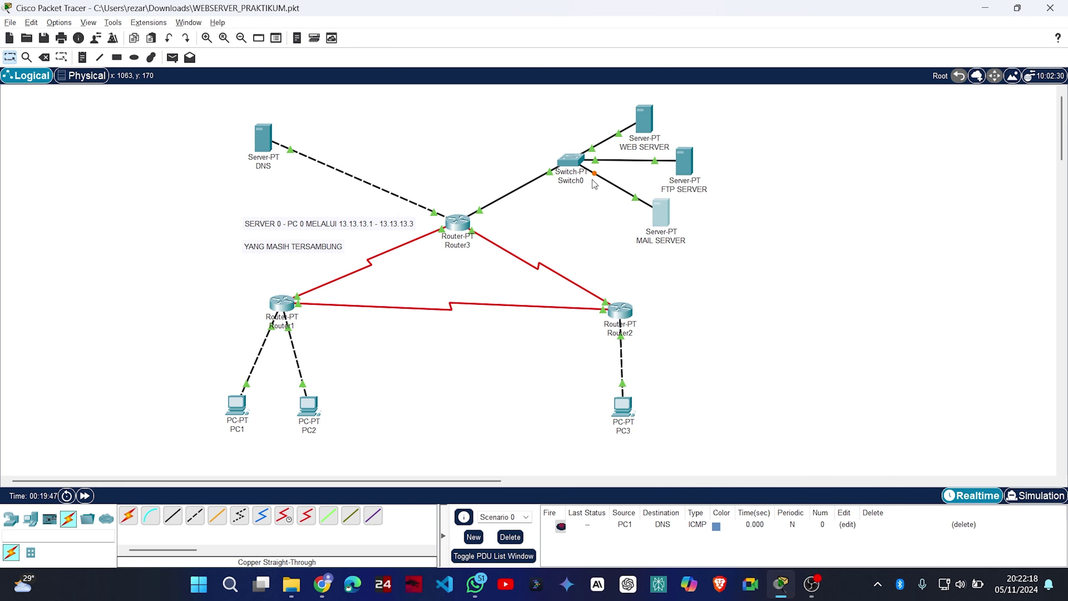
pyautogui.click(644, 115)
pyautogui.click(445, 162)
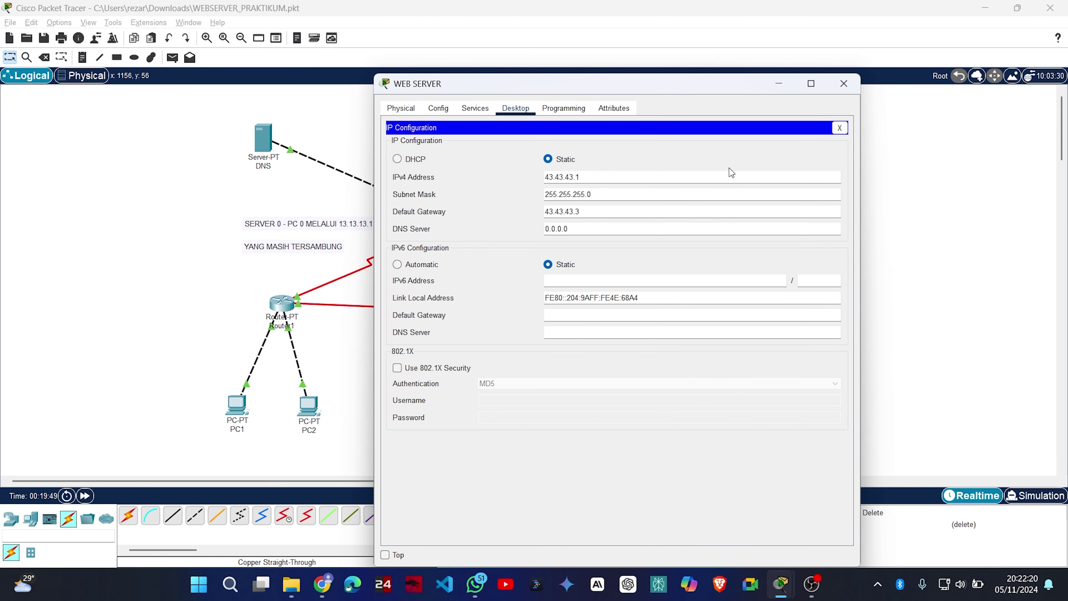
pyautogui.click(844, 83)
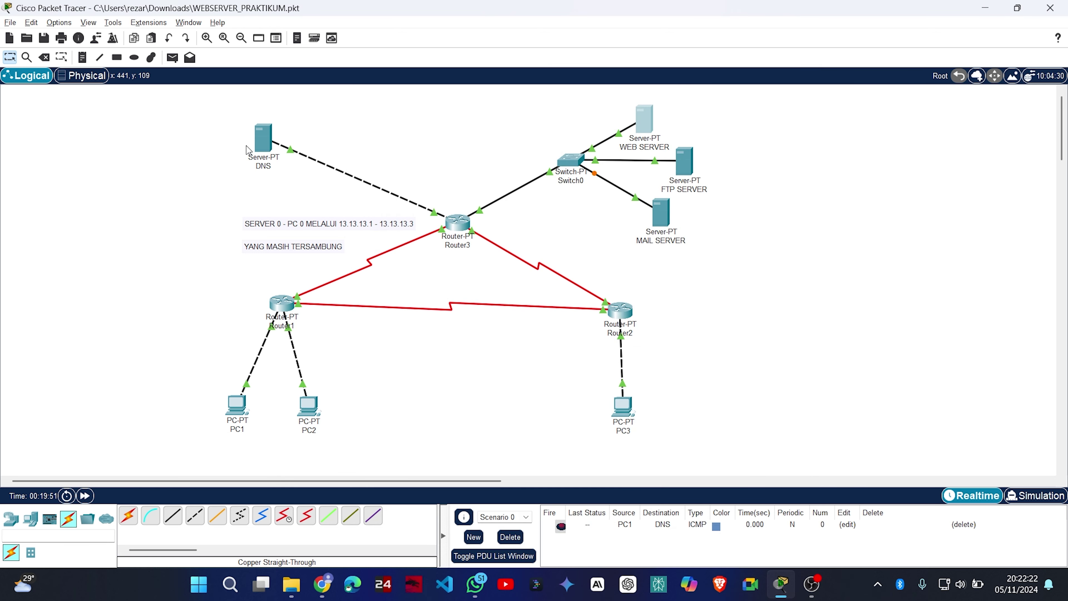
# Review the DNS server's Config, Services and IP configuration (33.33.33.1), then close it.
pyautogui.click(261, 141)
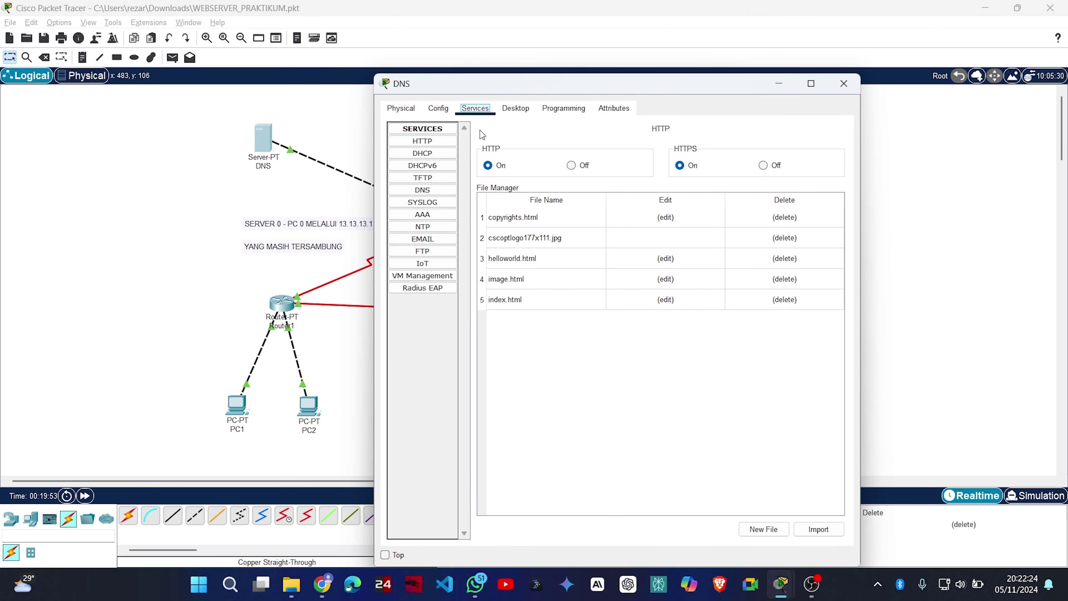
pyautogui.click(438, 109)
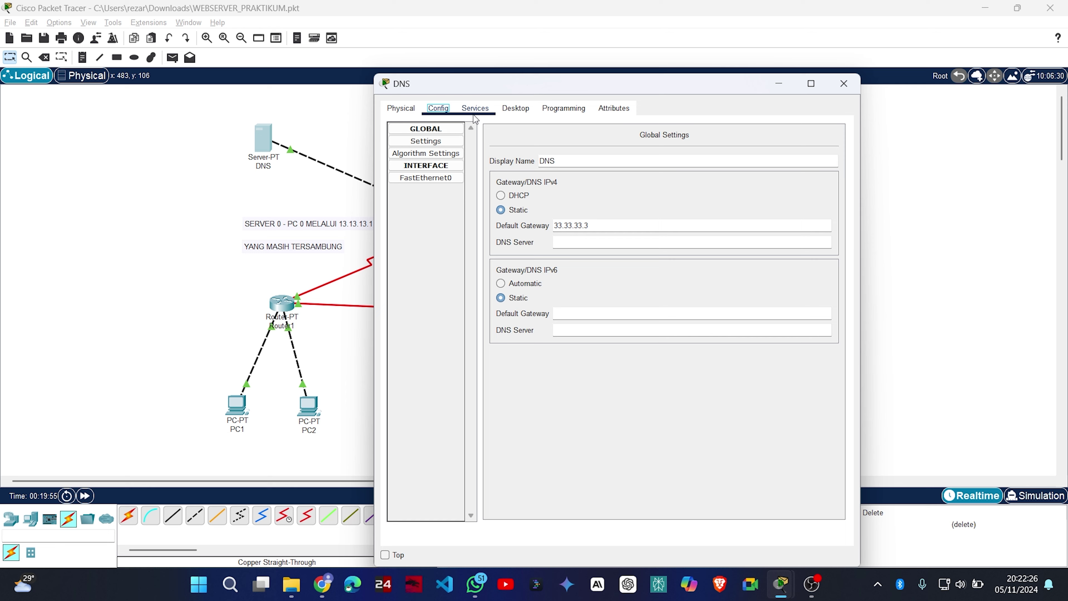
pyautogui.click(475, 108)
pyautogui.click(516, 108)
pyautogui.click(433, 162)
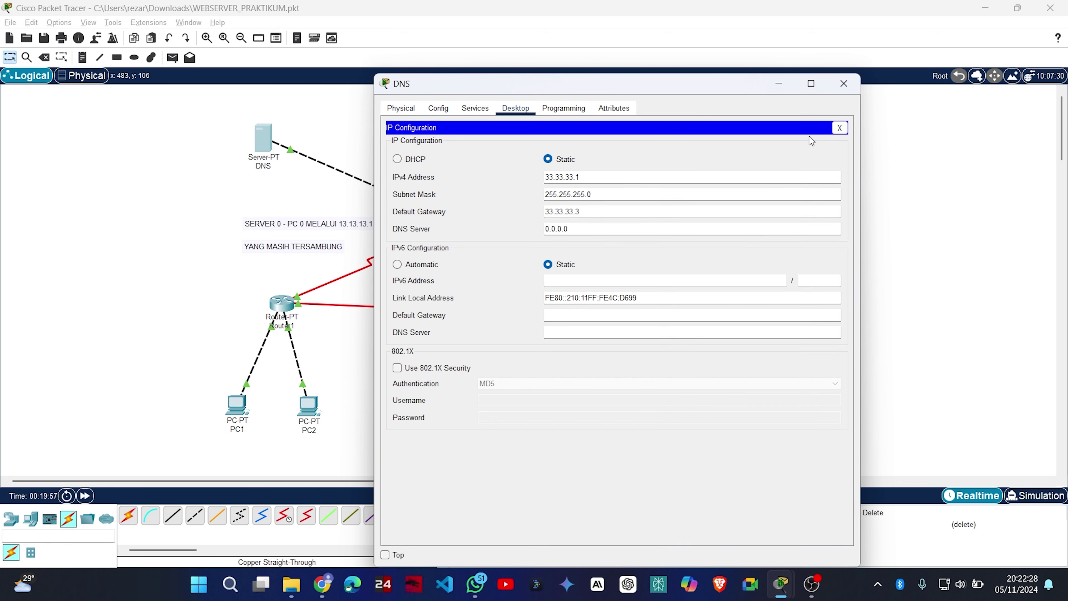
pyautogui.click(844, 83)
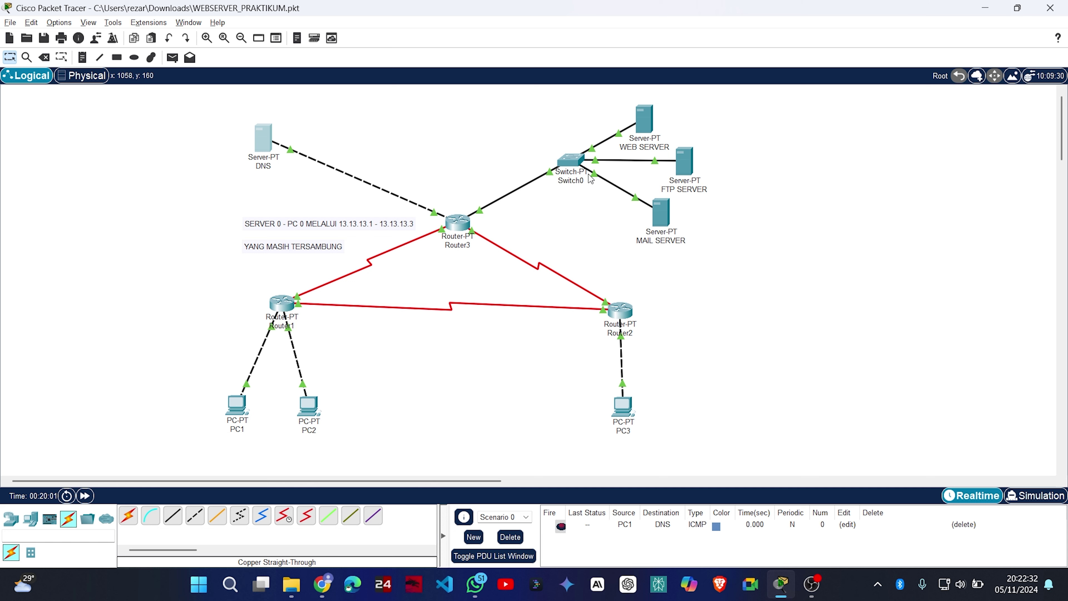
# Browse MAIL SERVER's Config, Services, Desktop and Physical pages, then close it.
pyautogui.click(662, 212)
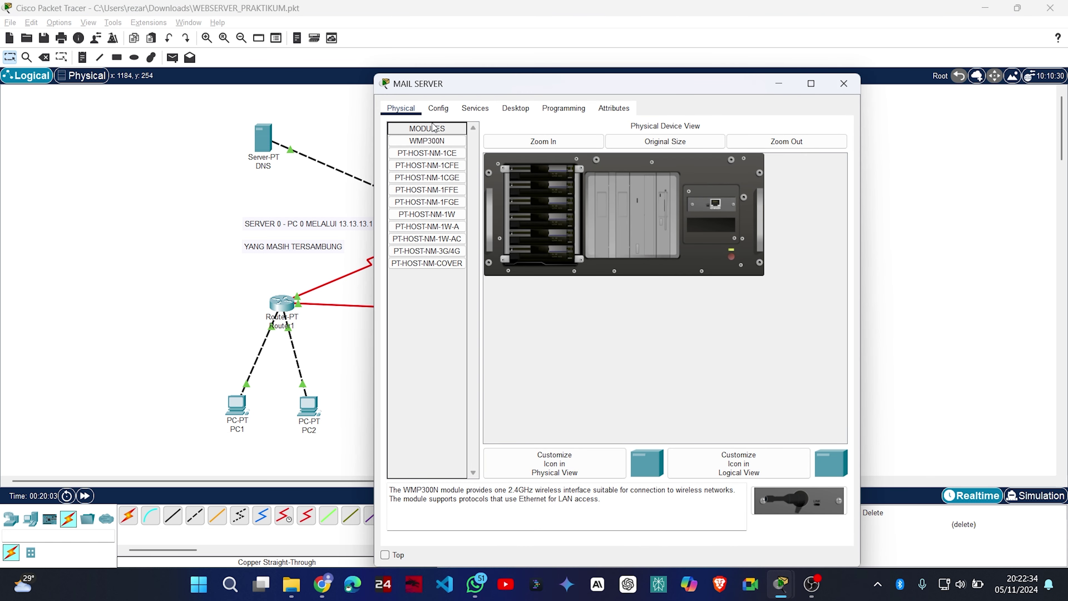
pyautogui.click(440, 114)
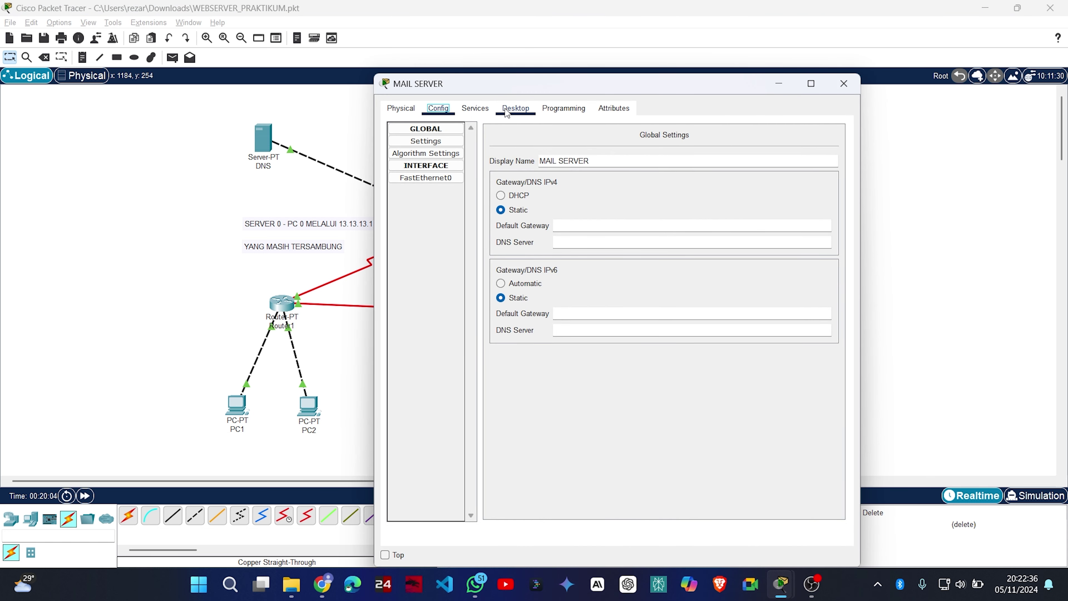
pyautogui.click(476, 108)
pyautogui.click(515, 108)
pyautogui.click(433, 154)
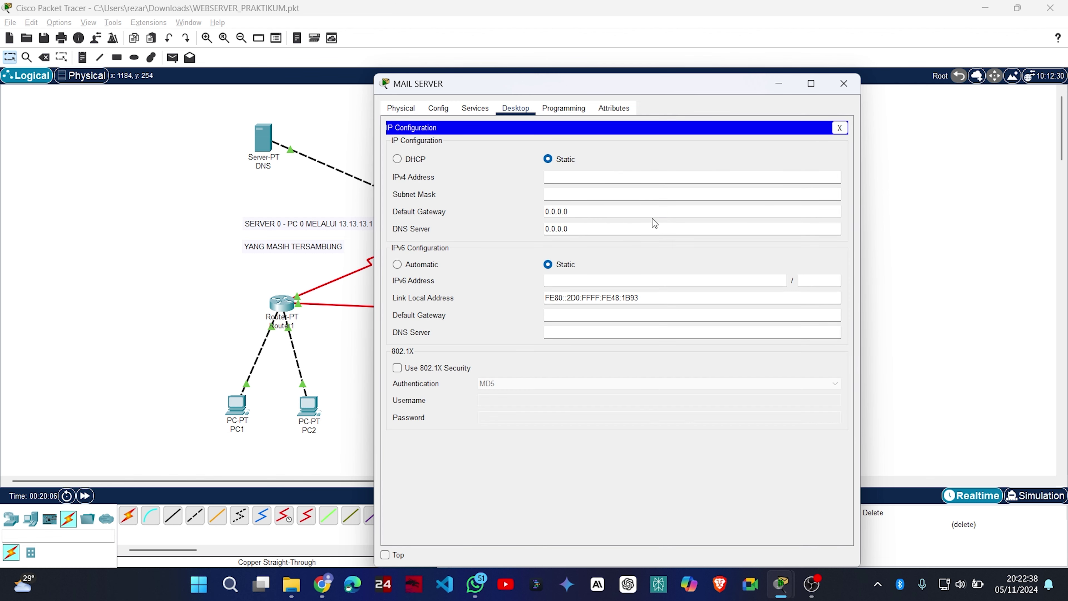
pyautogui.click(484, 111)
pyautogui.click(403, 111)
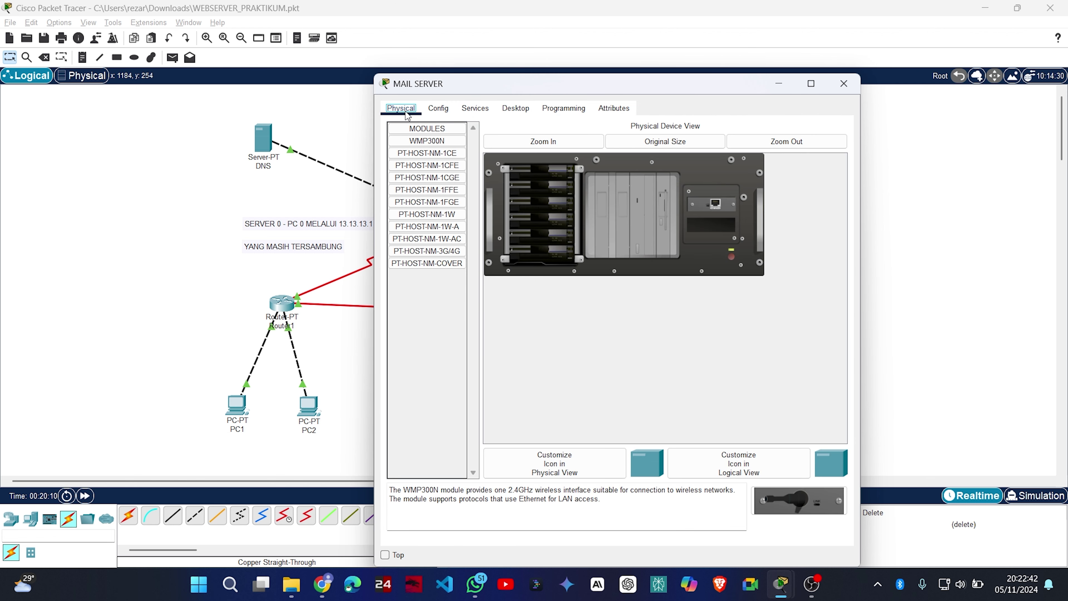
pyautogui.click(446, 111)
pyautogui.click(844, 83)
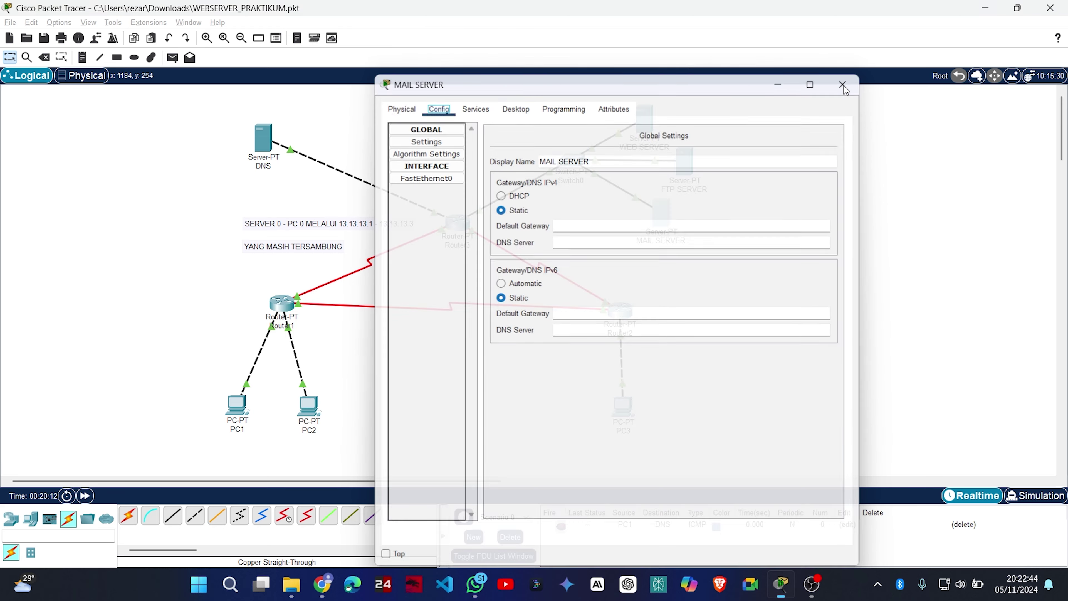
# Enter 43.43.43.4 as MAIL SERVER's IPv4 address in its IP Configuration.
pyautogui.click(669, 221)
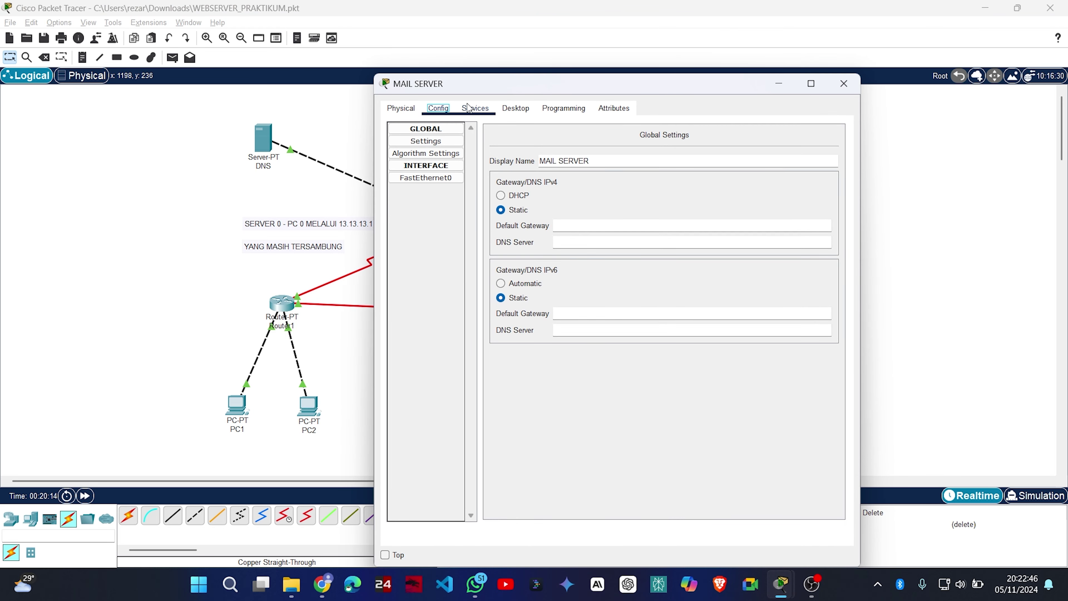
pyautogui.click(475, 108)
pyautogui.click(501, 111)
pyautogui.click(436, 160)
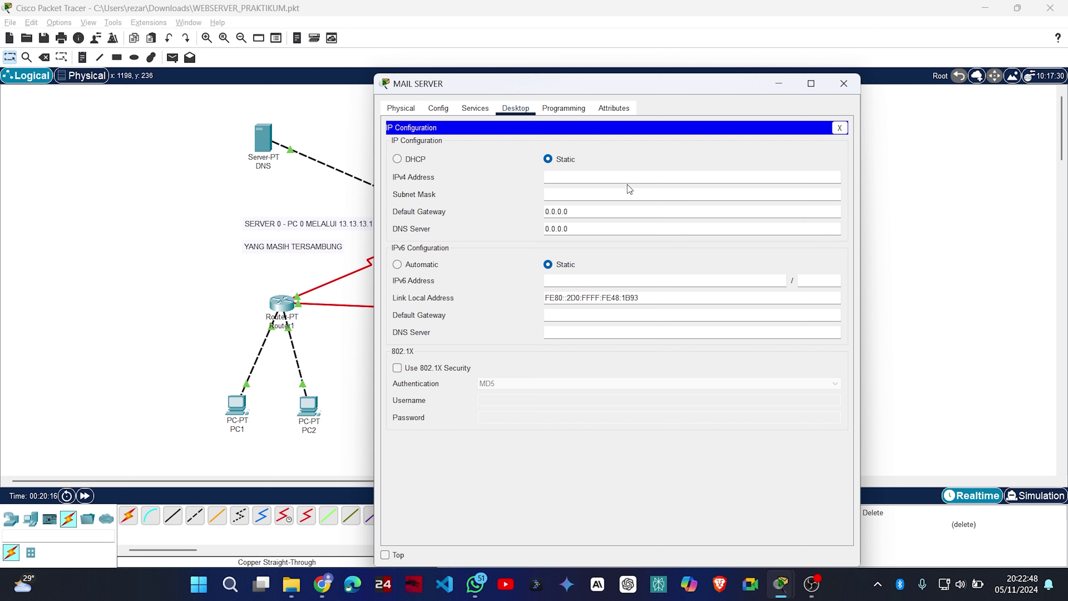
pyautogui.click(627, 176)
pyautogui.write('43.43.43.4')
pyautogui.press('Tab')
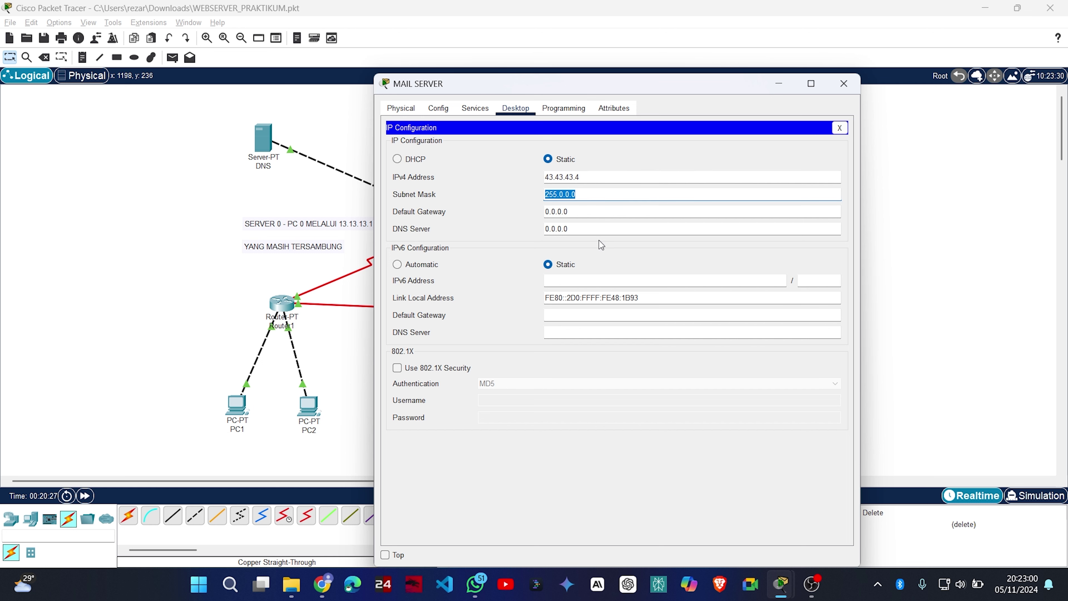
pyautogui.click(587, 212)
pyautogui.doubleClick(588, 206)
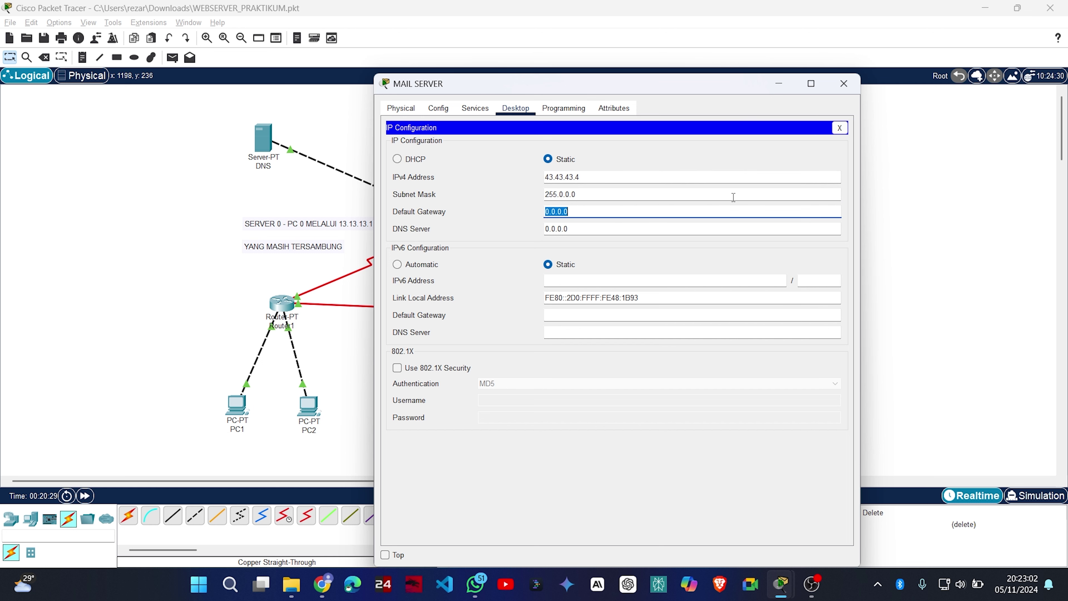
pyautogui.click(844, 83)
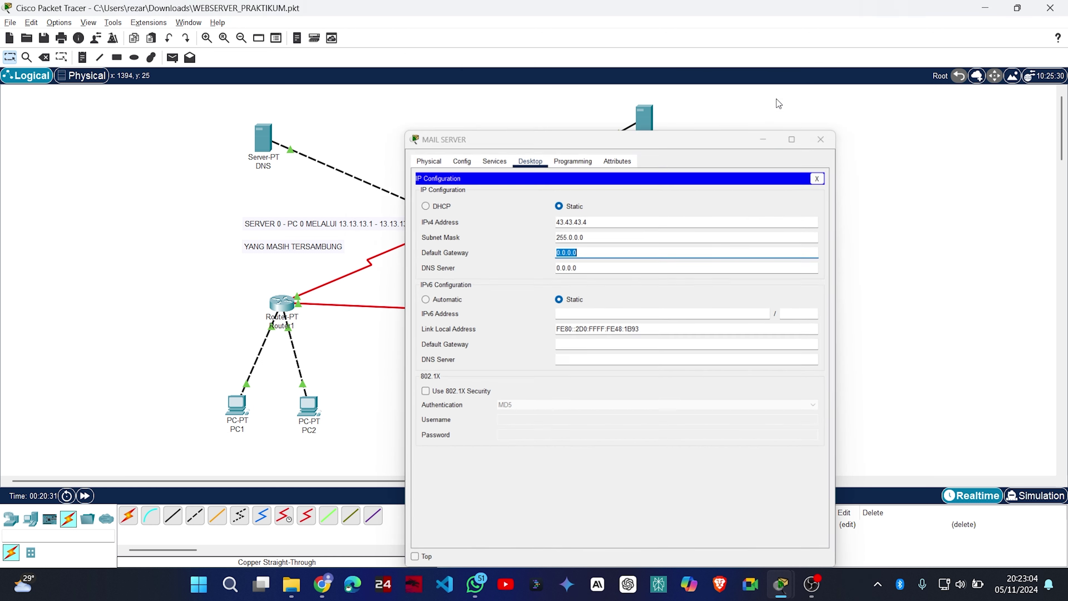
# Copy mask 255.255.255.0 and gateway 43.43.43.3 from FTP SERVER's IP Configuration.
pyautogui.click(685, 161)
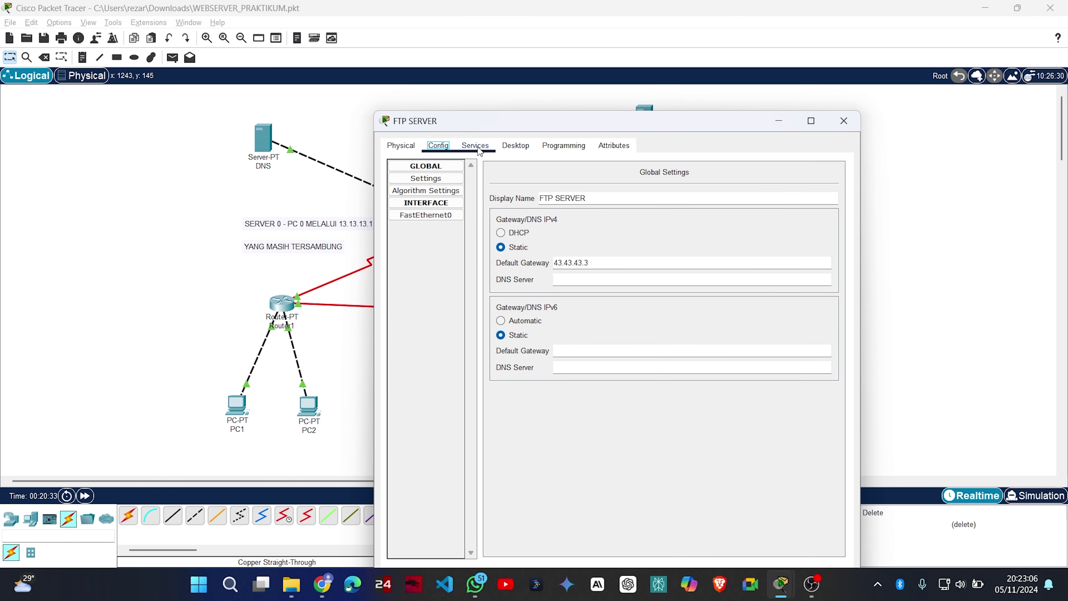
pyautogui.click(475, 146)
pyautogui.click(516, 145)
pyautogui.click(432, 185)
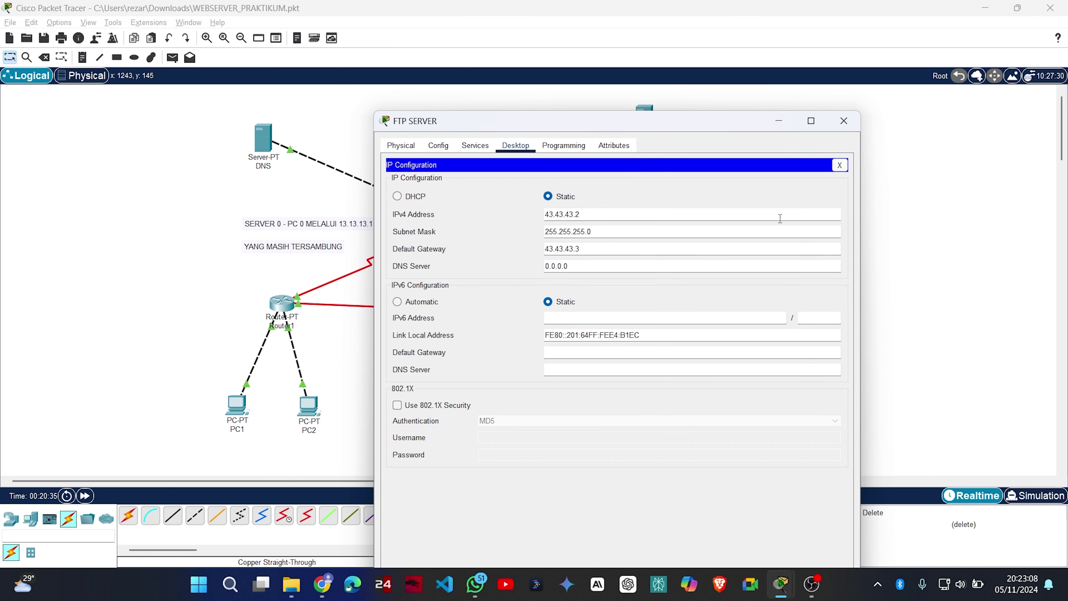
pyautogui.doubleClick(621, 230)
pyautogui.doubleClick(632, 245)
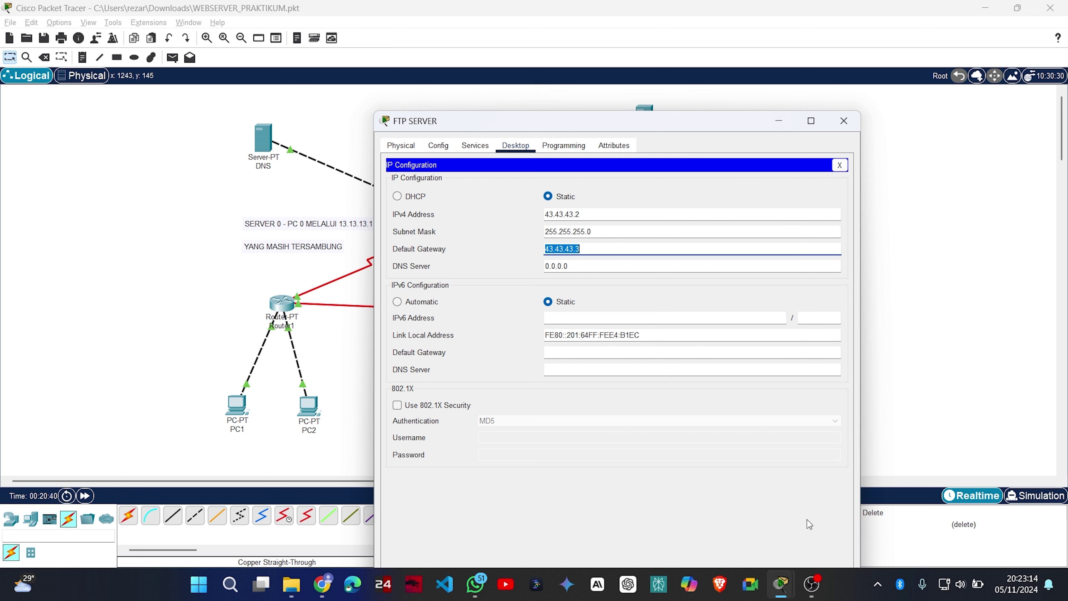
pyautogui.moveTo(780, 582)
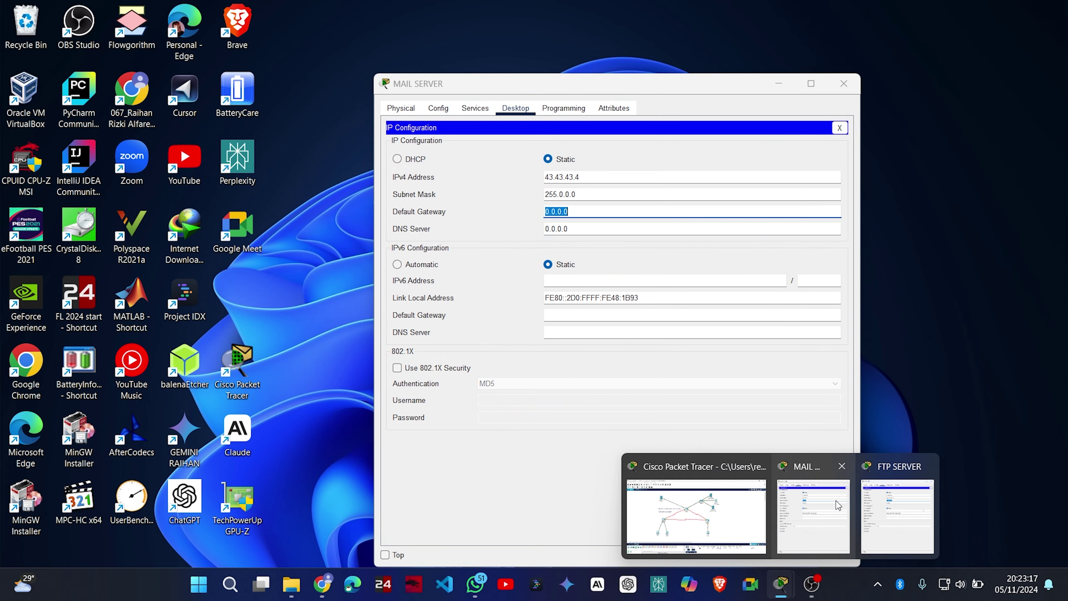
# Set MAIL SERVER's gateway to 43.43.43.3 and subnet mask to 255.255.255.0, then close it.
pyautogui.click(838, 505)
pyautogui.doubleClick(586, 205)
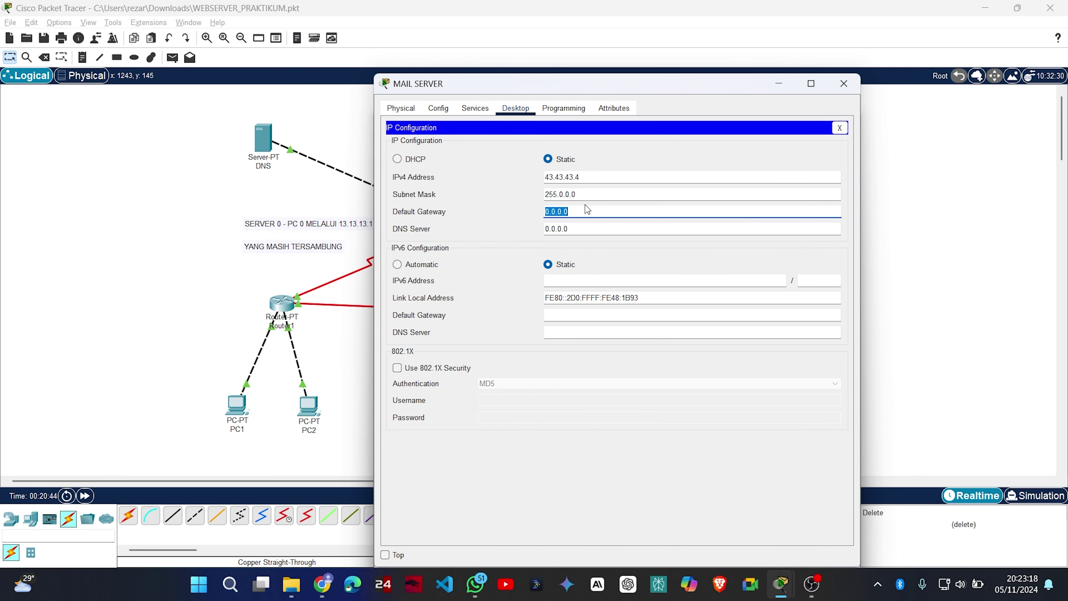
pyautogui.write('43.43.43.3')
pyautogui.click(590, 191)
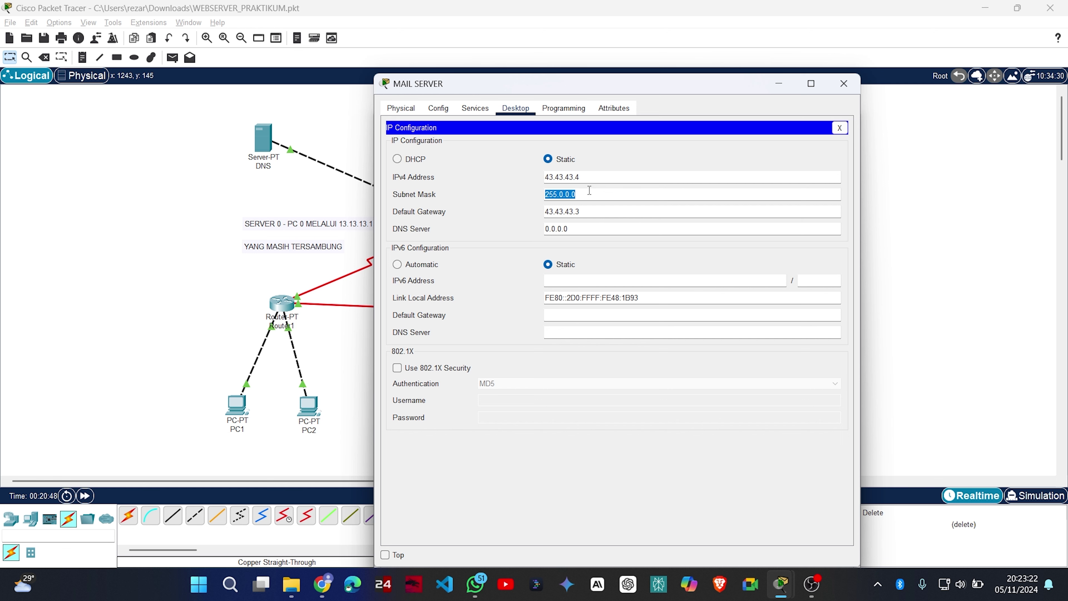
pyautogui.press('super+v')
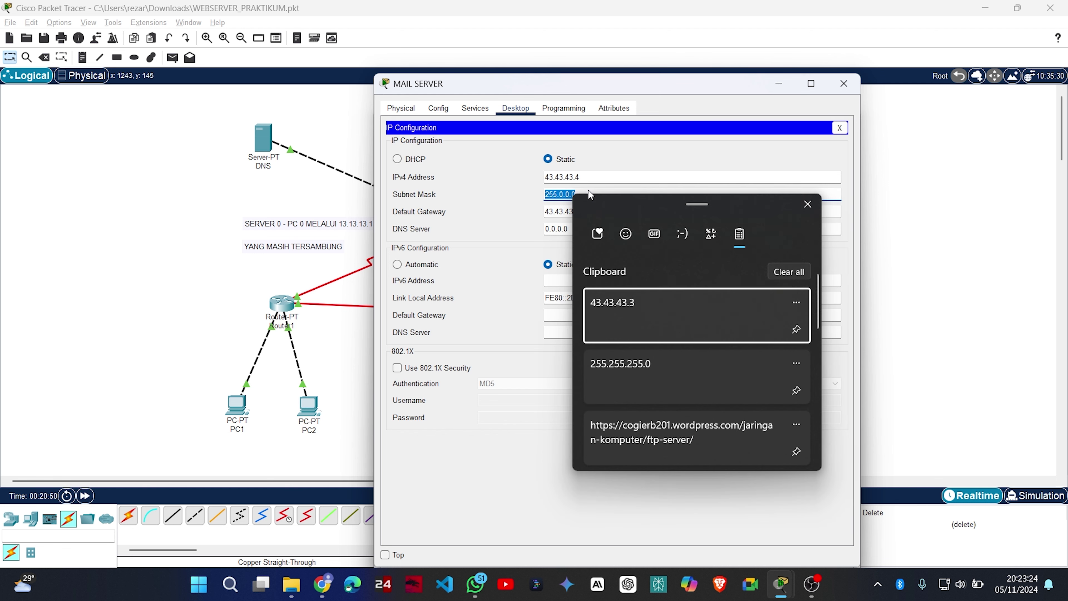
pyautogui.press('Down')
pyautogui.press('Return')
pyautogui.hotkey('alt', 'Tab')
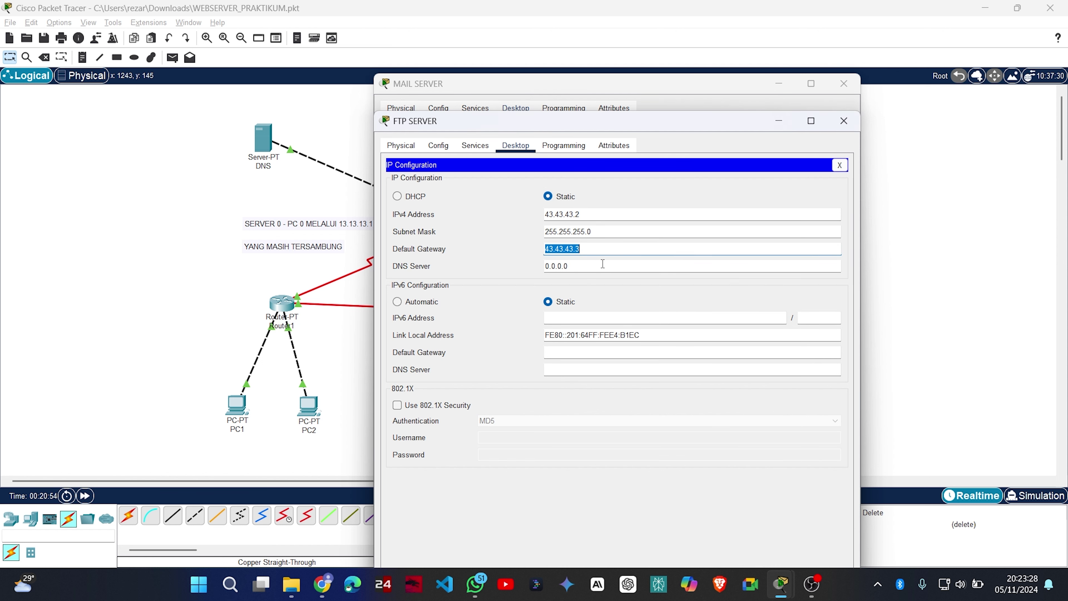
pyautogui.hotkey('alt', 'Tab')
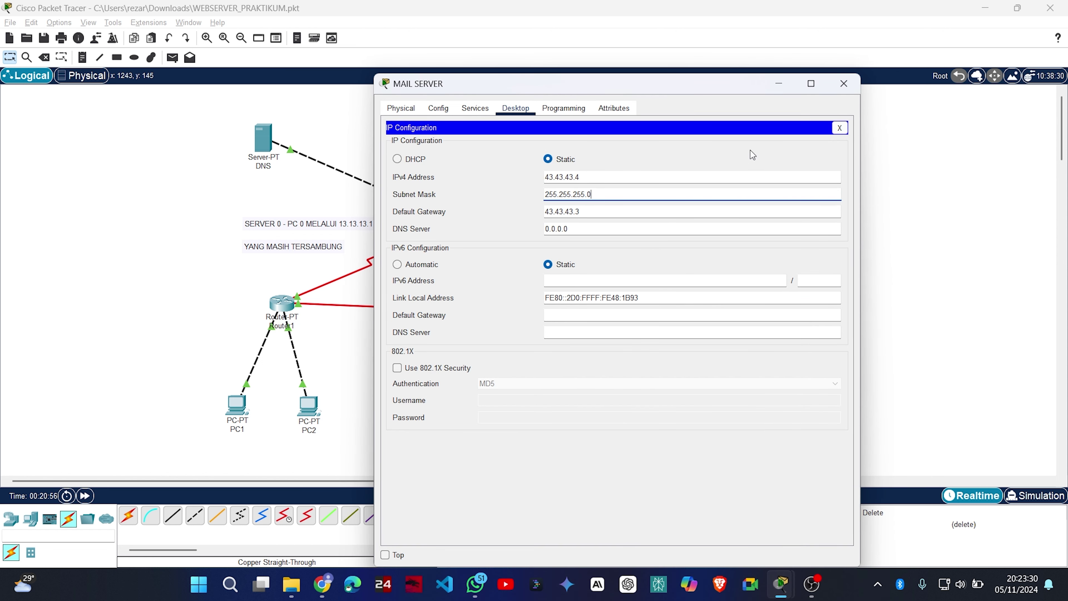
pyautogui.click(845, 82)
# Close FTP SERVER's window and open the DNS server's DNS service records.
pyautogui.moveTo(782, 587)
pyautogui.click(857, 512)
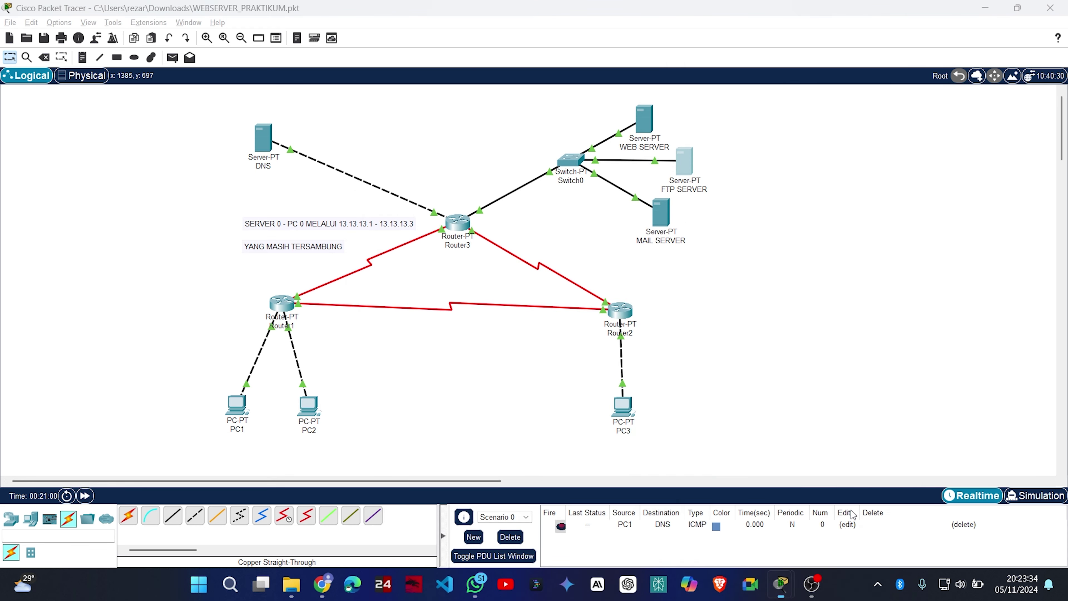
pyautogui.click(854, 85)
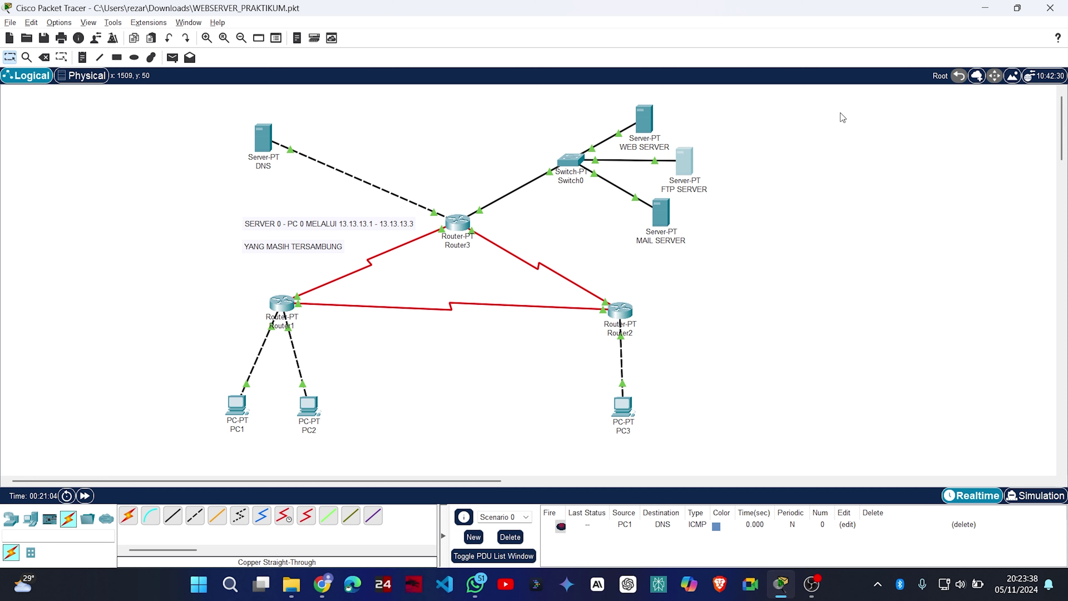
pyautogui.click(265, 135)
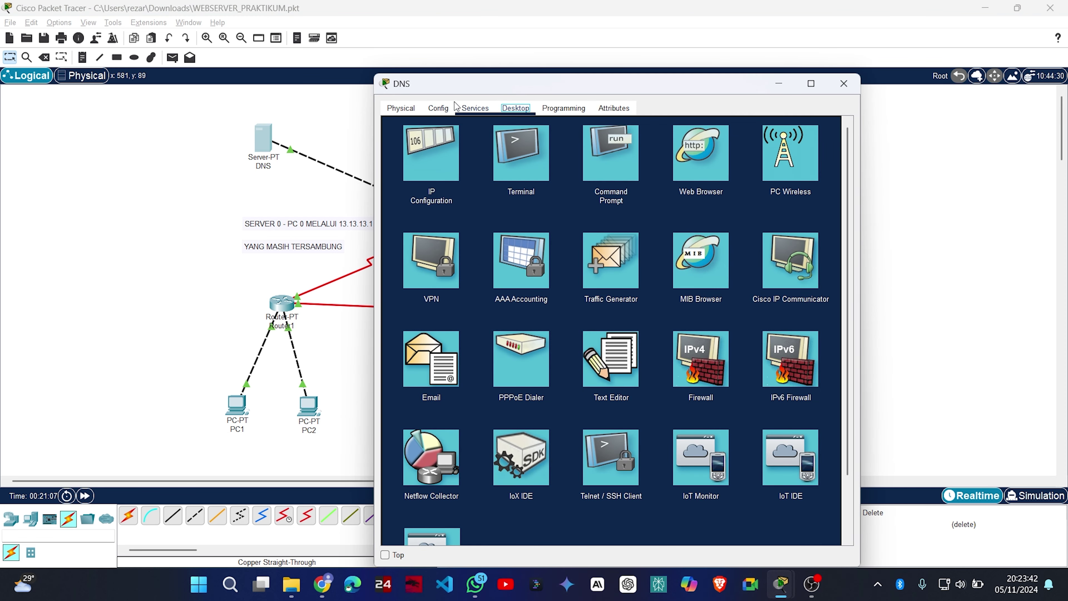
pyautogui.click(476, 108)
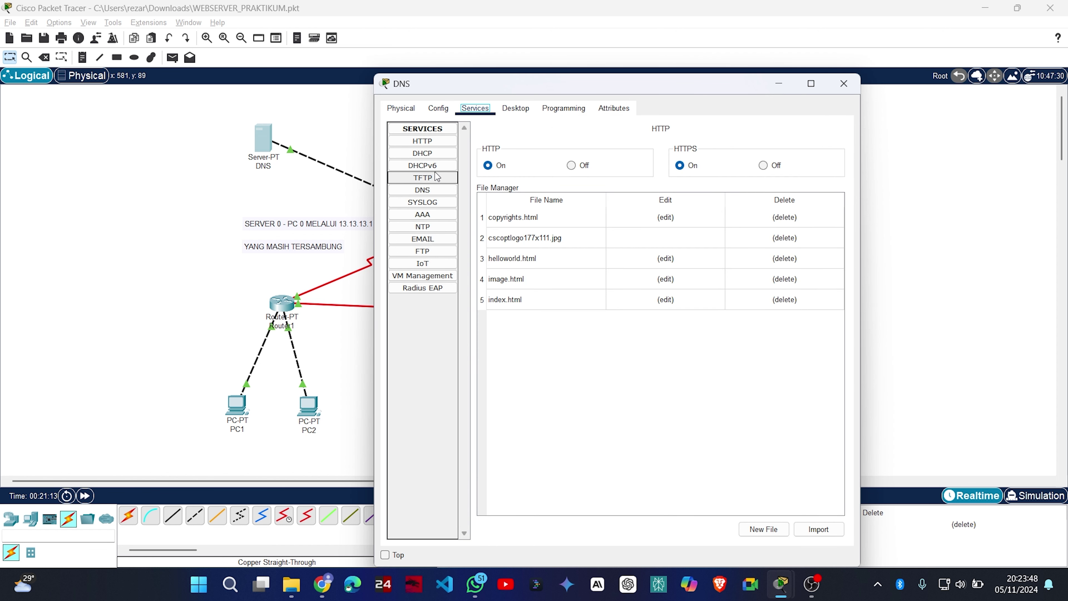
pyautogui.click(434, 190)
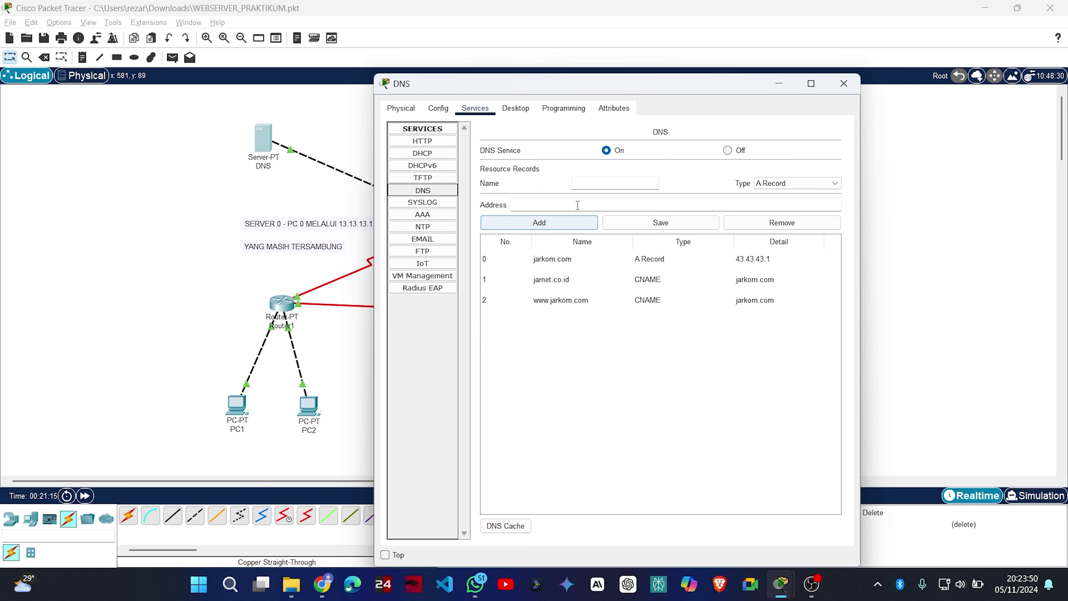
# Add an A record mapping mailku.com to 43.43.43.4, then begin nslookup mailku.com on PC1.
pyautogui.click(599, 185)
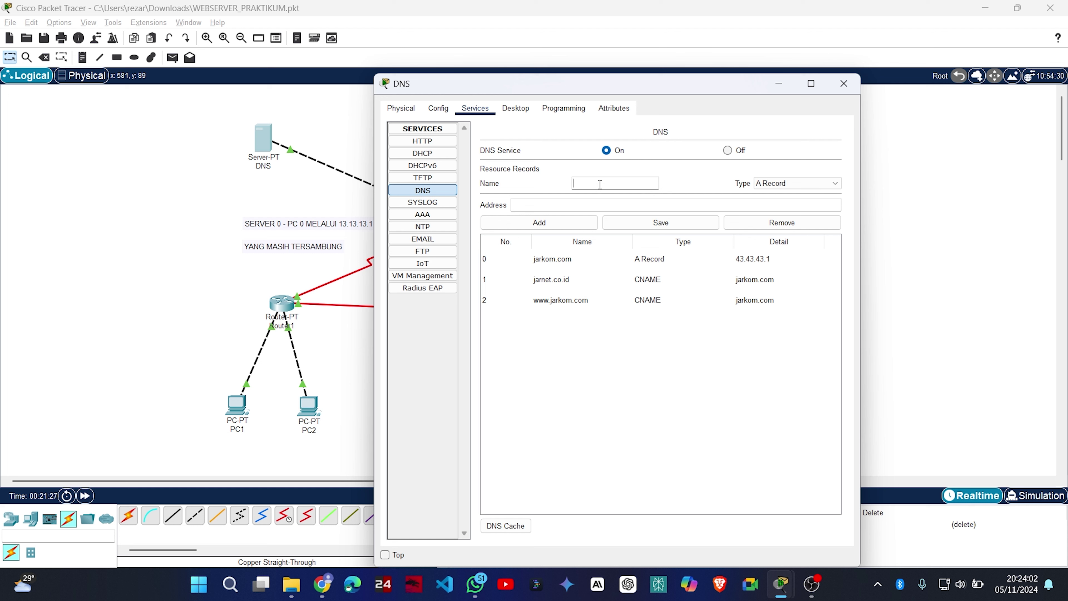
pyautogui.write('mailku.com')
pyautogui.click(576, 205)
pyautogui.write('43.43.43.')
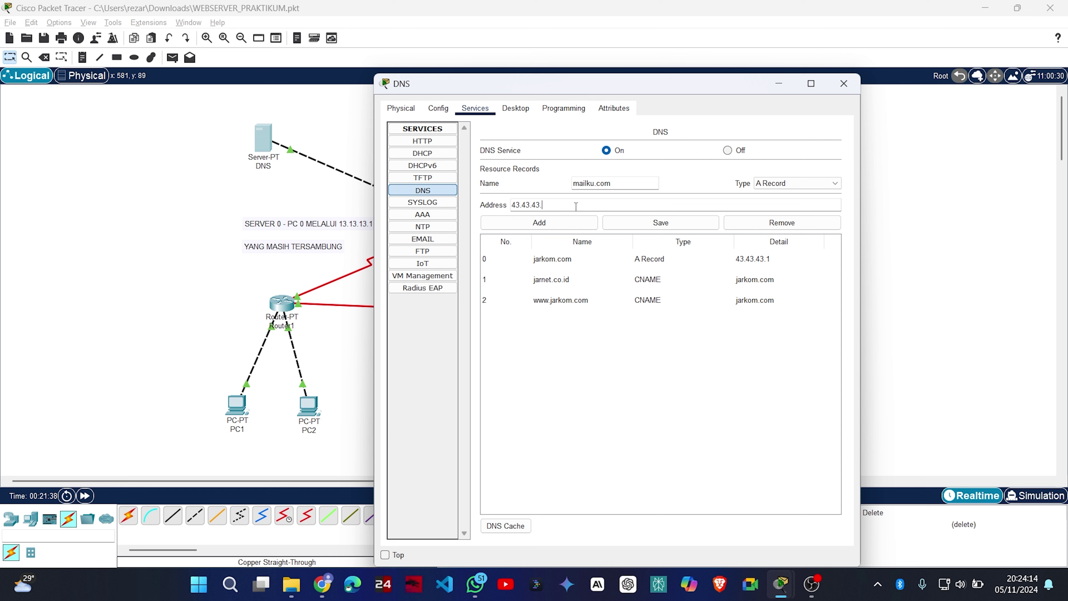
pyautogui.write('4')
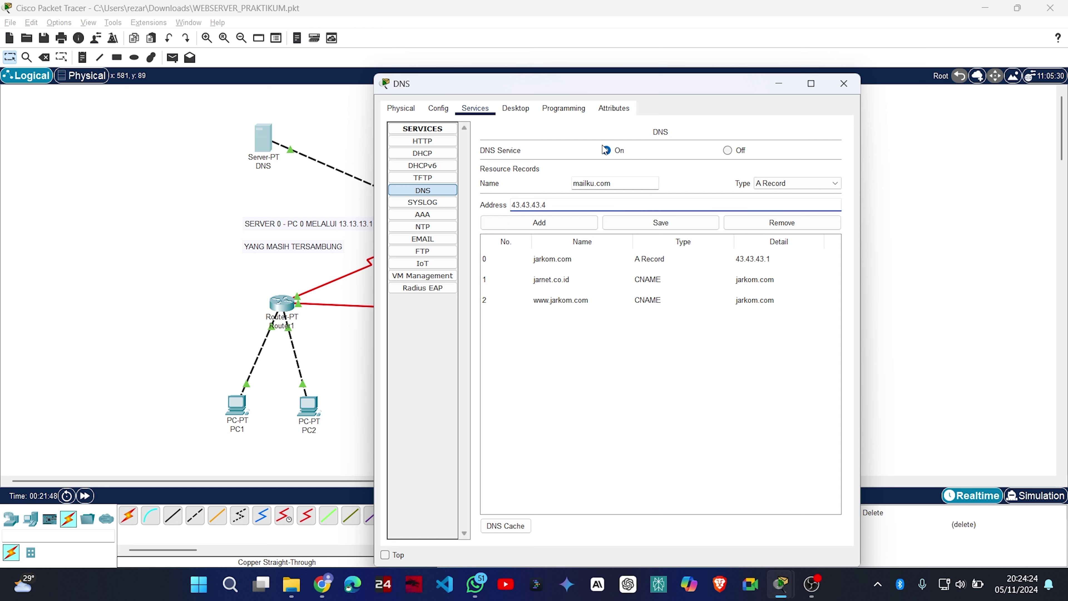
pyautogui.click(564, 224)
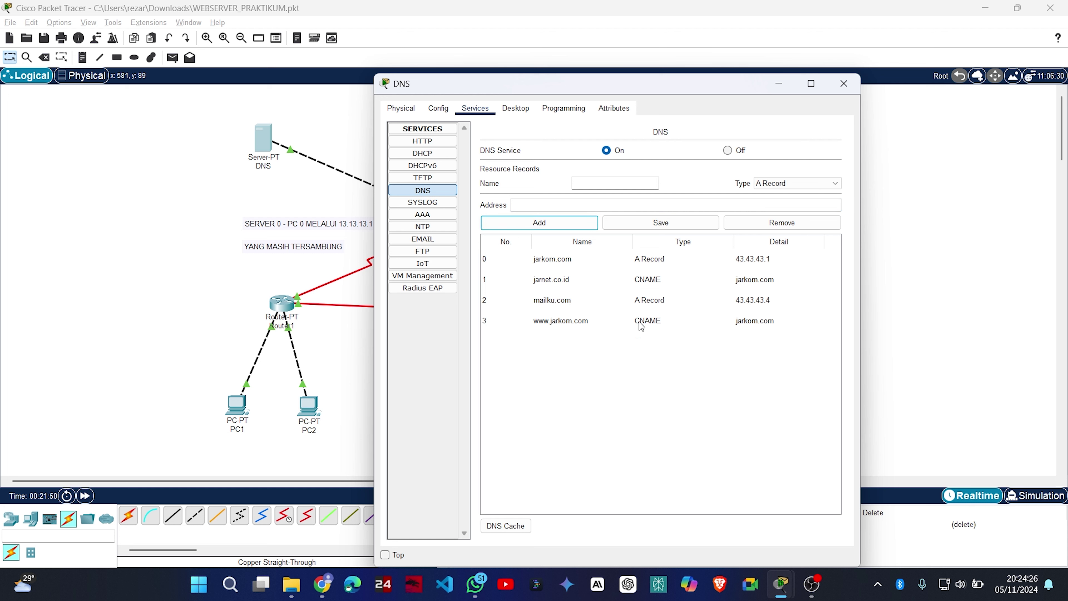
pyautogui.click(839, 89)
pyautogui.click(521, 291)
pyautogui.write('nslookup')
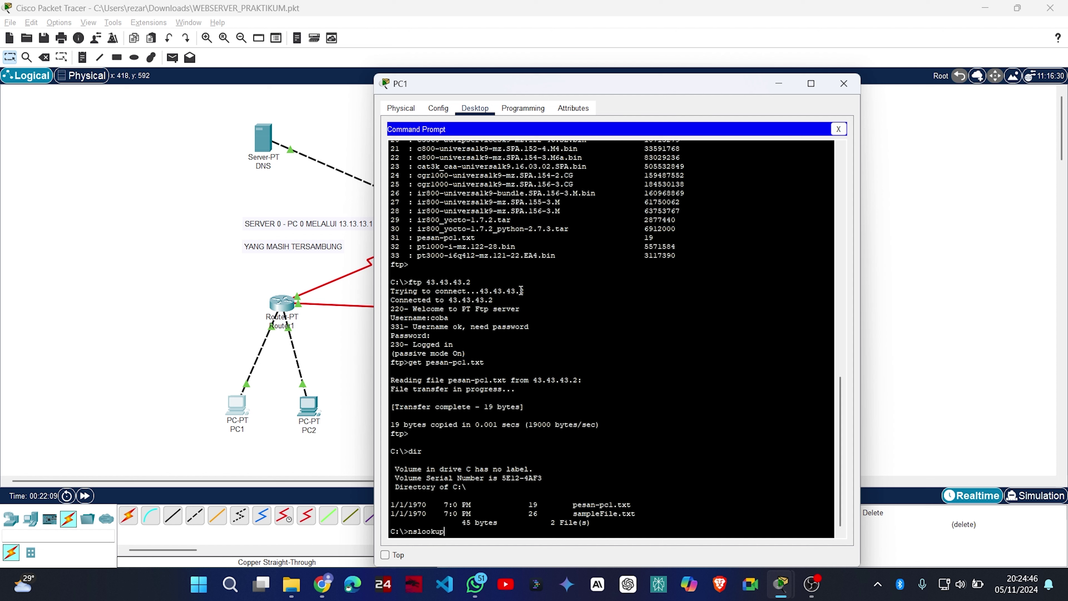
pyautogui.write(' mailku.co')
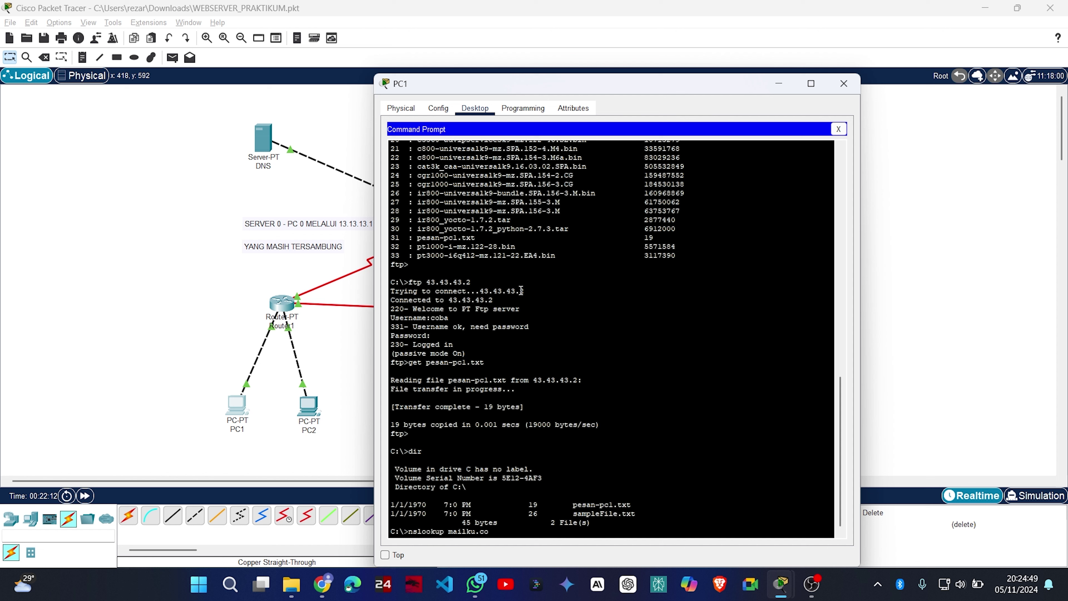
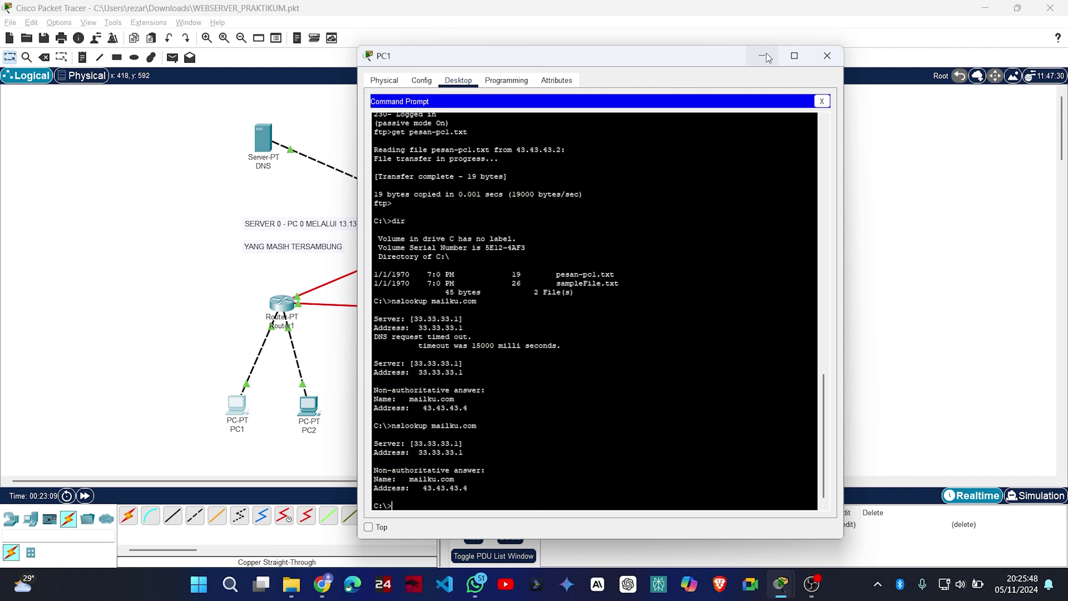
# Close PC1's window once mailku.com is confirmed to resolve to 43.43.43.4.
pyautogui.click(827, 56)
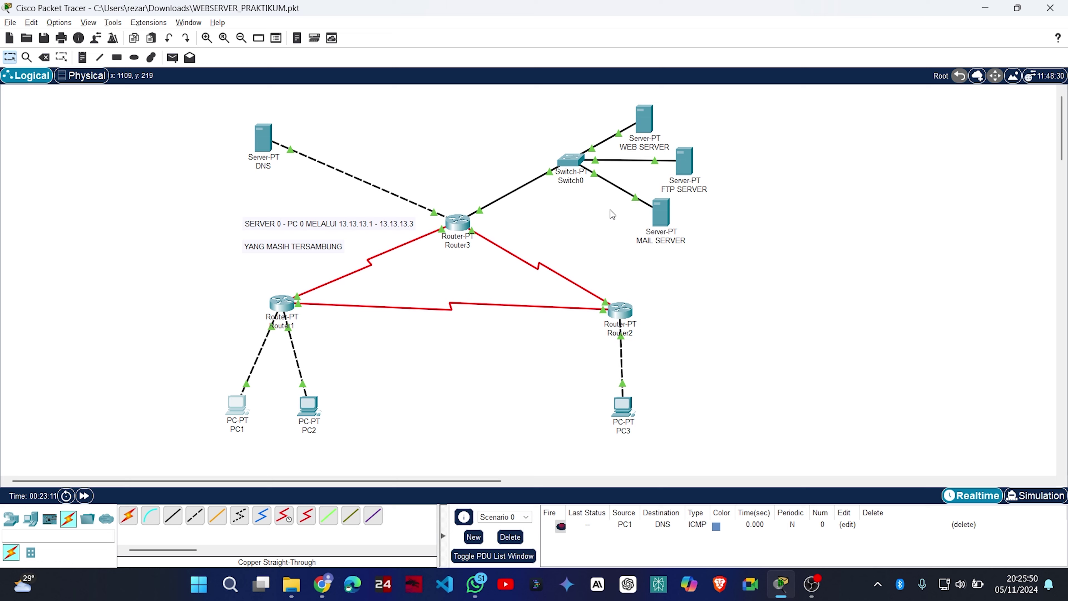
# Add the first mail account, user1 with its password, on MAIL SERVER's EMAIL service.
pyautogui.click(666, 228)
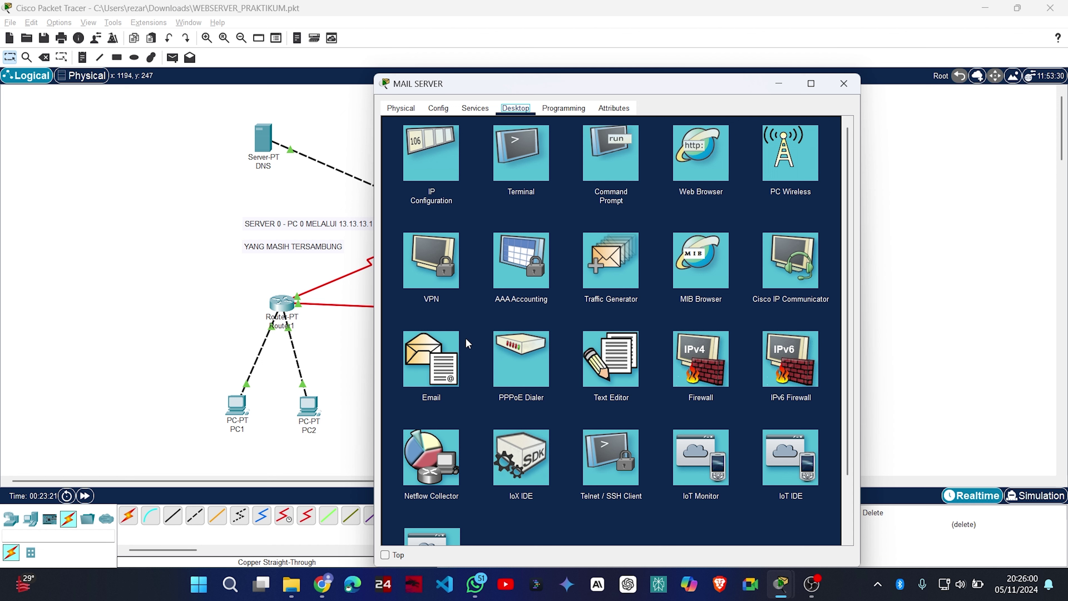
pyautogui.click(474, 108)
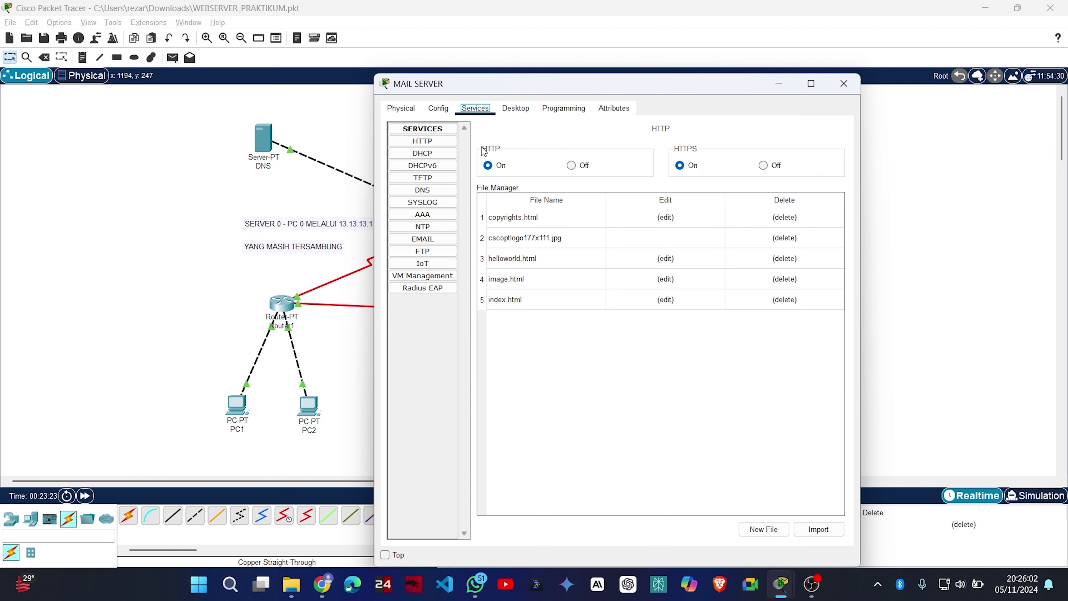
pyautogui.click(440, 240)
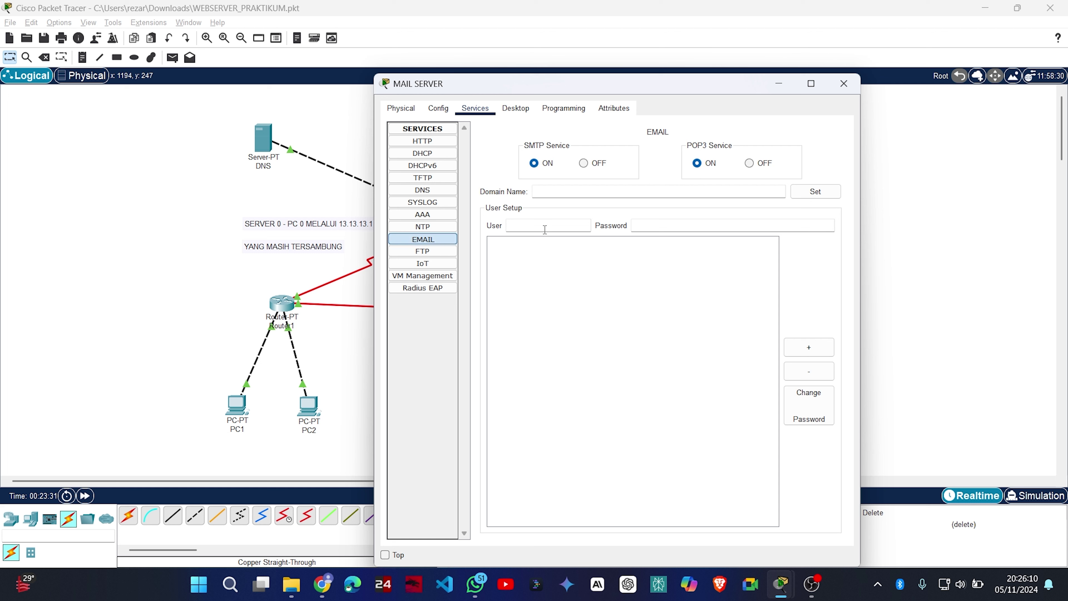
pyautogui.write('ser1')
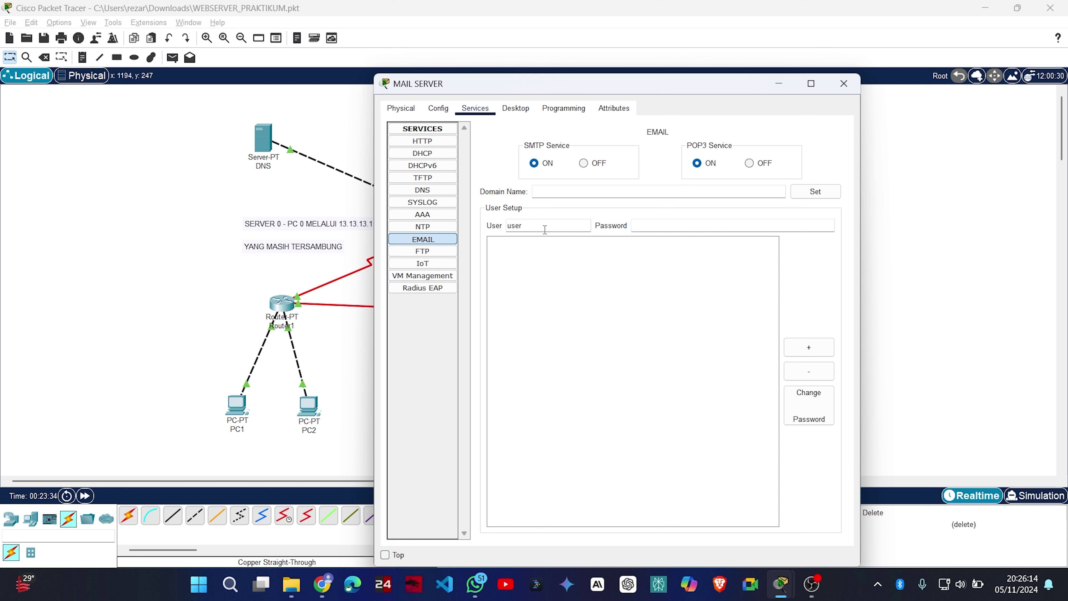
pyautogui.click(653, 226)
pyautogui.write('coba')
pyautogui.hotkey('ctrl', 'a')
pyautogui.click(823, 352)
# Select user1 in the list and enter mailku.com as the domain name.
pyautogui.click(542, 223)
pyautogui.click(545, 242)
pyautogui.click(584, 192)
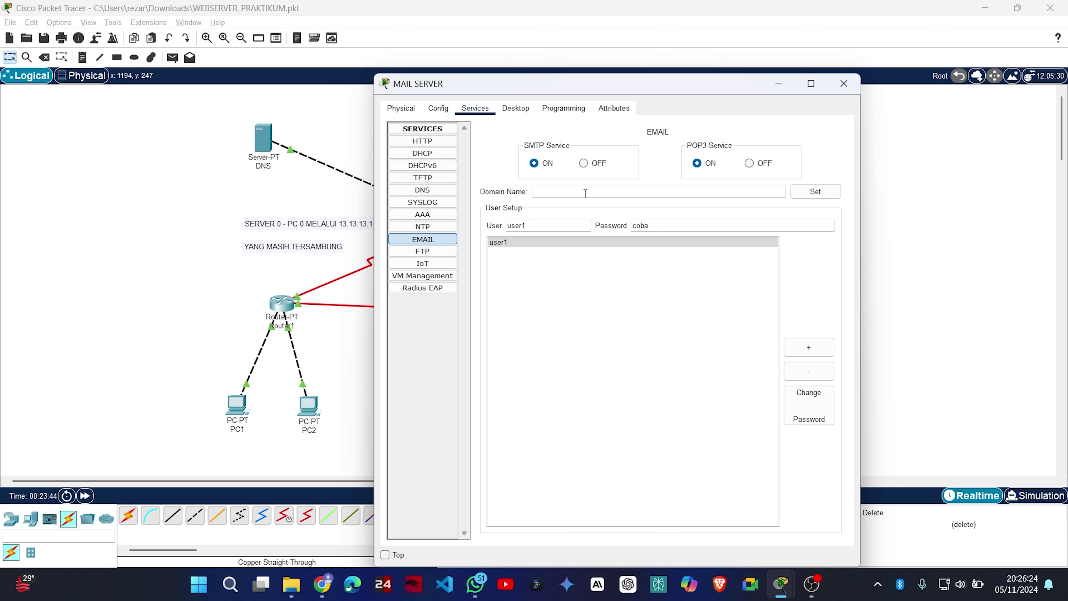
pyautogui.write('mailku.com')
# Apply mailku.com as the mail domain and dismiss the 'User already exists' errors.
pyautogui.click(815, 192)
pyautogui.click(520, 243)
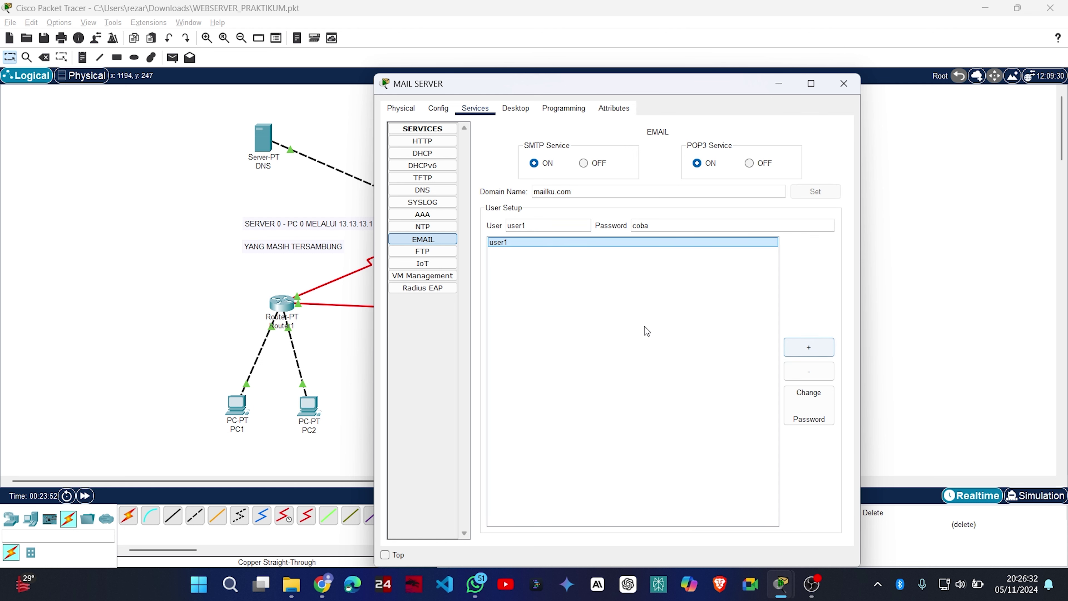
pyautogui.click(787, 349)
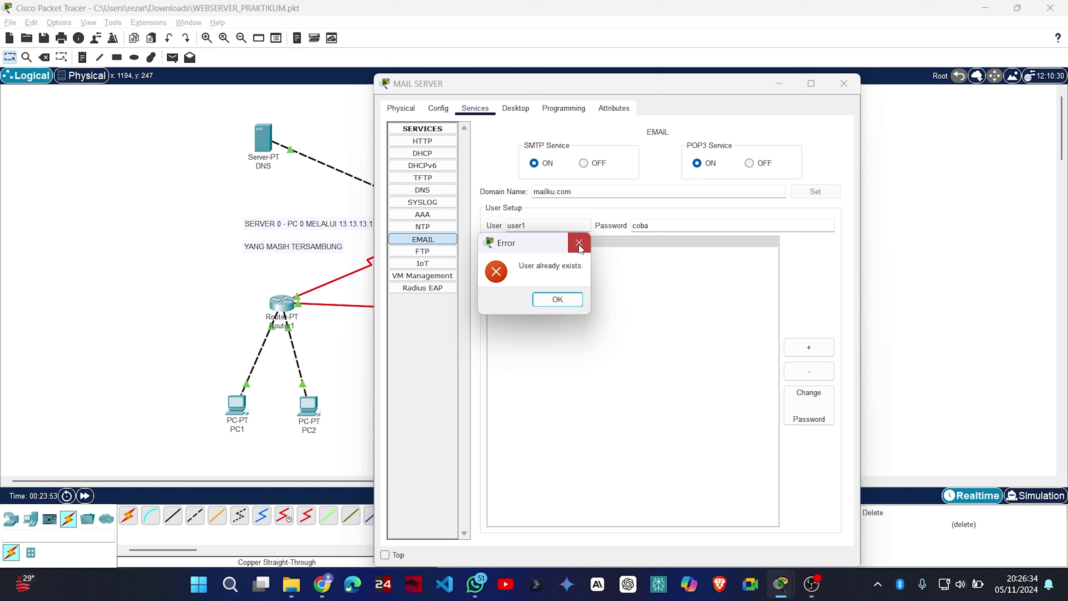
pyautogui.click(575, 239)
pyautogui.click(791, 347)
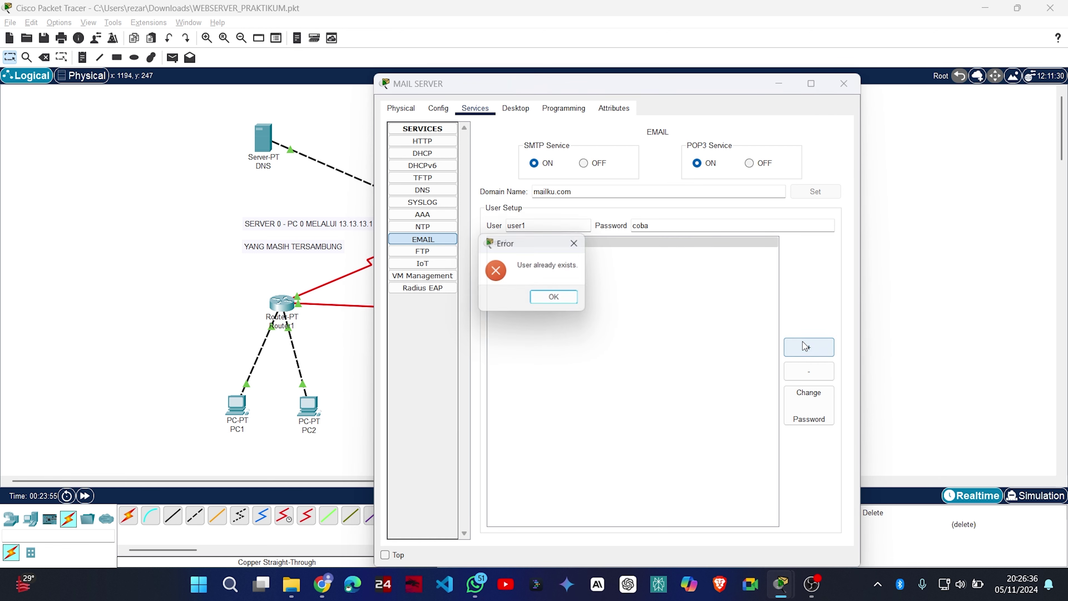
pyautogui.click(581, 246)
# Add mail accounts user2 and user3 with their passwords.
pyautogui.doubleClick(554, 229)
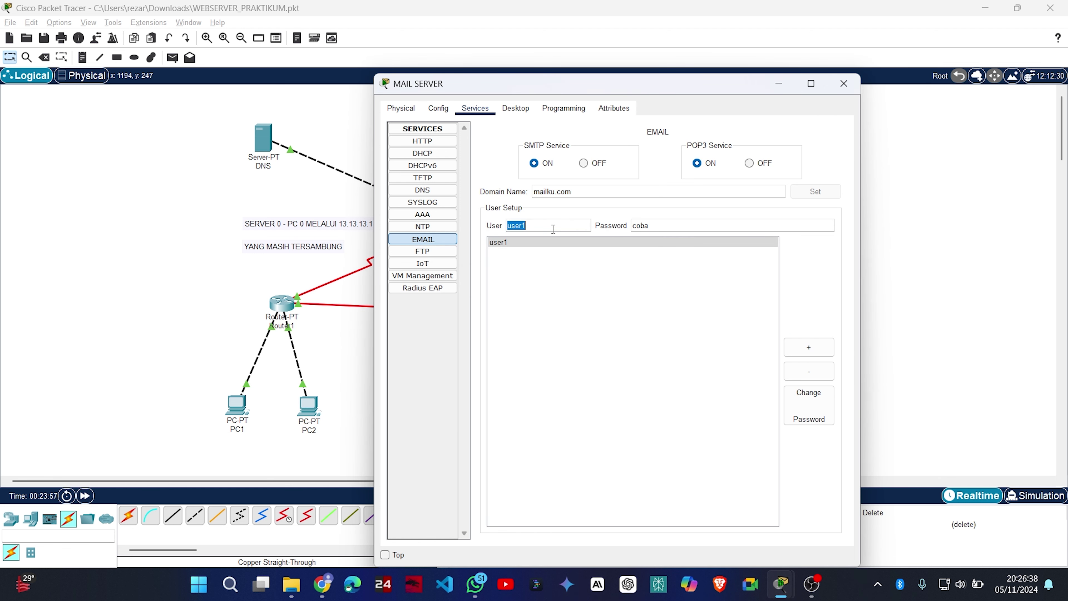
pyautogui.write('user2')
pyautogui.click(809, 347)
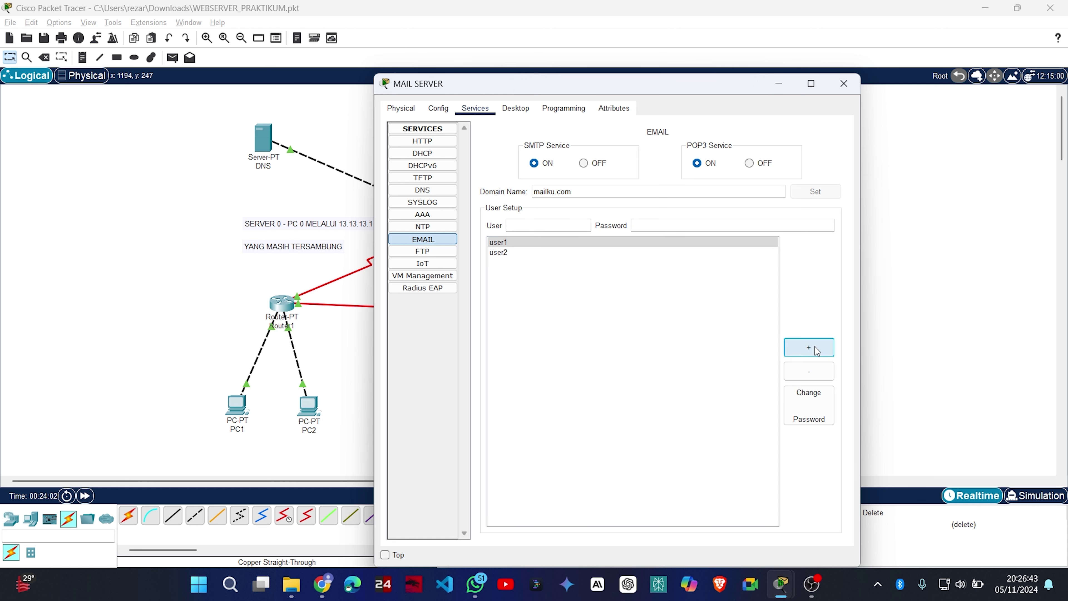
pyautogui.click(539, 222)
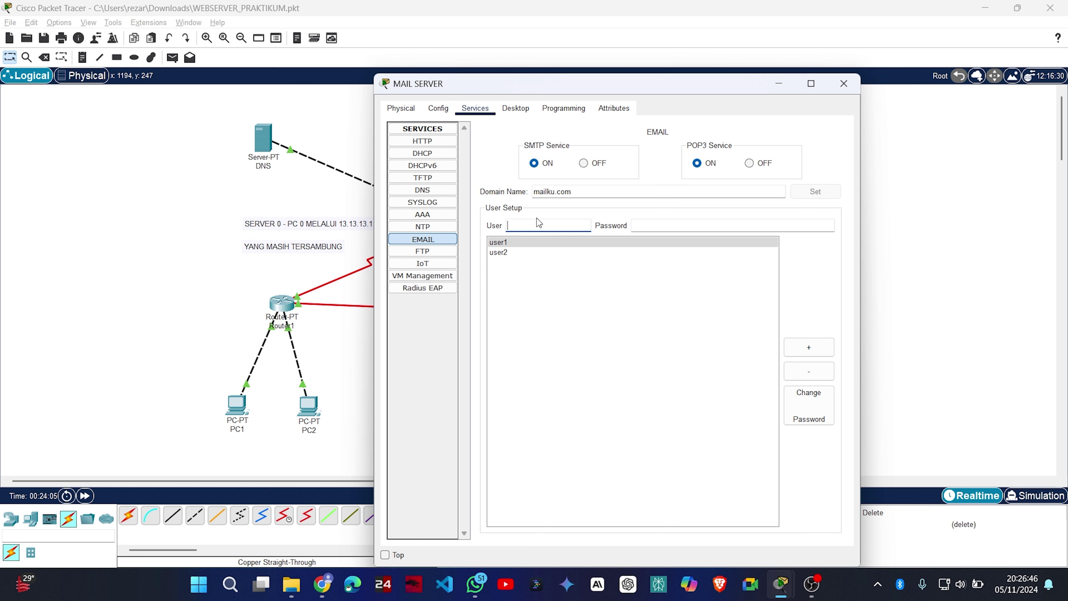
pyautogui.write('user3')
pyautogui.press('Tab')
pyautogui.write('coba')
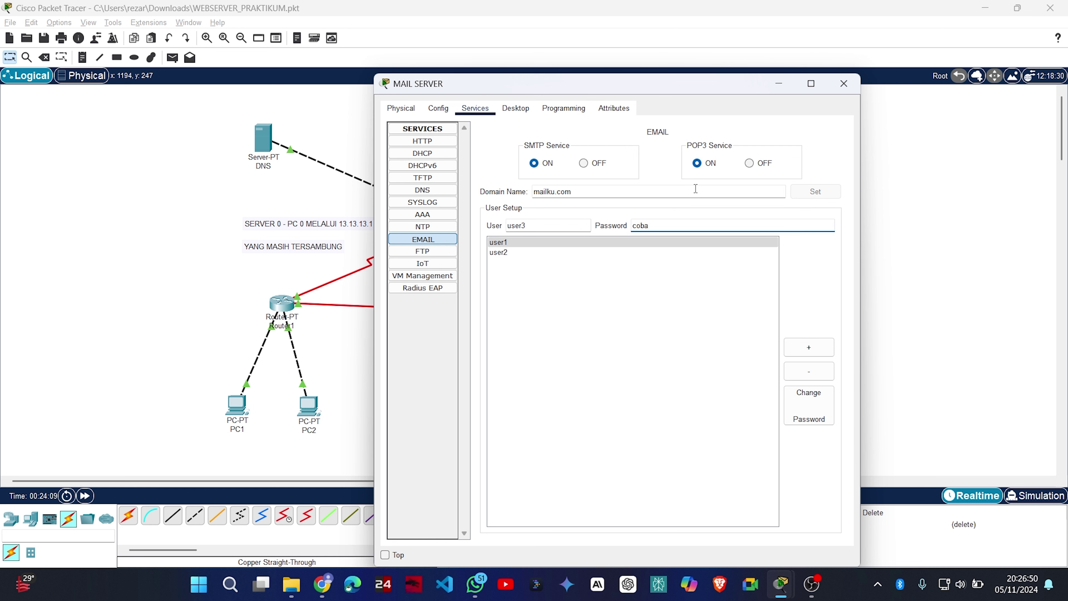
pyautogui.click(809, 347)
# Review the saved details of the three accounts in the user list.
pyautogui.click(503, 262)
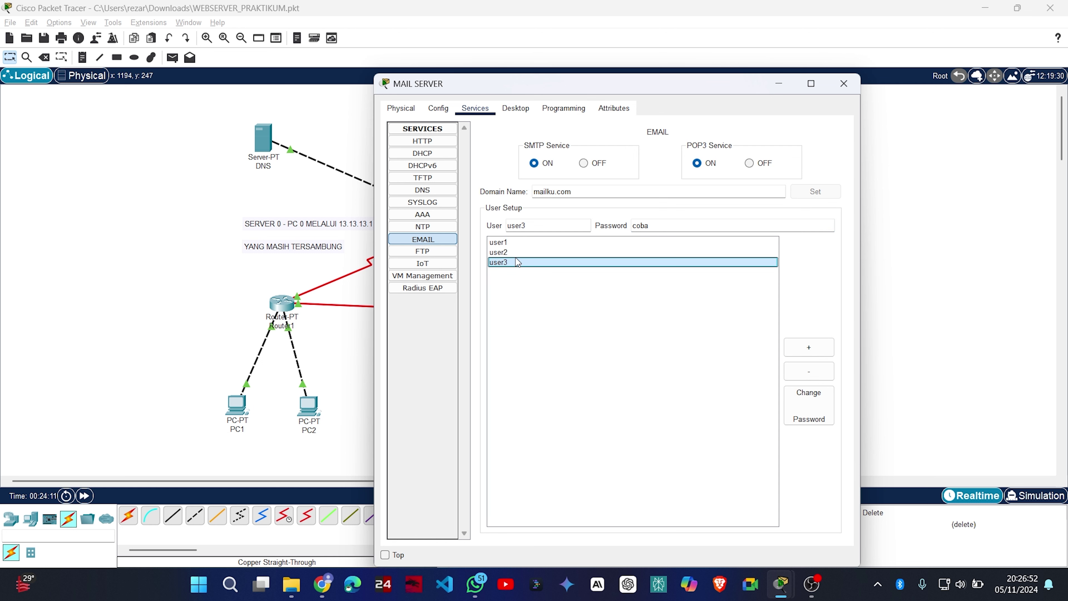
pyautogui.click(522, 252)
pyautogui.click(533, 242)
pyautogui.click(546, 252)
pyautogui.click(543, 259)
pyautogui.click(564, 254)
pyautogui.click(562, 245)
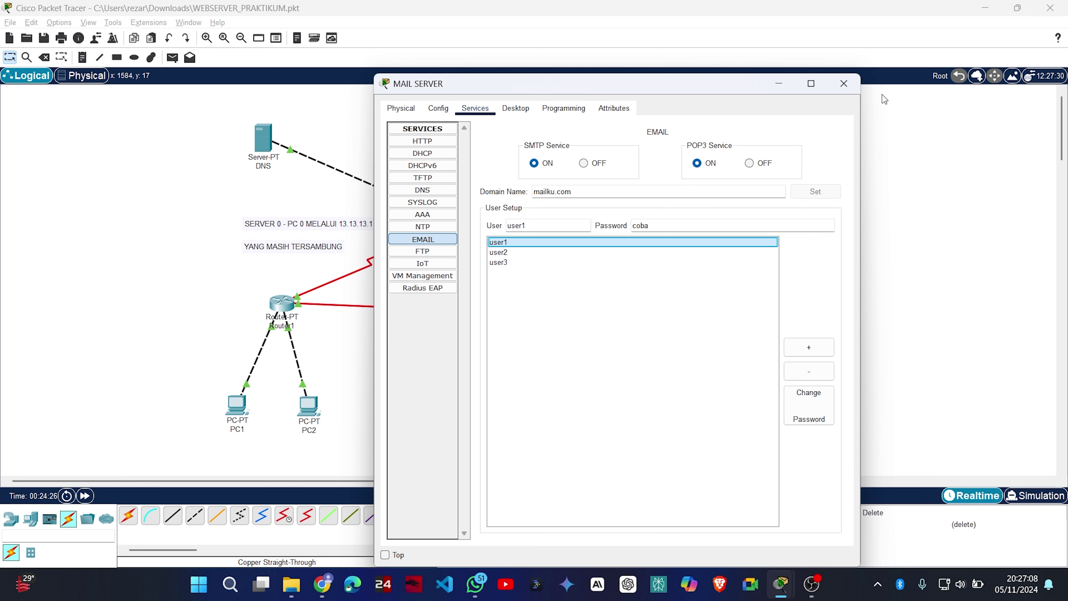
pyautogui.click(848, 87)
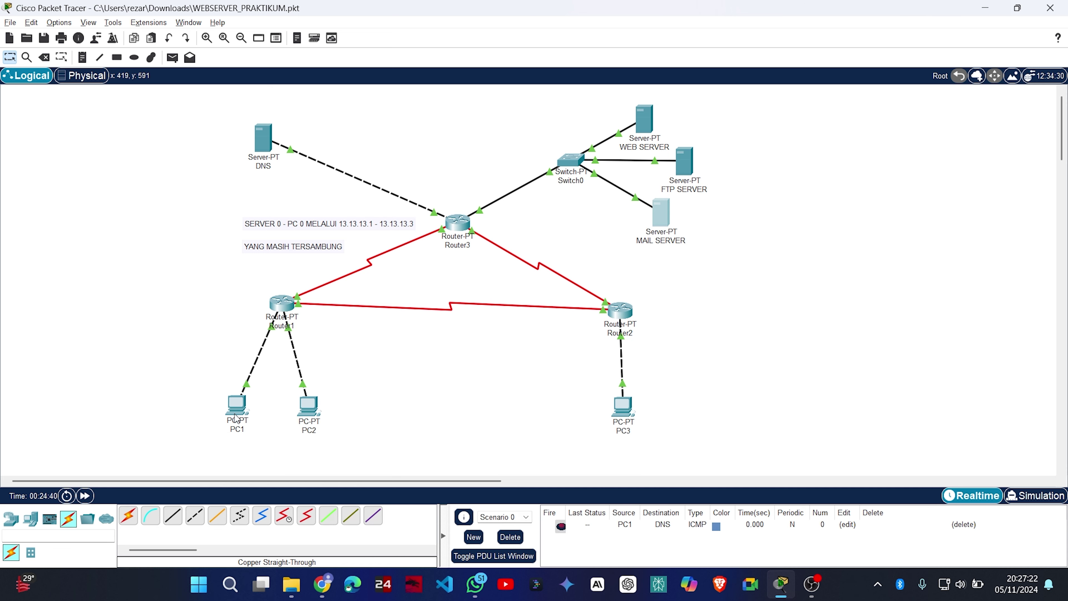
pyautogui.click(243, 402)
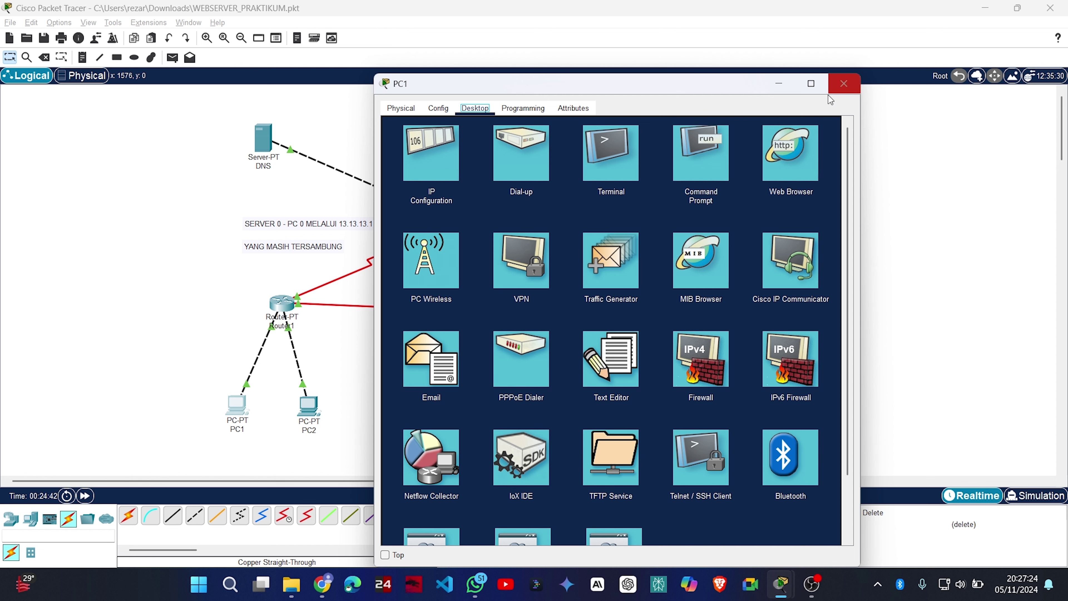
pyautogui.click(452, 349)
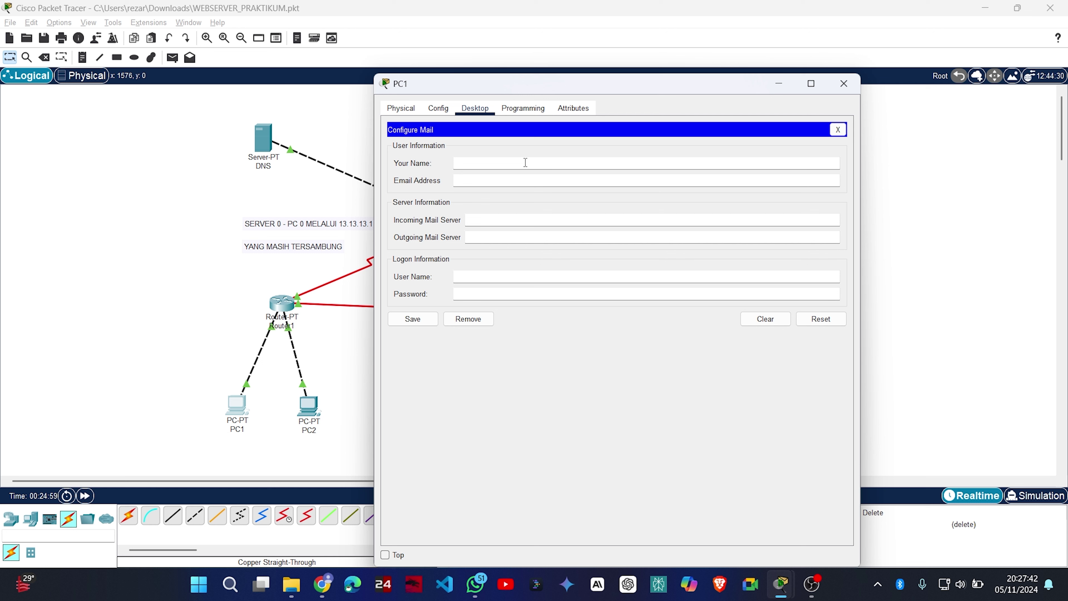
pyautogui.write('user1')
pyautogui.press('Tab')
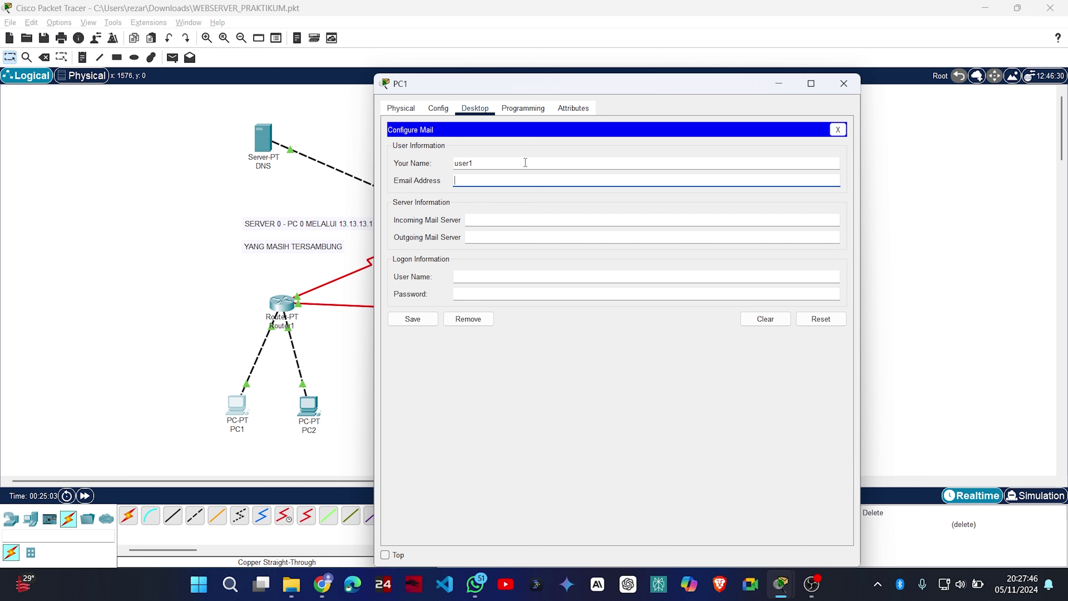
pyautogui.write('user1@mailku.com')
pyautogui.press('Tab')
pyautogui.write('mailk')
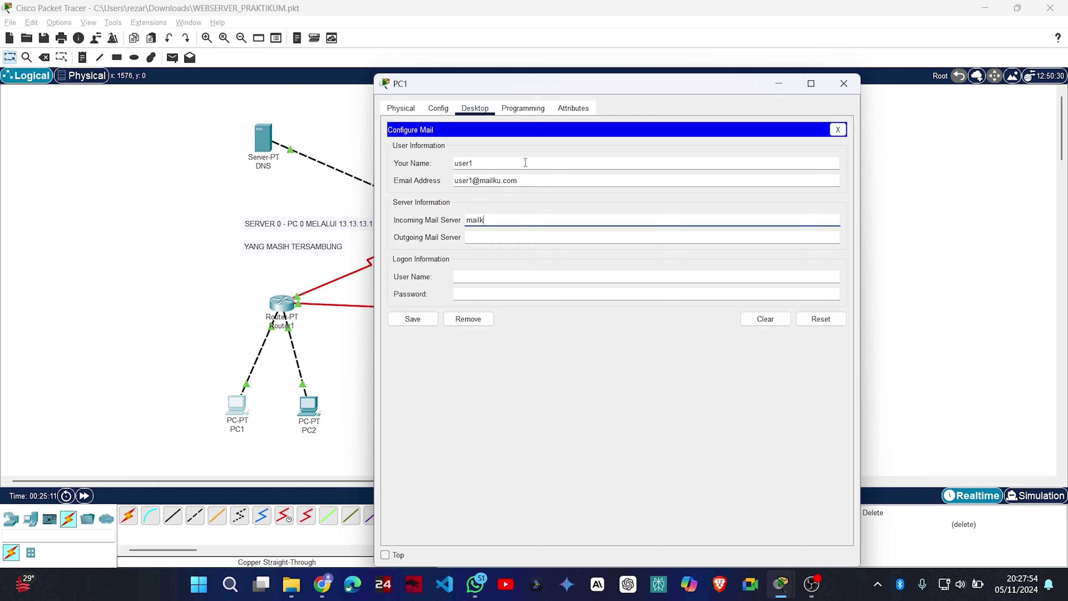
pyautogui.write('u.com')
pyautogui.press('Tab')
pyautogui.write('ma')
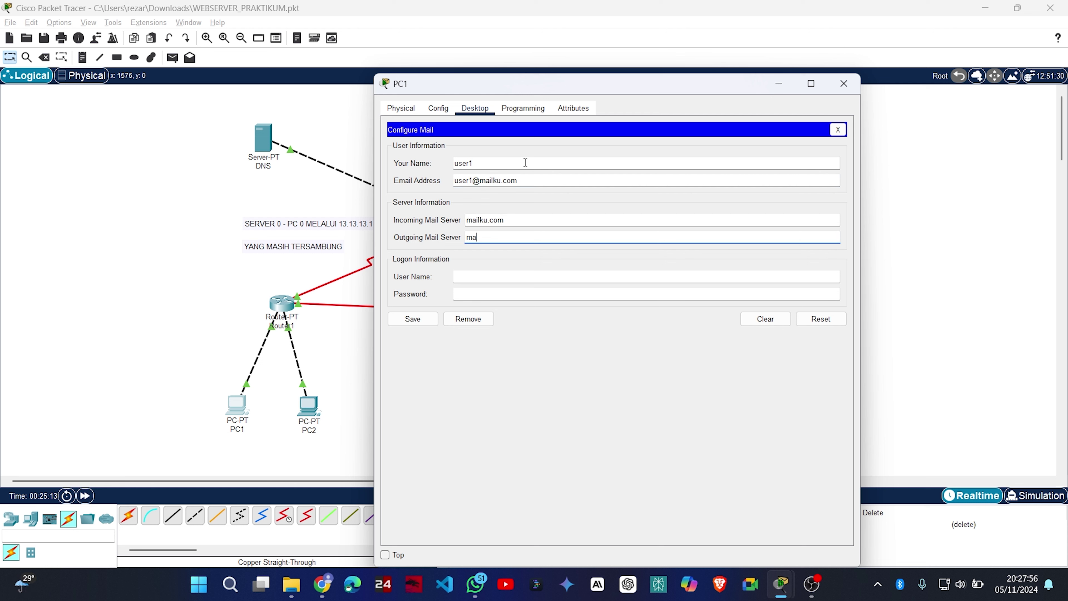
pyautogui.write('ilku.com')
# Set logon user1 with its password, save PC1's mail settings and close PC1.
pyautogui.press('Tab')
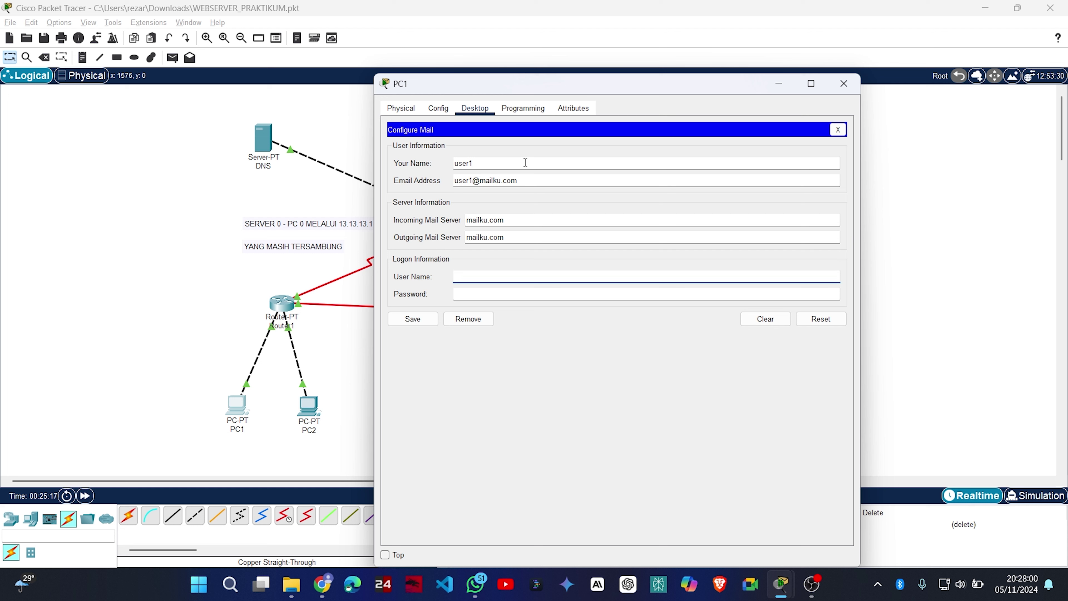
pyautogui.write('user1')
pyautogui.press('Tab')
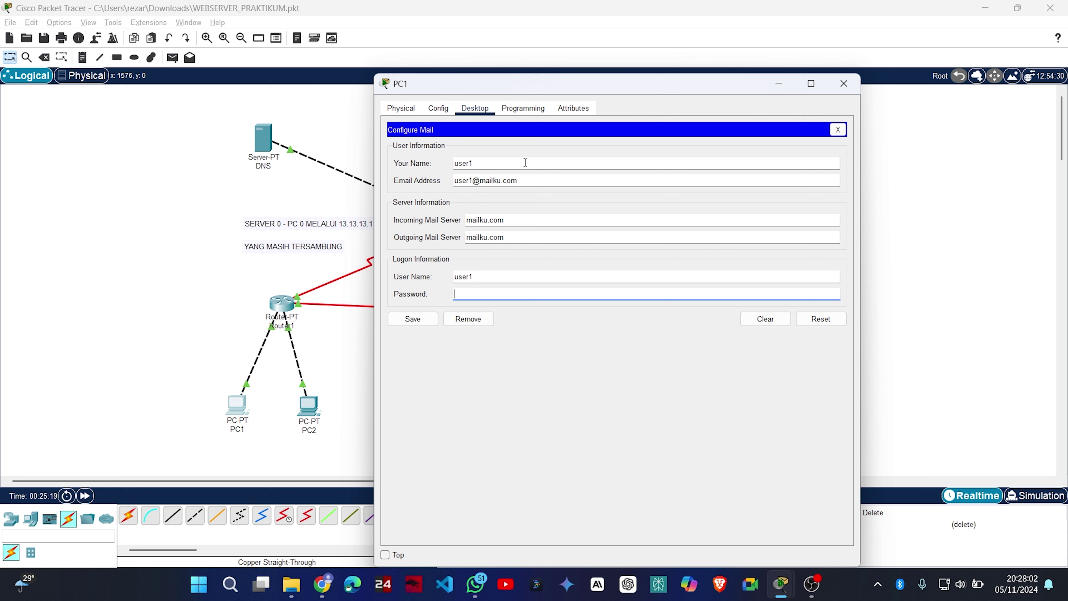
pyautogui.write('1234')
pyautogui.click(412, 318)
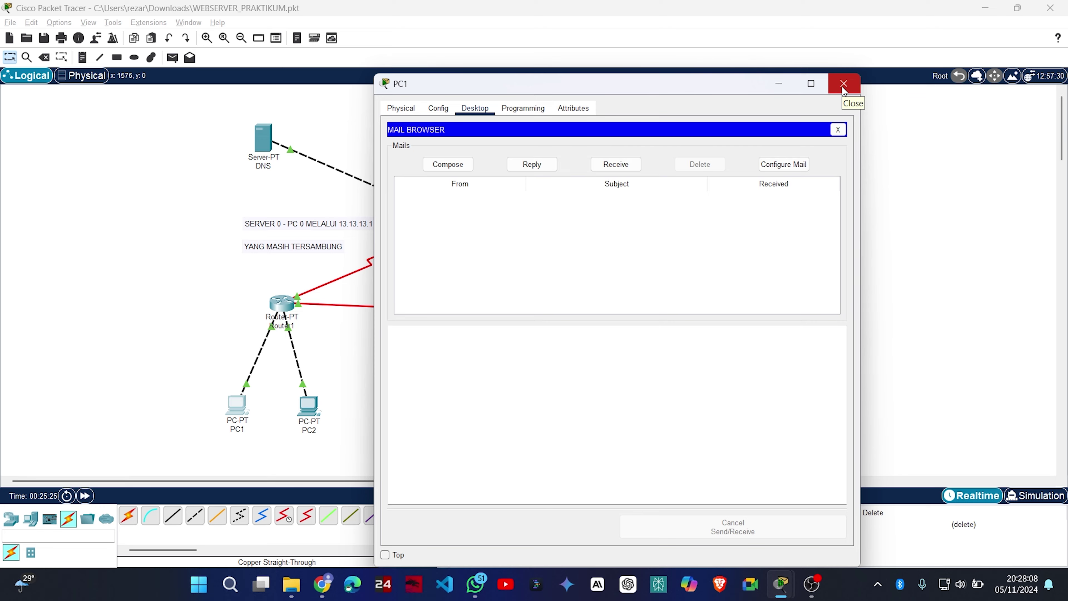
pyautogui.click(844, 84)
pyautogui.click(309, 406)
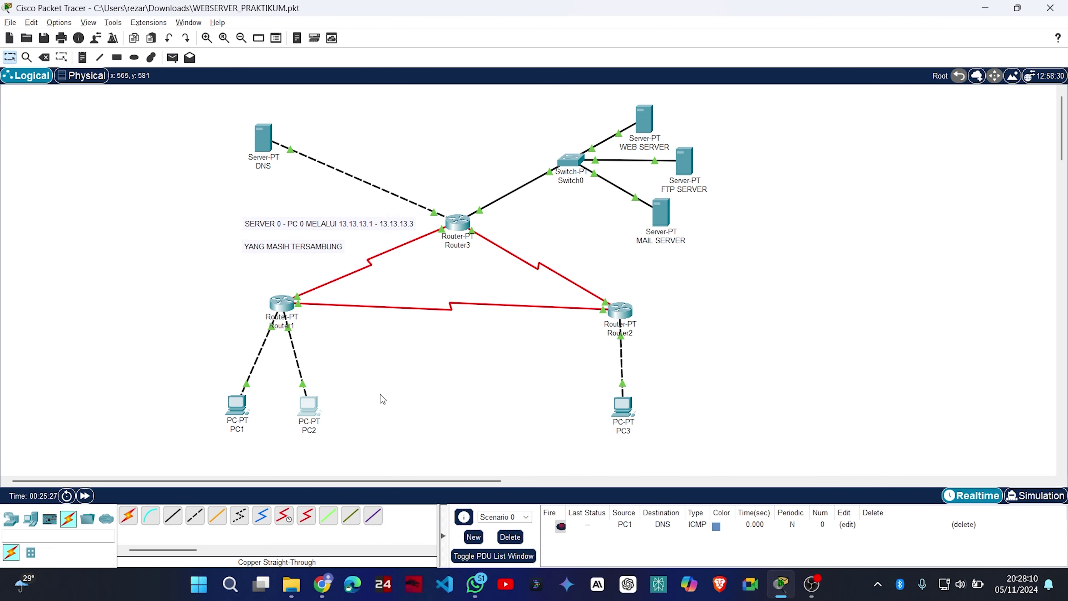
pyautogui.click(475, 108)
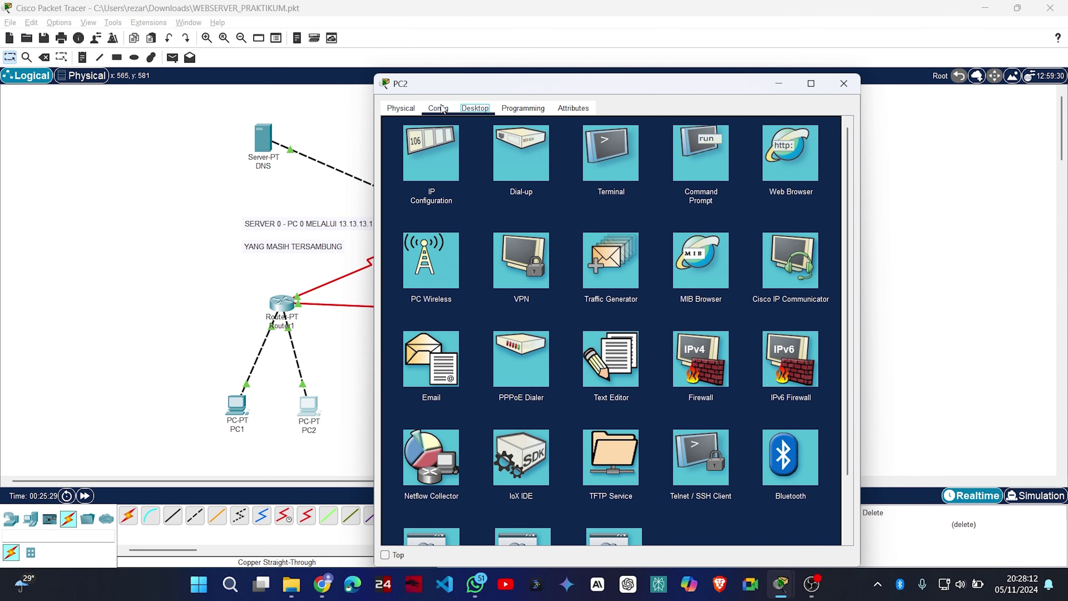
pyautogui.click(425, 370)
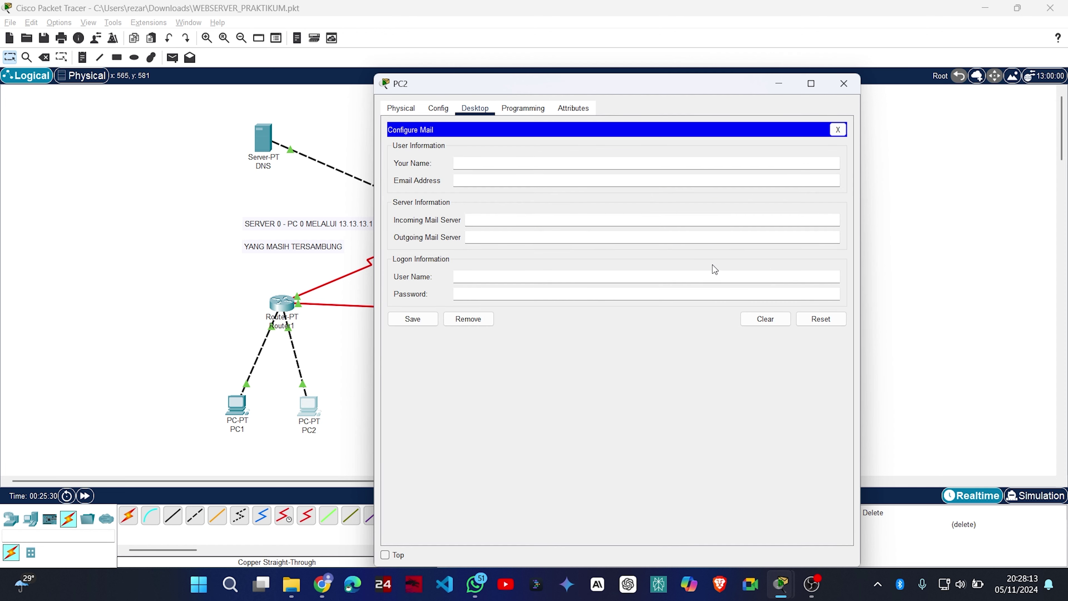
pyautogui.click(478, 163)
pyautogui.write('user2')
pyautogui.press('Tab')
pyautogui.write(',')
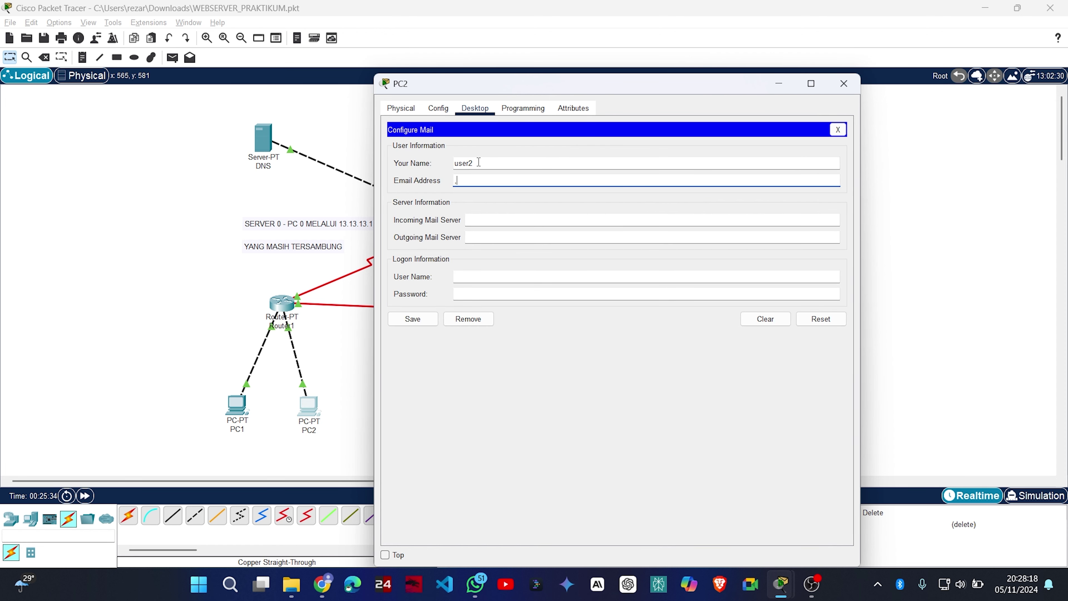
pyautogui.write('user2@mailku.com')
pyautogui.press('Tab')
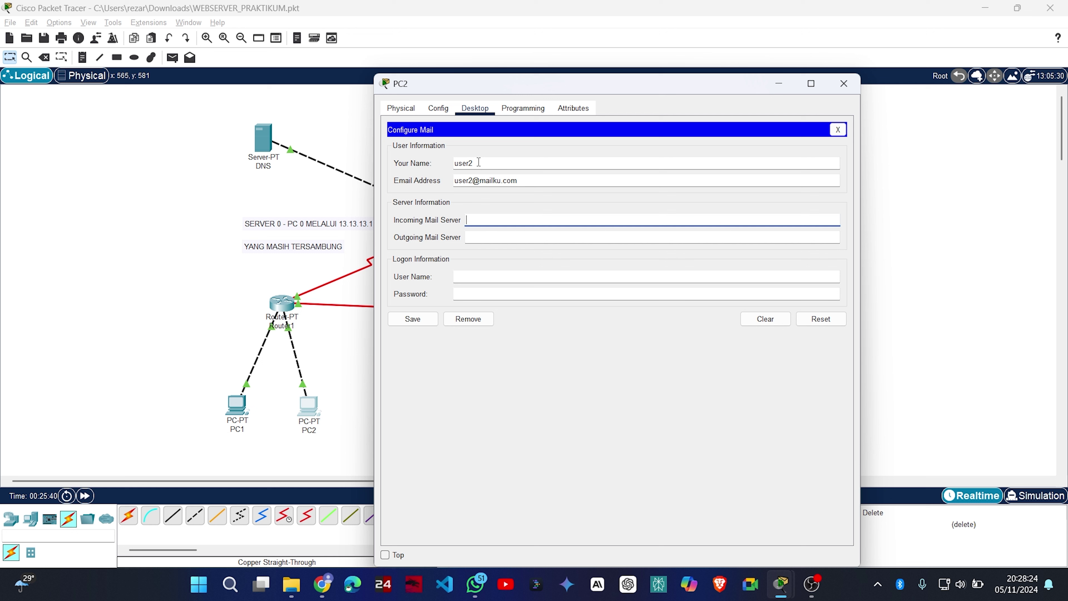
# Set mailku.com as mail server and logon user2, save, and close PC2.
pyautogui.write('mailku.com')
pyautogui.press('Tab')
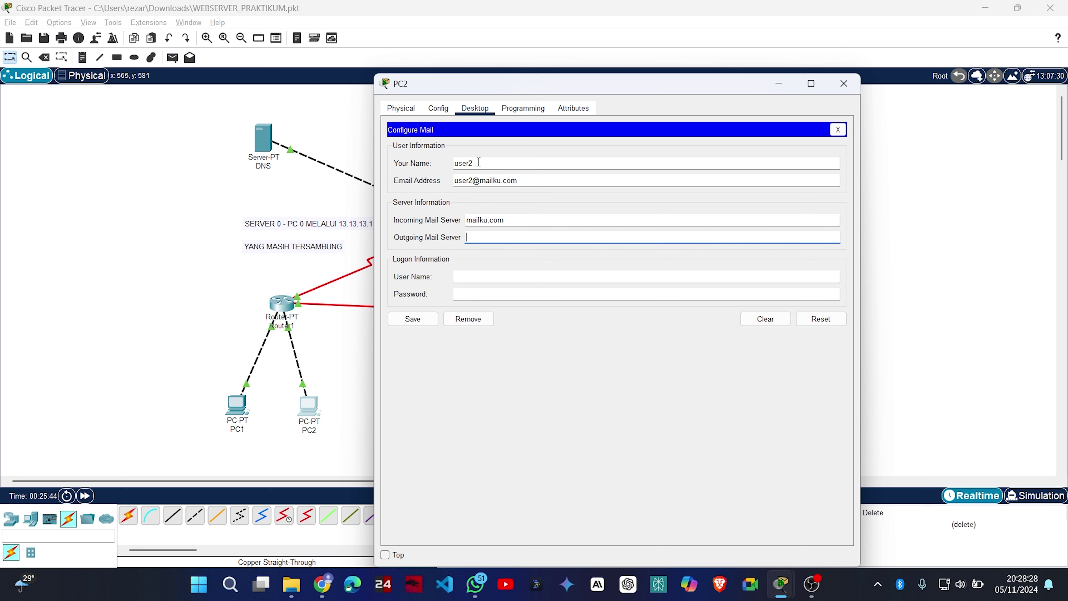
pyautogui.write('mailku.com')
pyautogui.press('Tab')
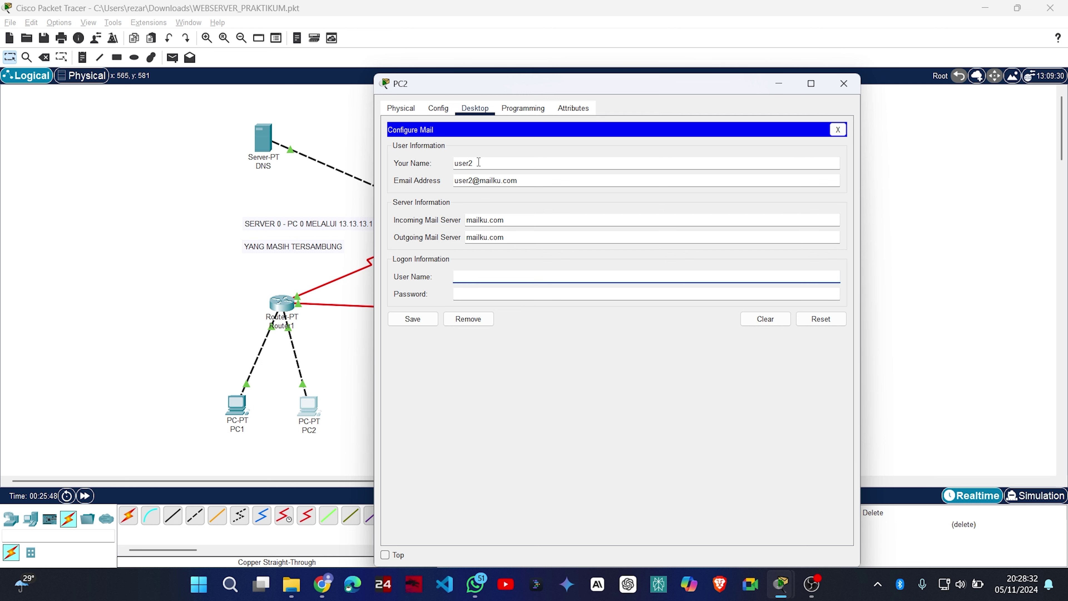
pyautogui.write('user2')
pyautogui.press('Tab')
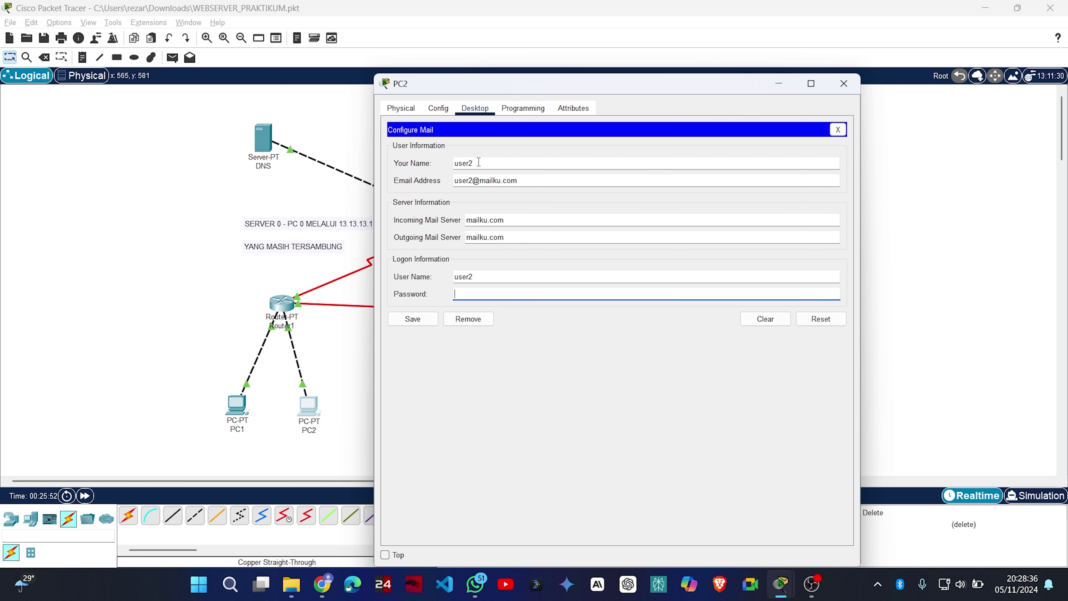
pyautogui.write('user2')
pyautogui.click(433, 320)
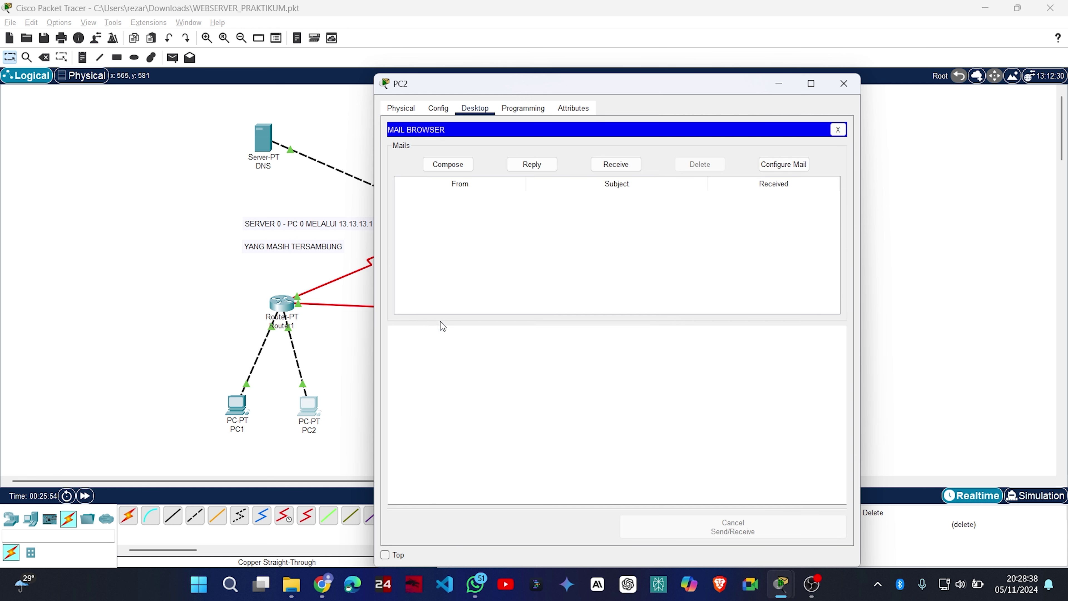
pyautogui.click(844, 84)
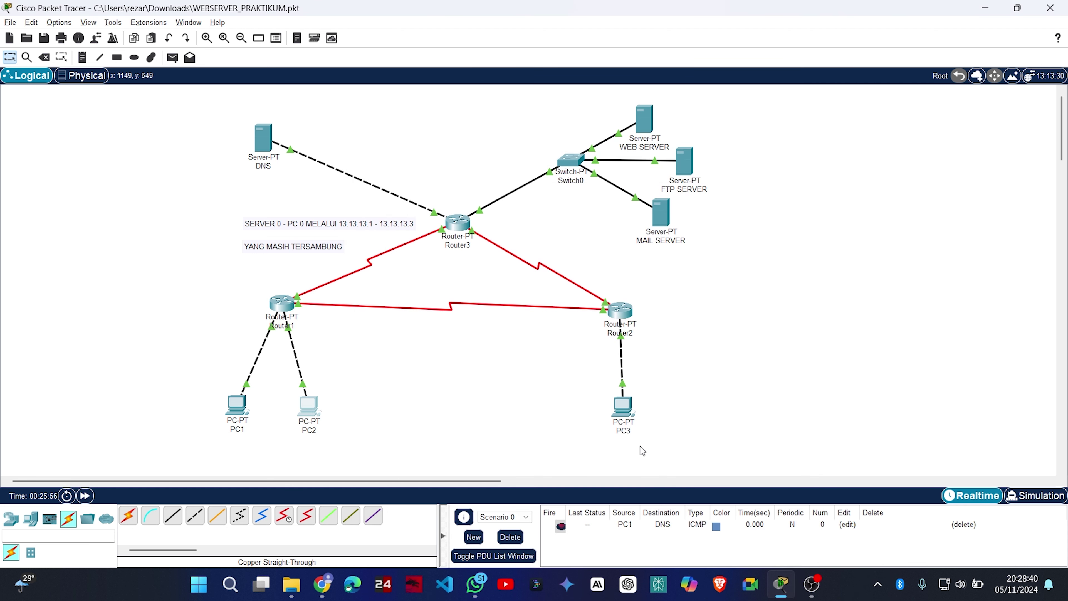
pyautogui.click(623, 418)
pyautogui.click(438, 108)
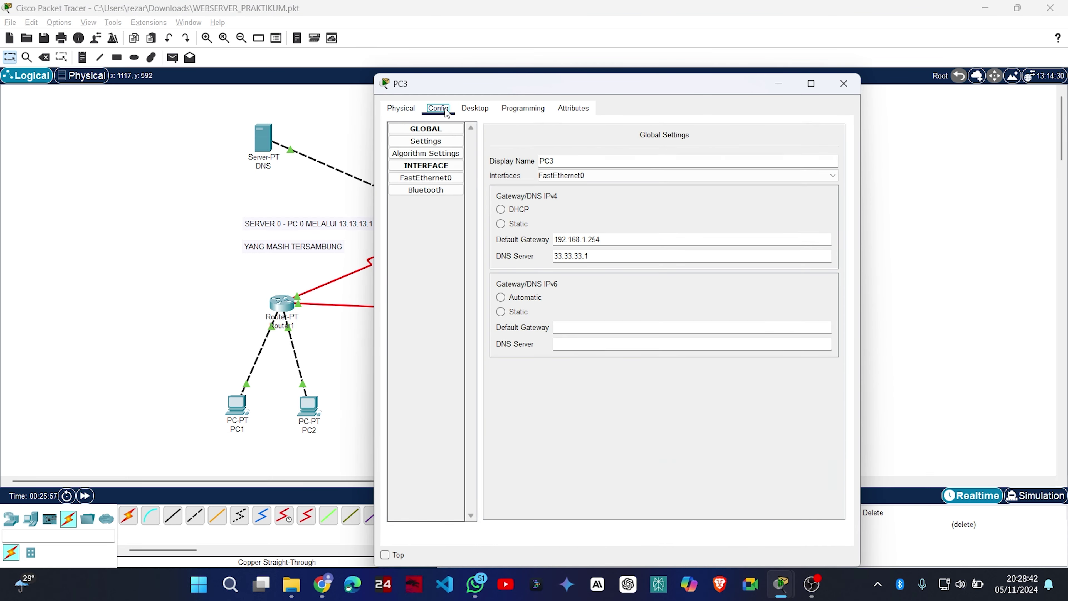
pyautogui.click(472, 109)
pyautogui.click(446, 378)
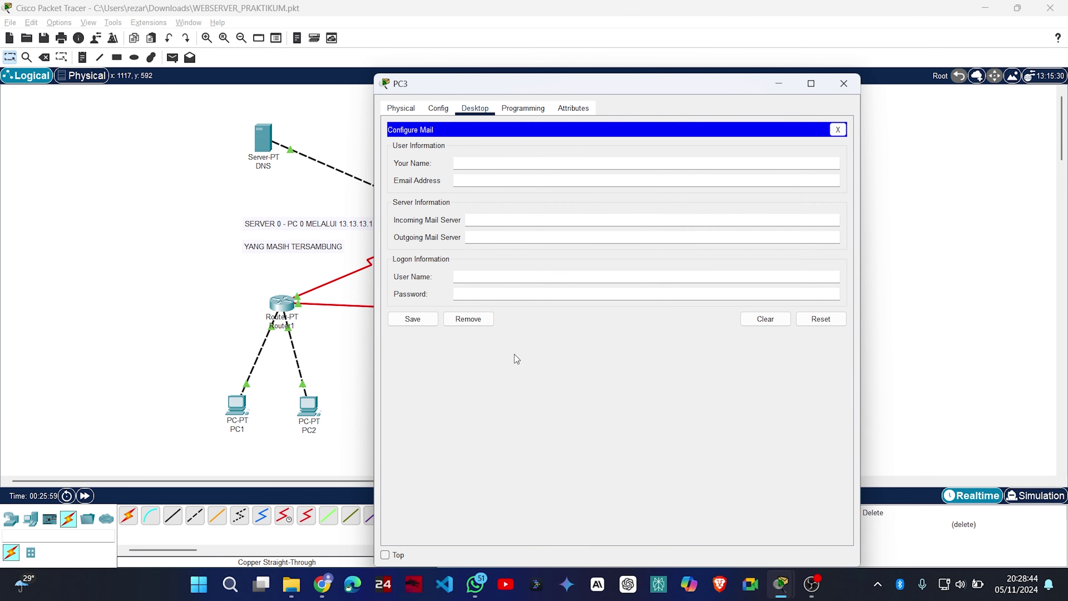
pyautogui.click(489, 166)
pyautogui.write('user3@mailku.com')
pyautogui.press('Tab')
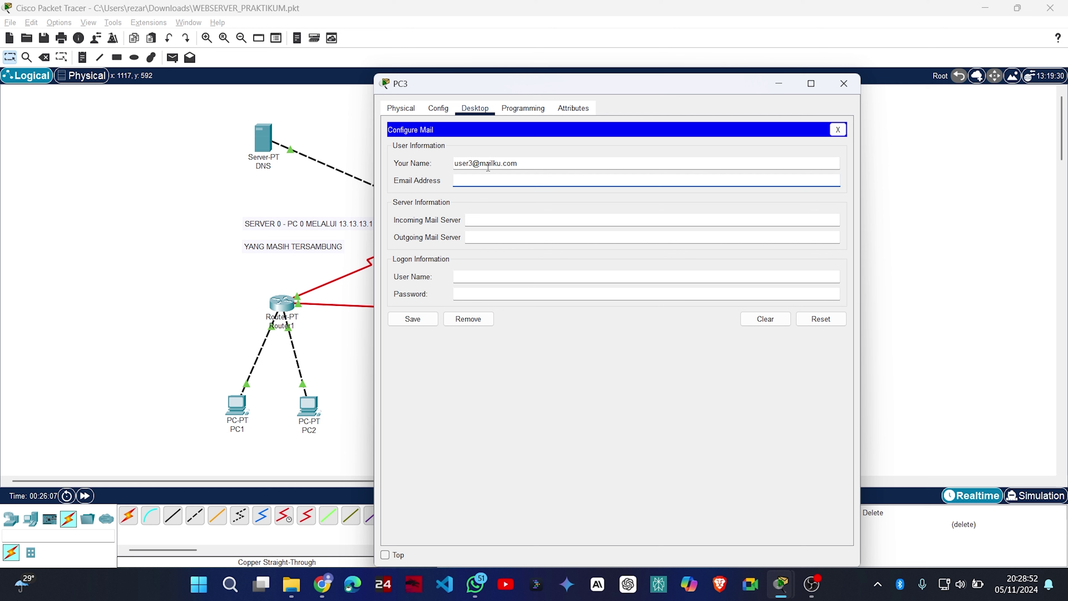
pyautogui.click(479, 164)
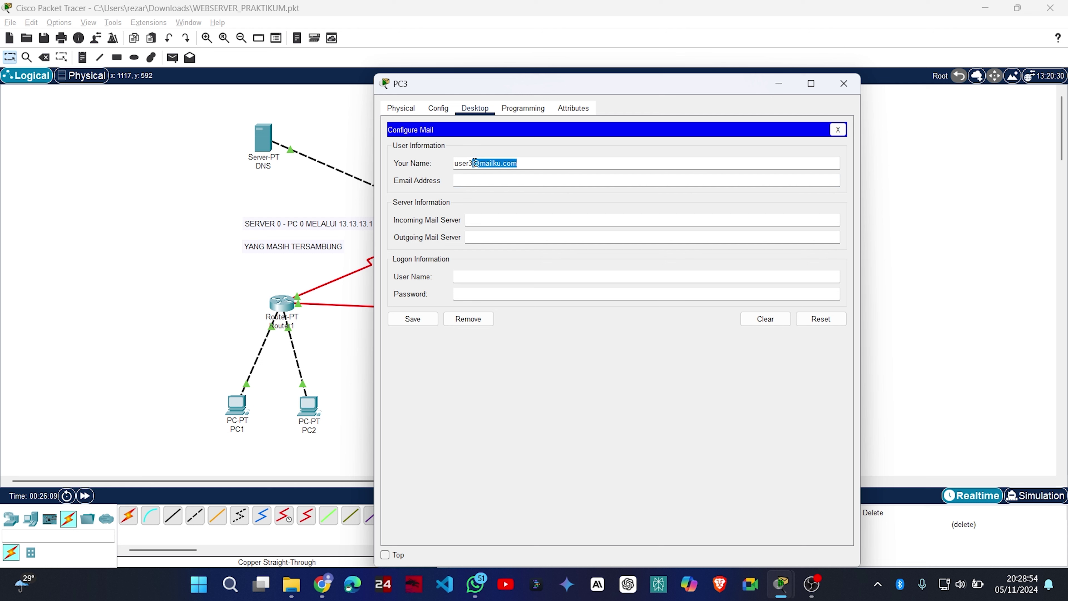
pyautogui.hotkey('ctrl', 'x')
pyautogui.press('Tab')
pyautogui.write('user')
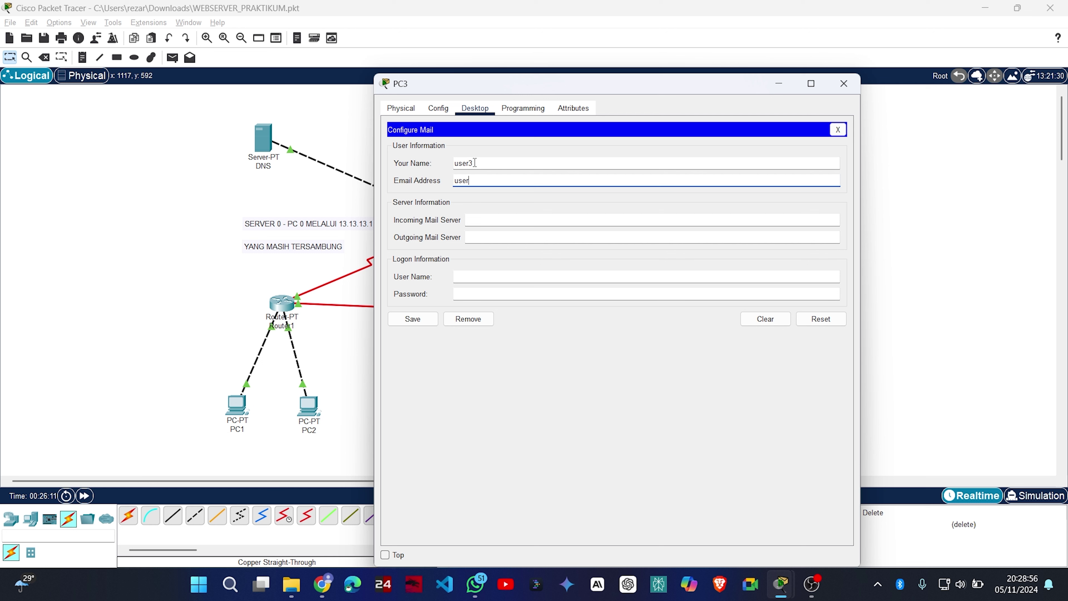
pyautogui.write('3@mailku.com')
# Set mailku.com incoming and outgoing servers, logon user3 with its password, save and close PC3.
pyautogui.press('Tab')
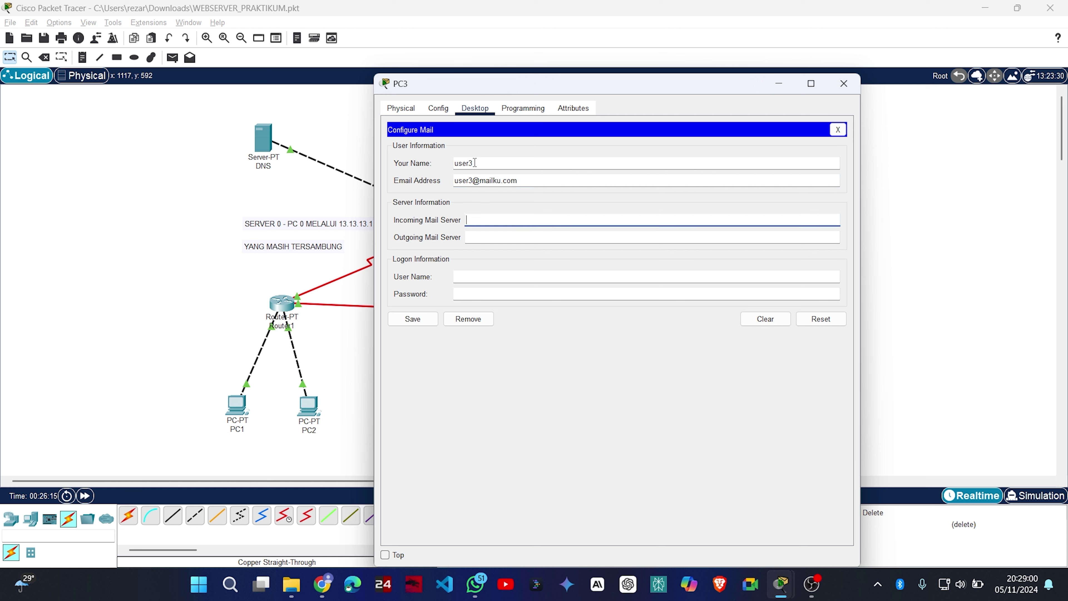
pyautogui.write('mailku.com')
pyautogui.press('Tab')
pyautogui.write('mailku.com')
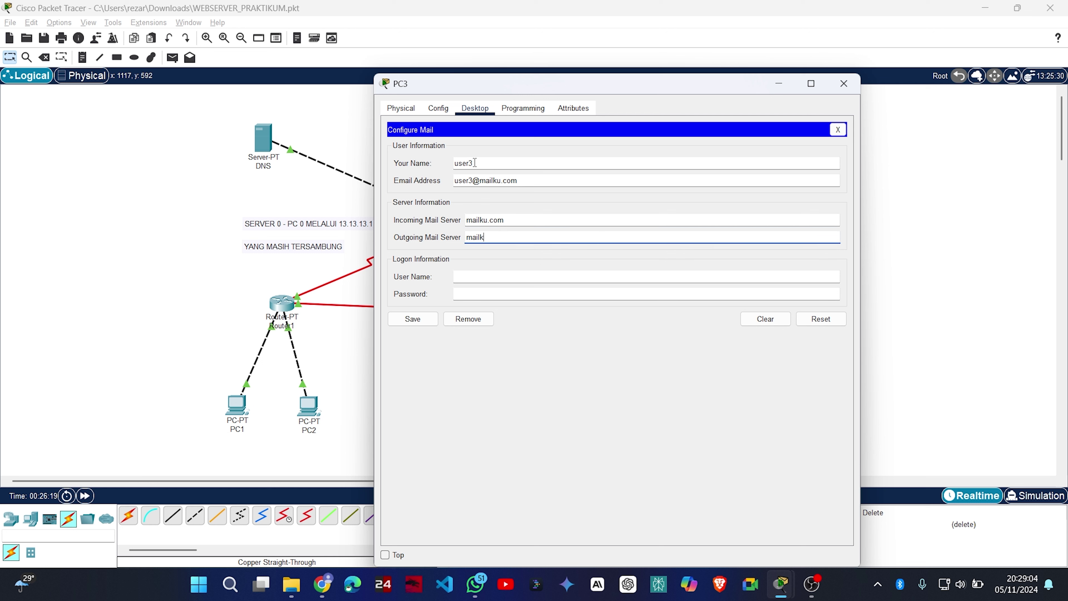
pyautogui.press('Tab')
pyautogui.write('user3')
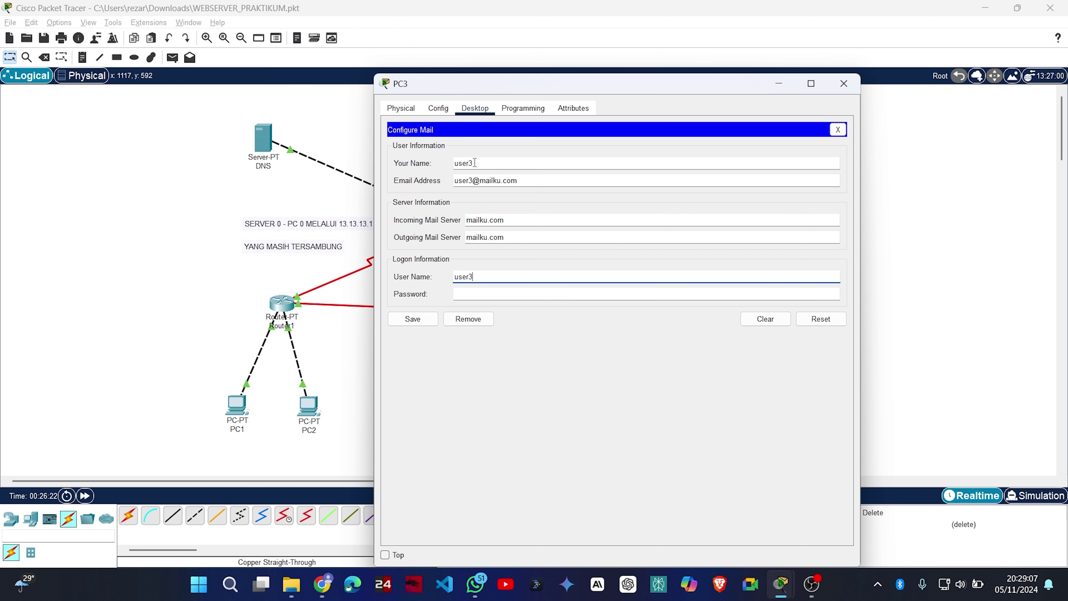
pyautogui.press('Tab')
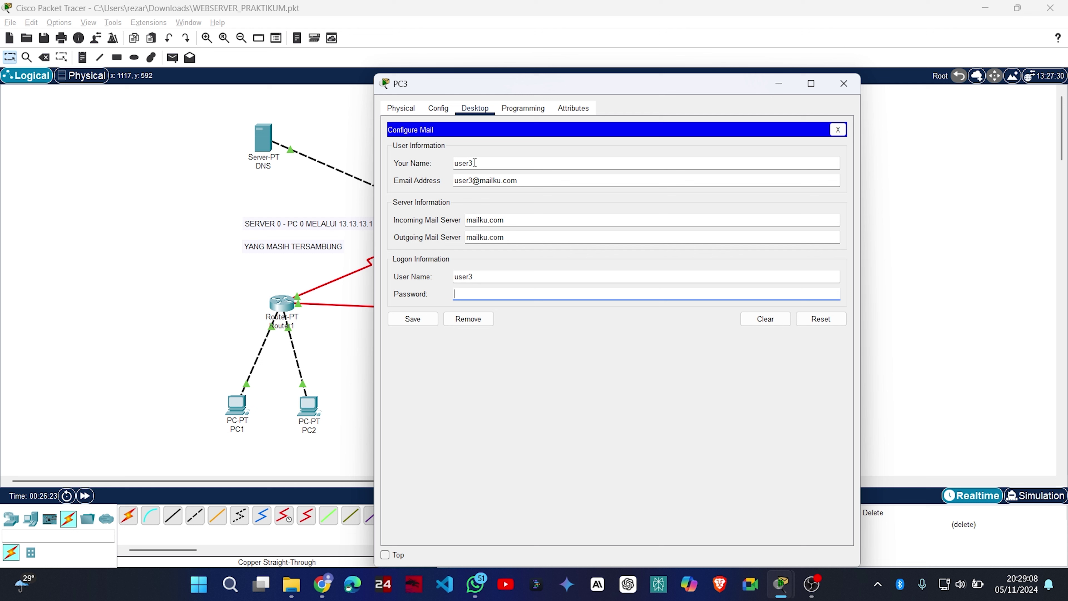
pyautogui.write('user3')
pyautogui.click(411, 319)
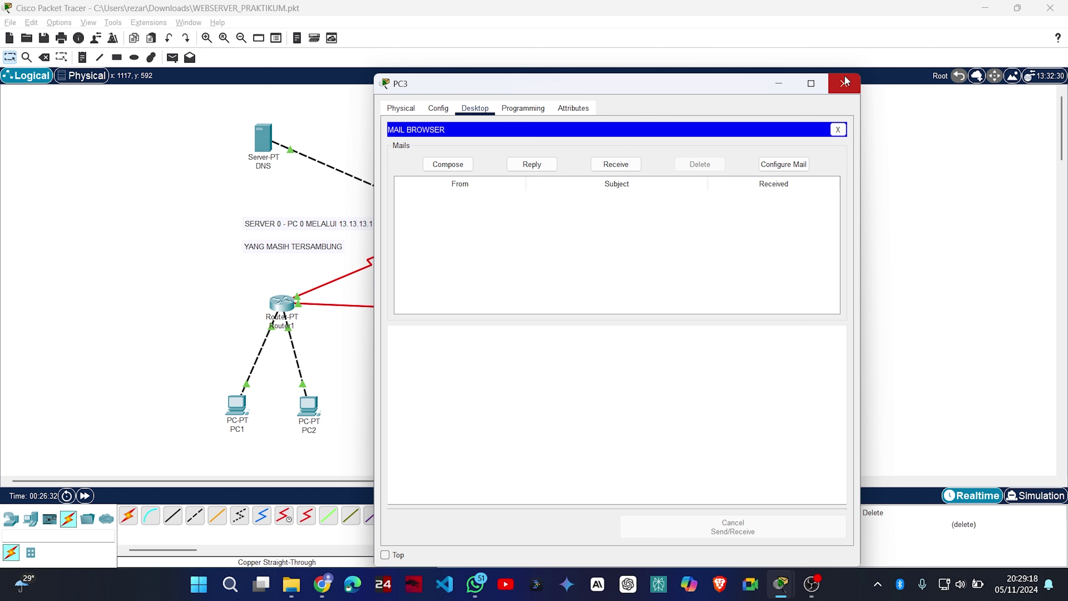
pyautogui.click(844, 83)
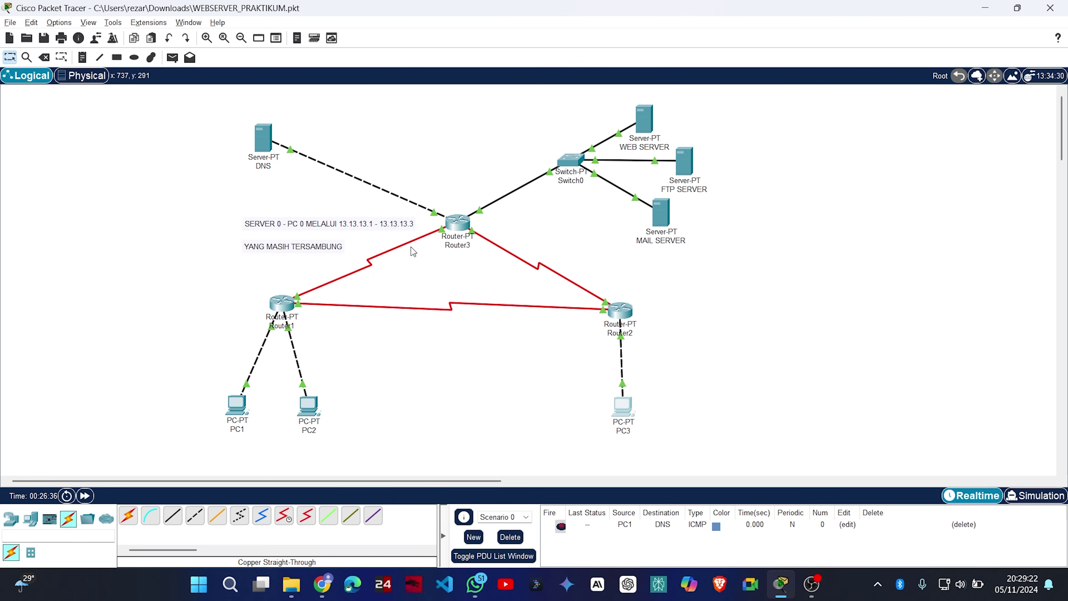
# Open PC1's Email application and start composing a new message.
pyautogui.click(237, 406)
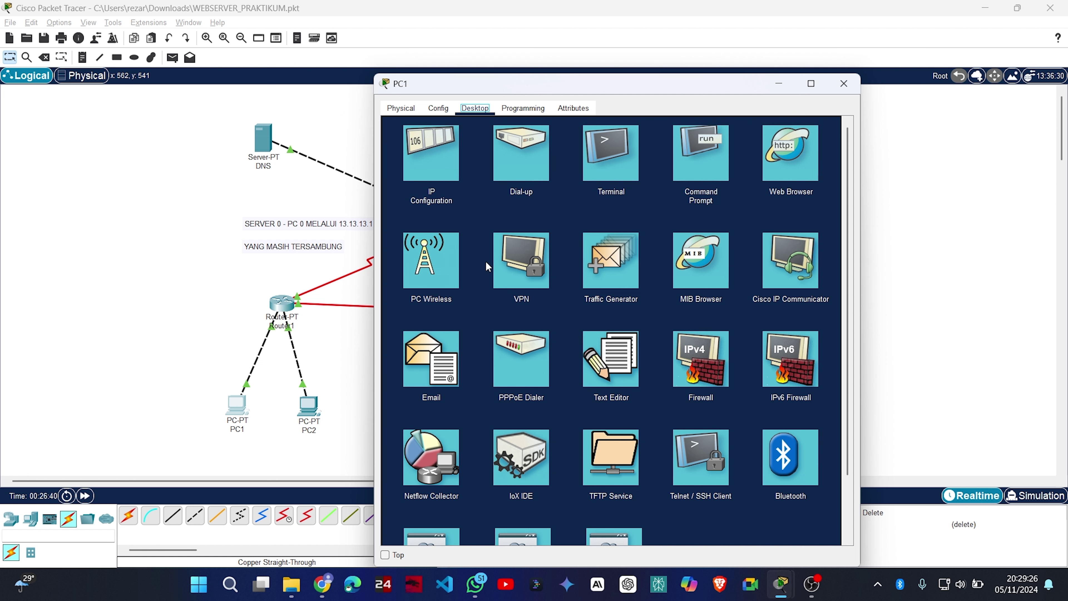
pyautogui.click(443, 376)
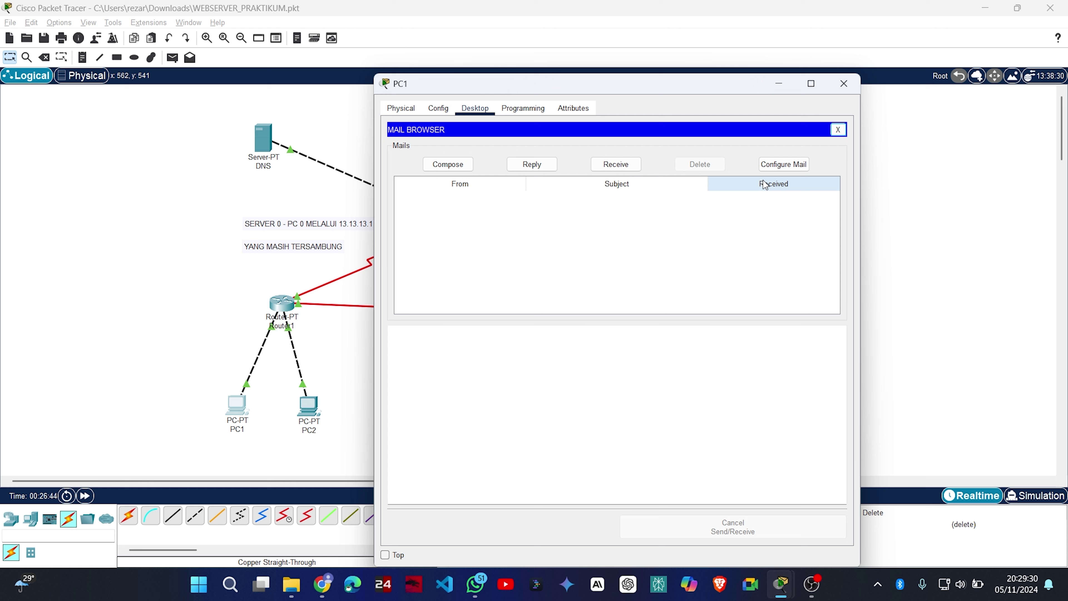
pyautogui.click(450, 168)
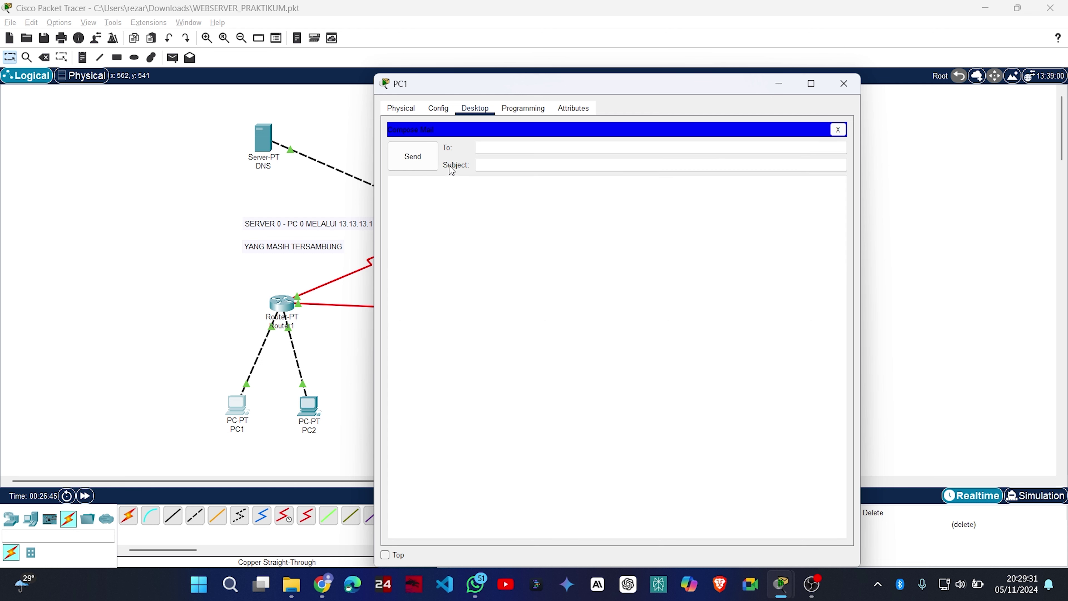
# Address the mail to user3 with subject 'pesan'.
pyautogui.click(522, 147)
pyautogui.write('user3')
pyautogui.press('Tab')
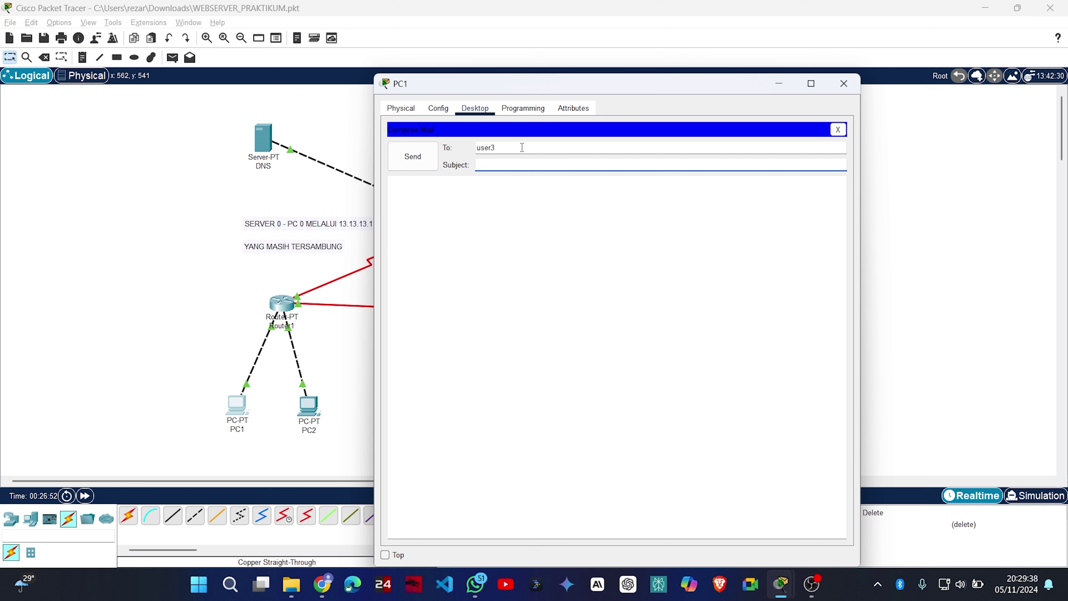
pyautogui.write('test')
pyautogui.press('BackSpace')
pyautogui.press('BackSpace')
pyautogui.press('BackSpace')
pyautogui.press('BackSpace')
pyautogui.write('pe')
pyautogui.press('BackSpace')
pyautogui.press('BackSpace')
pyautogui.write('pe')
pyautogui.press('BackSpace')
pyautogui.press('BackSpace')
pyautogui.write('pesan')
pyautogui.press('Tab')
# Write 'ini pesan dari user 1' as the body, send it, and close PC1.
pyautogui.write('ini p')
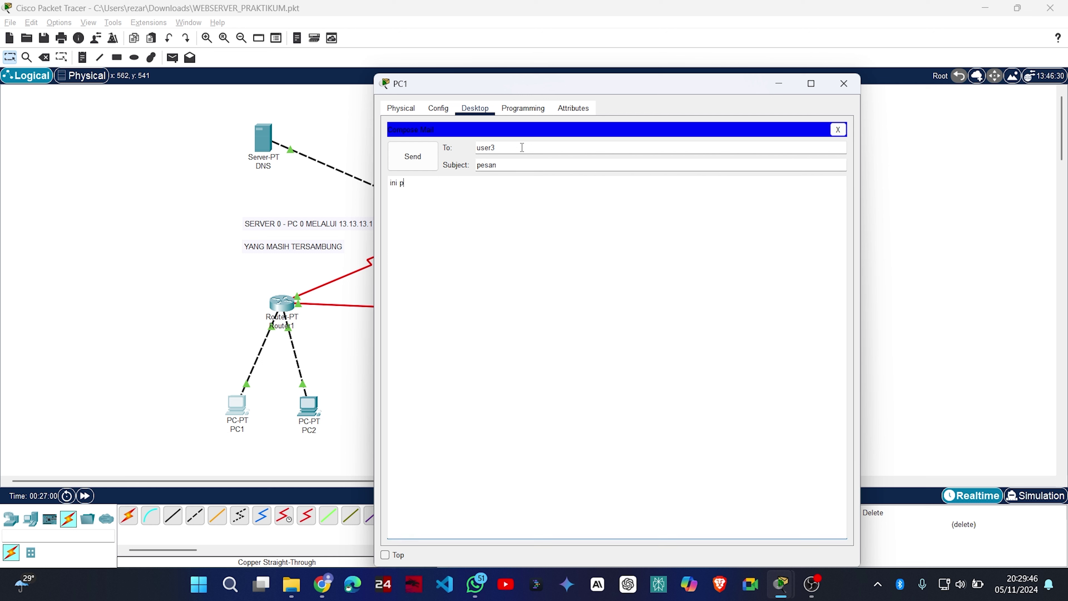
pyautogui.write('esan dari user 1')
pyautogui.click(419, 156)
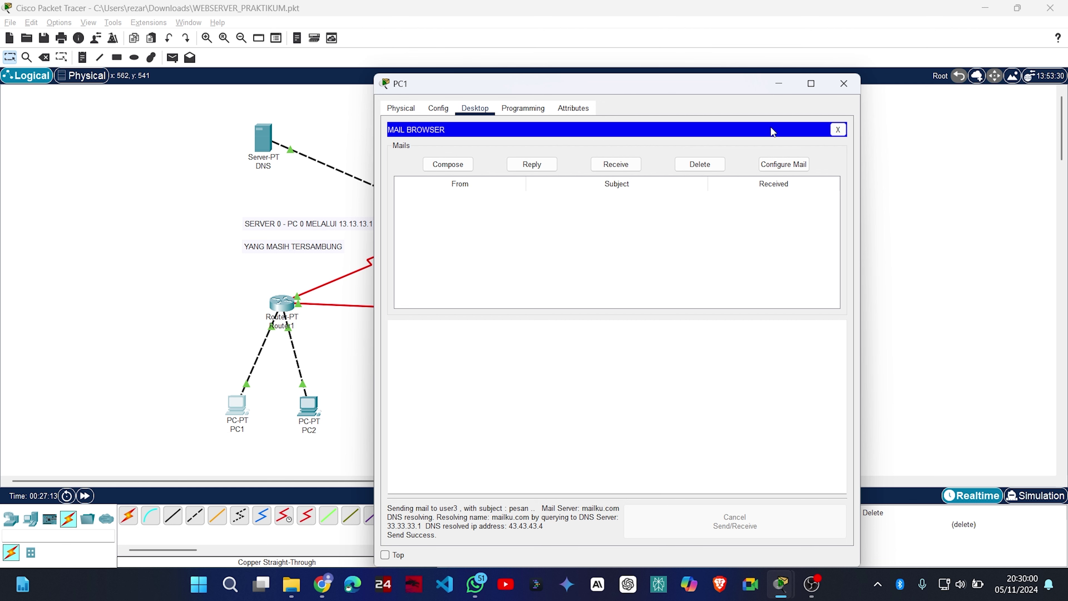
pyautogui.click(843, 83)
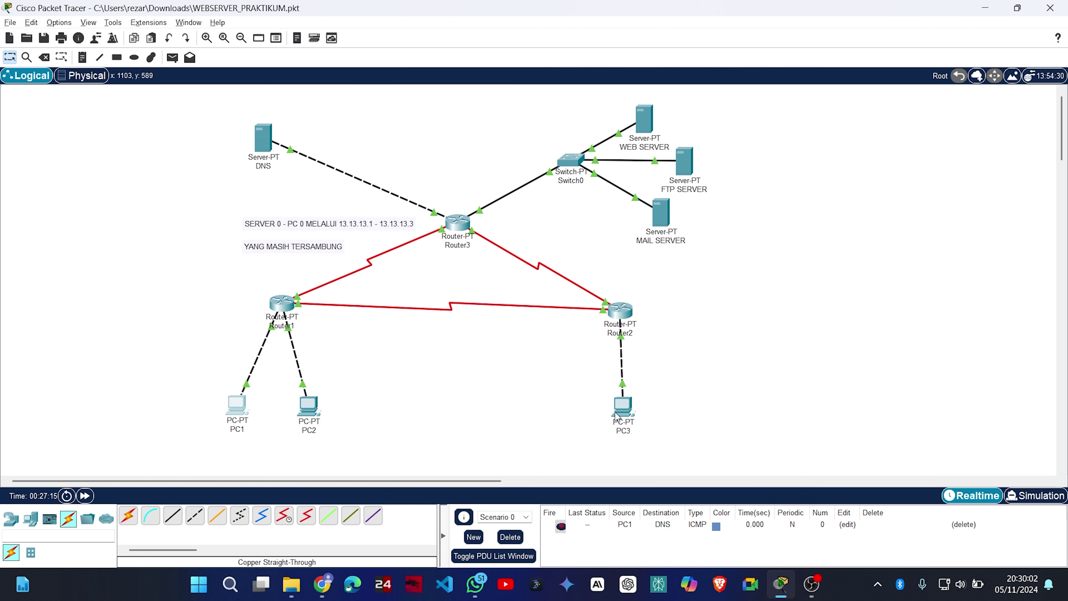
# Receive mail on PC3 twice, reopening PC3 in between; the inbox stays empty.
pyautogui.click(629, 408)
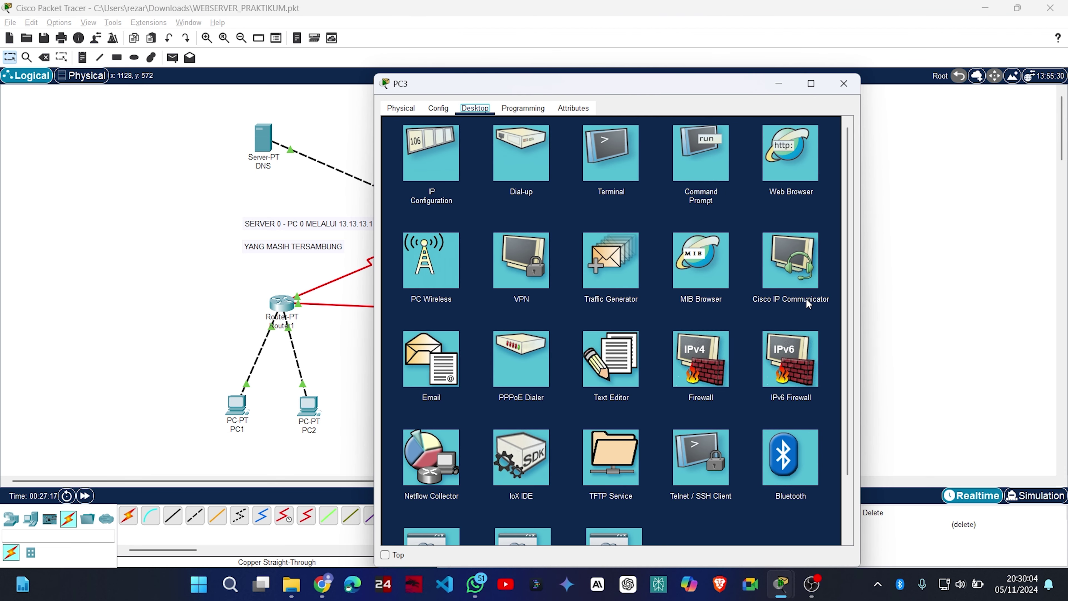
pyautogui.click(427, 358)
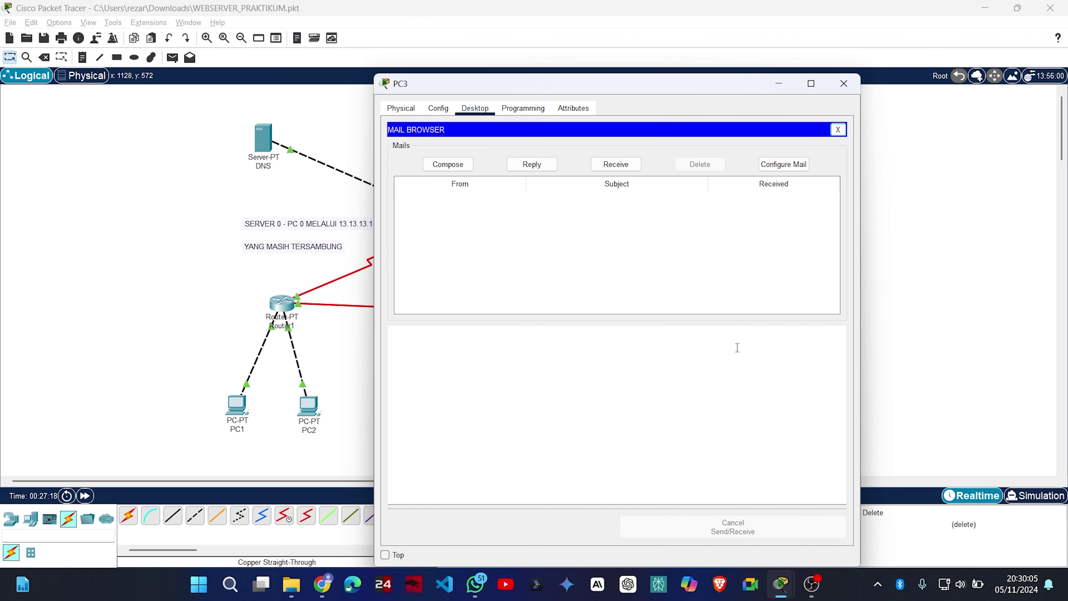
pyautogui.click(618, 166)
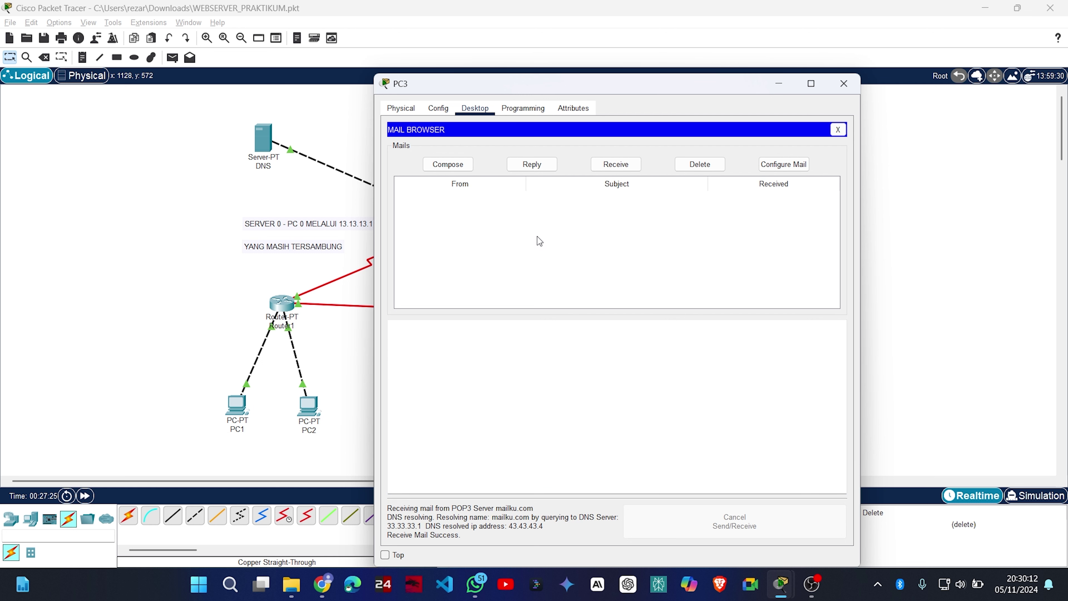
pyautogui.click(628, 163)
pyautogui.click(844, 84)
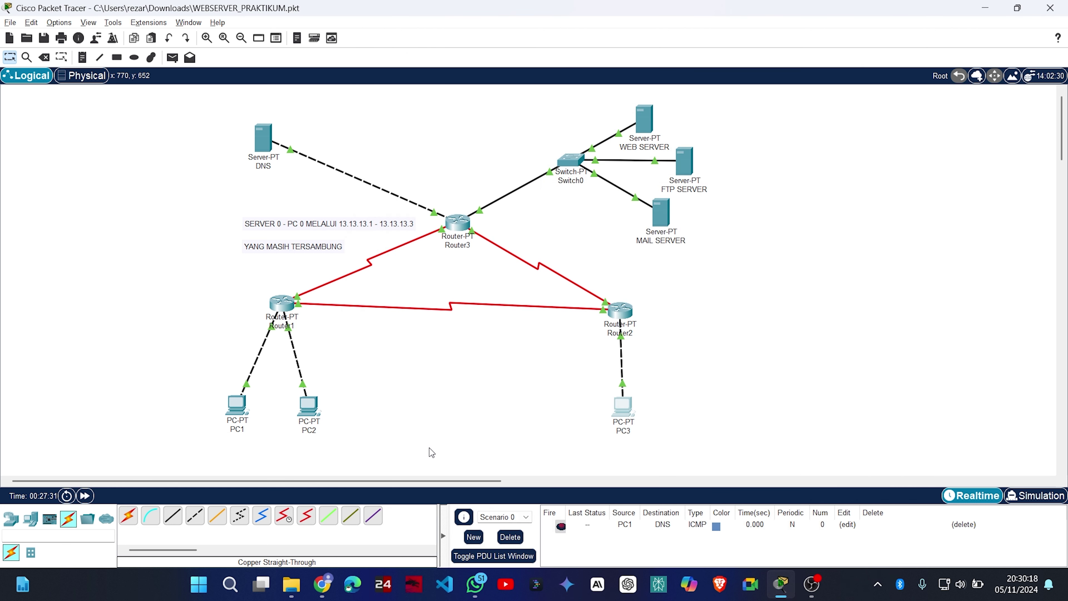
pyautogui.click(625, 404)
pyautogui.click(431, 358)
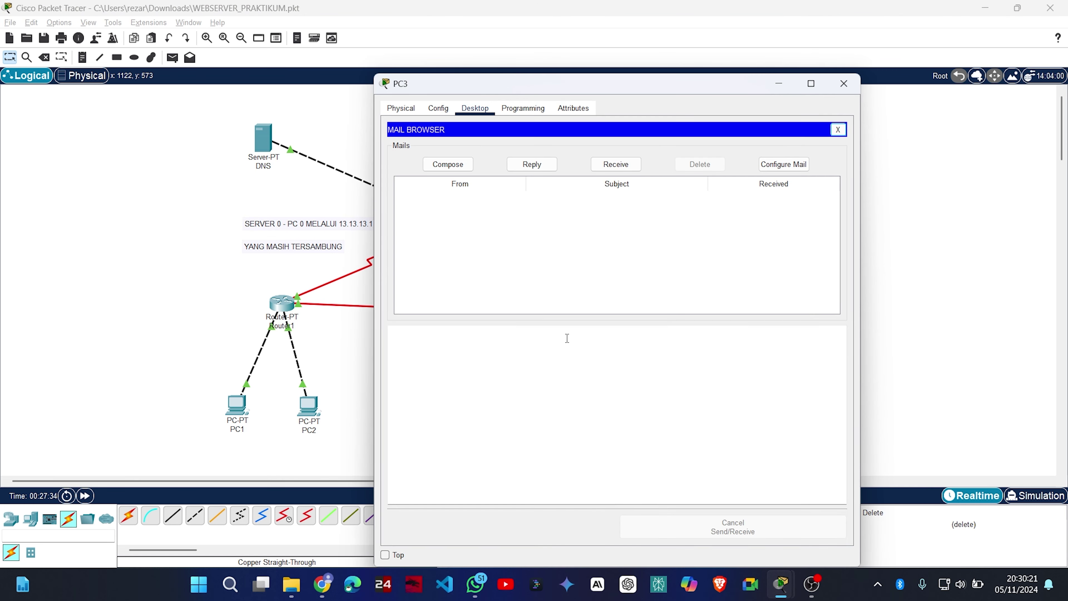
pyautogui.click(621, 167)
pyautogui.click(844, 85)
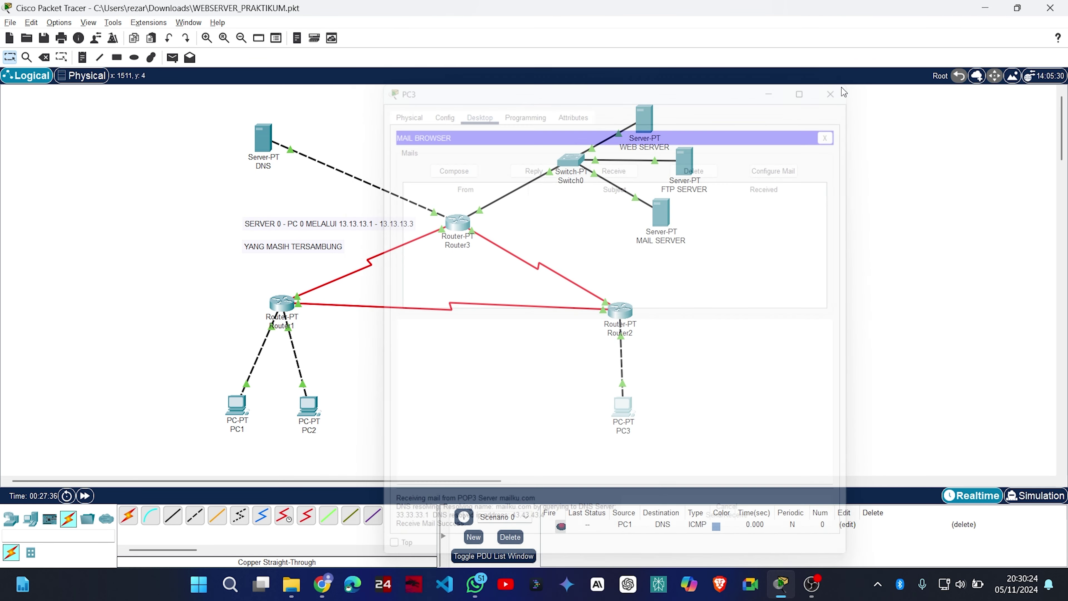
pyautogui.click(236, 404)
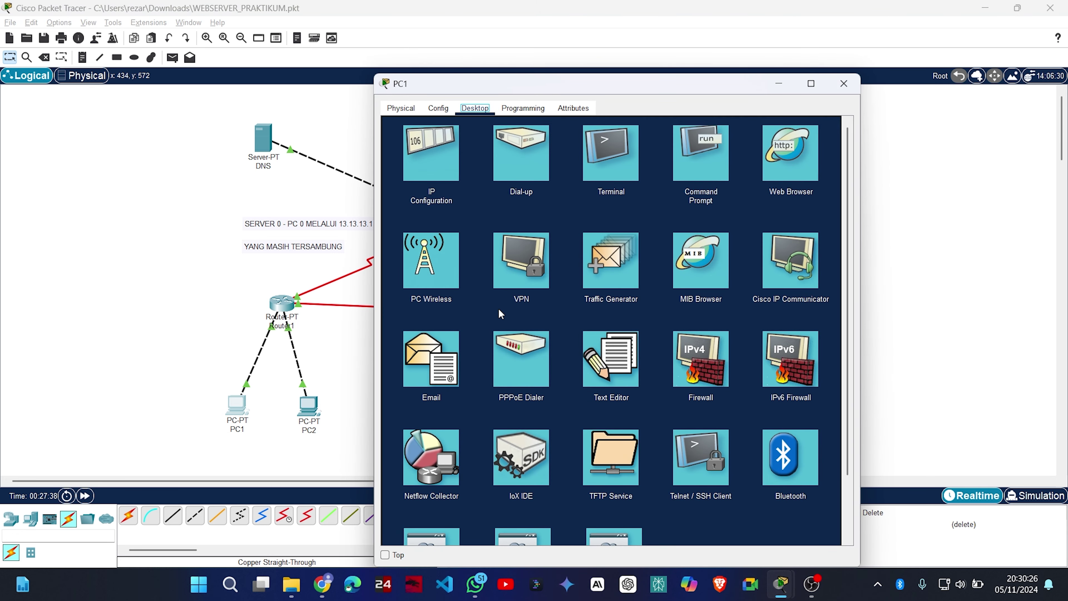
pyautogui.click(425, 387)
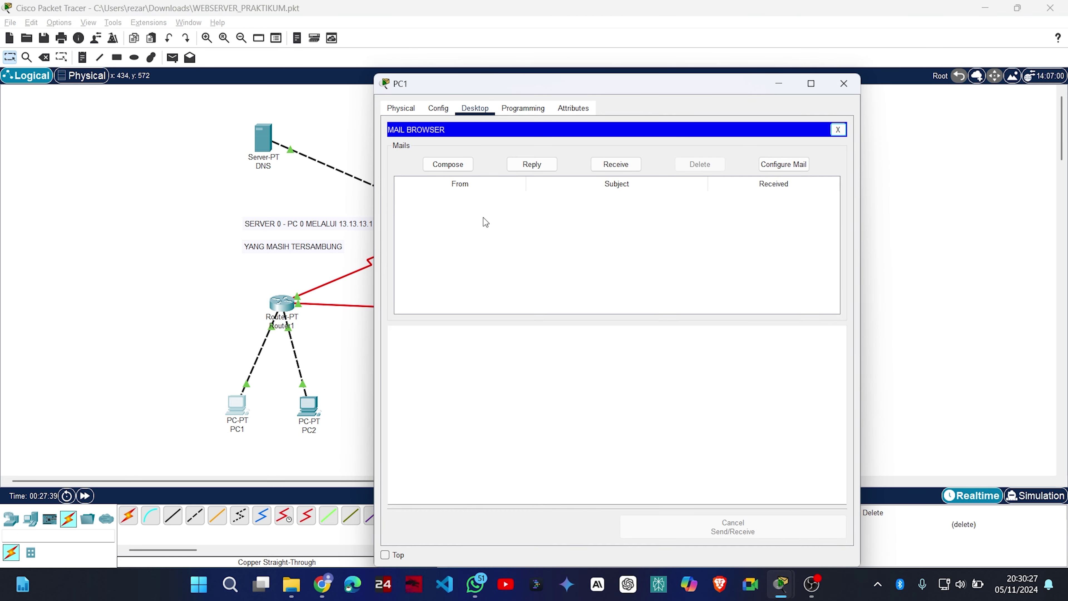
pyautogui.click(448, 165)
pyautogui.write('user3')
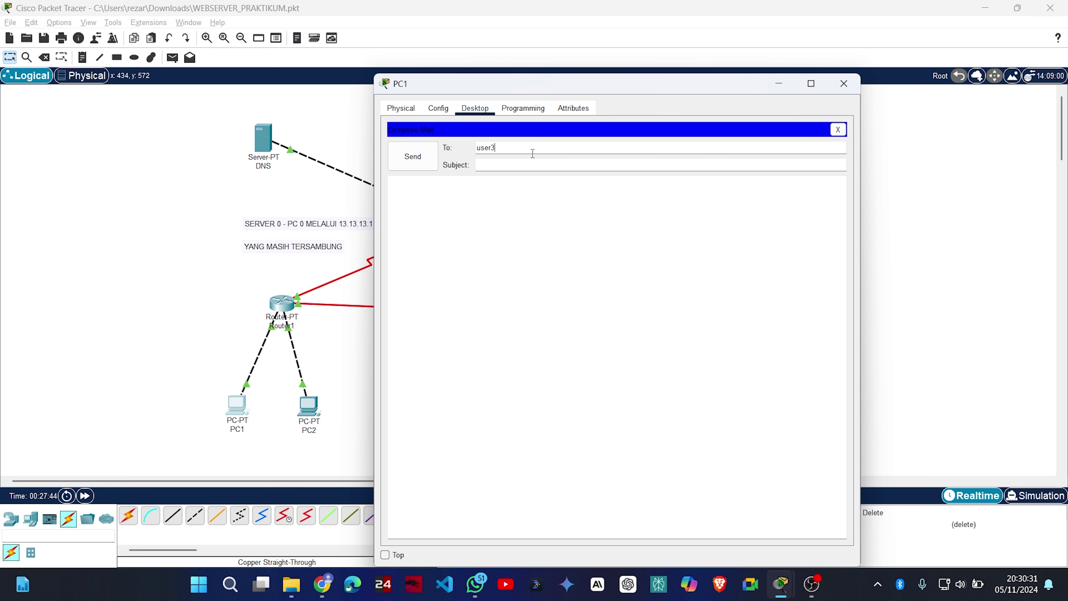
pyautogui.press('Tab')
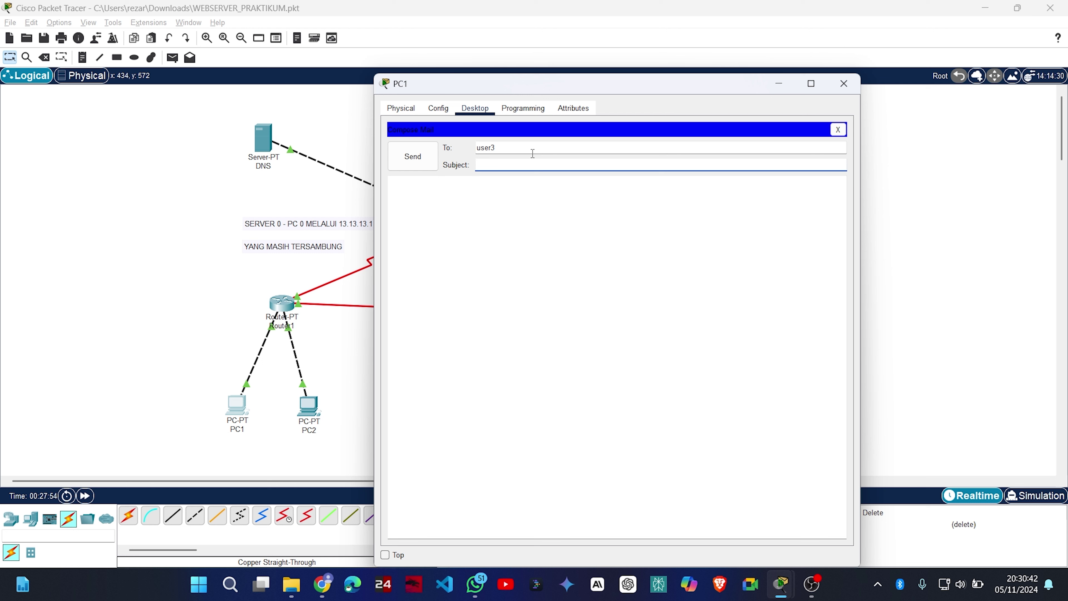
pyautogui.click(532, 153)
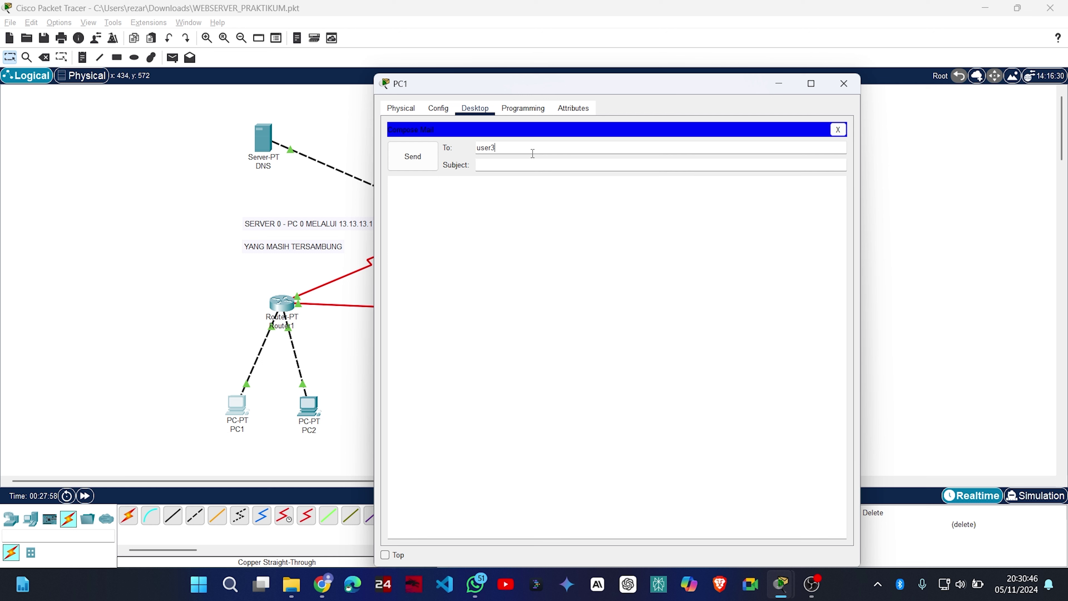
pyautogui.write('@mailku.com')
pyautogui.press('Tab')
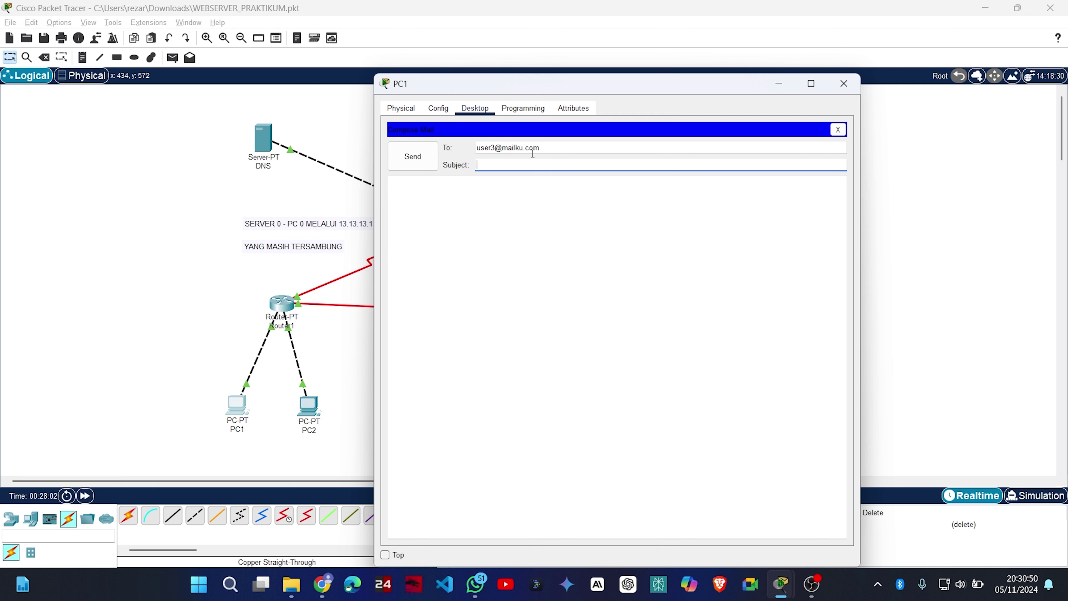
# Give it subject 'pesan baru' and body 'ini pesan dari user 1', then send it.
pyautogui.write('ini')
pyautogui.press('BackSpace')
pyautogui.press('BackSpace')
pyautogui.press('BackSpace')
pyautogui.write('pesan baru')
pyautogui.press('Tab')
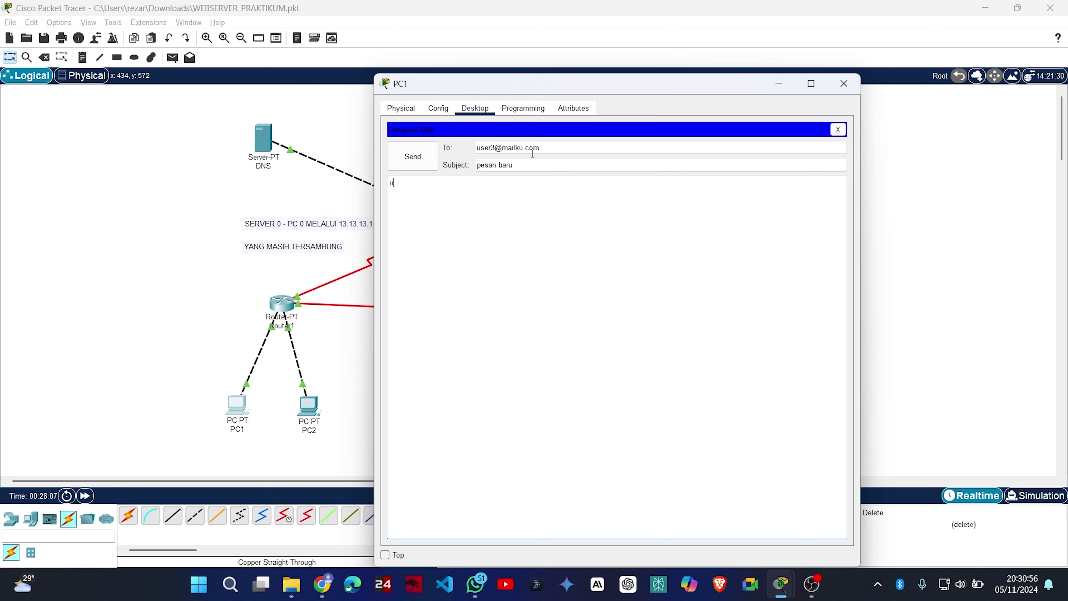
pyautogui.write('ini pesa d')
pyautogui.write('n dari pc 1')
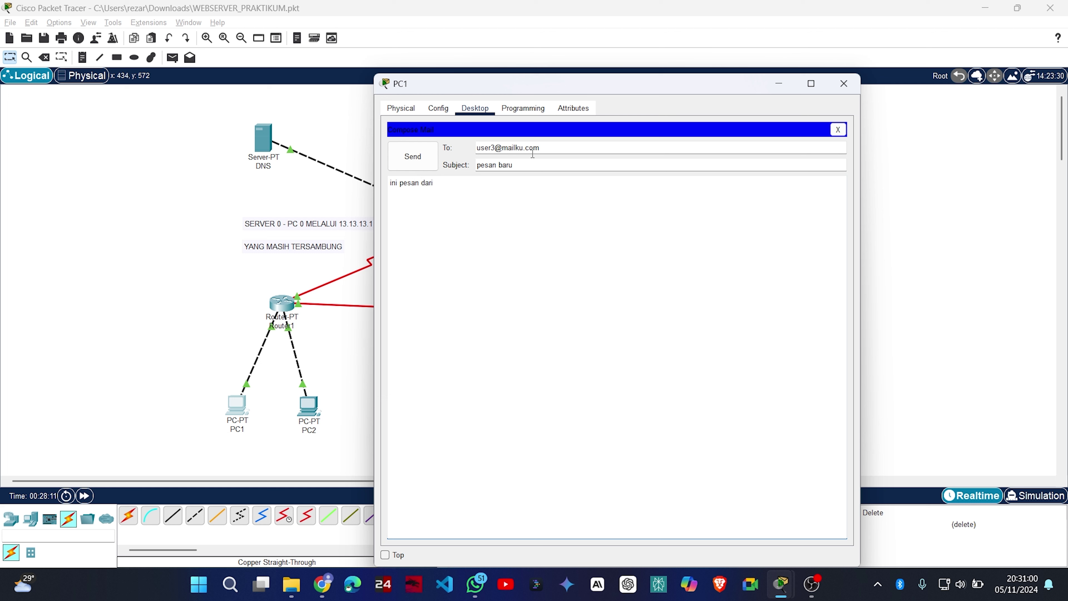
pyautogui.press('BackSpace')
pyautogui.press('BackSpace')
pyautogui.press('BackSpace')
pyautogui.press('BackSpace')
pyautogui.write('user 1')
pyautogui.click(398, 160)
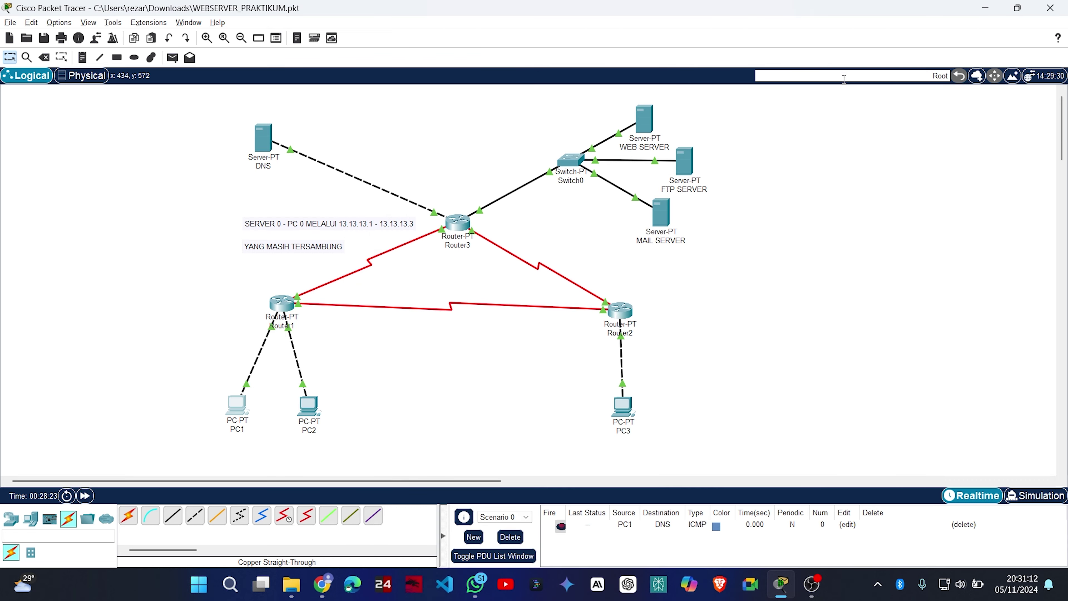
pyautogui.click(846, 82)
pyautogui.click(633, 408)
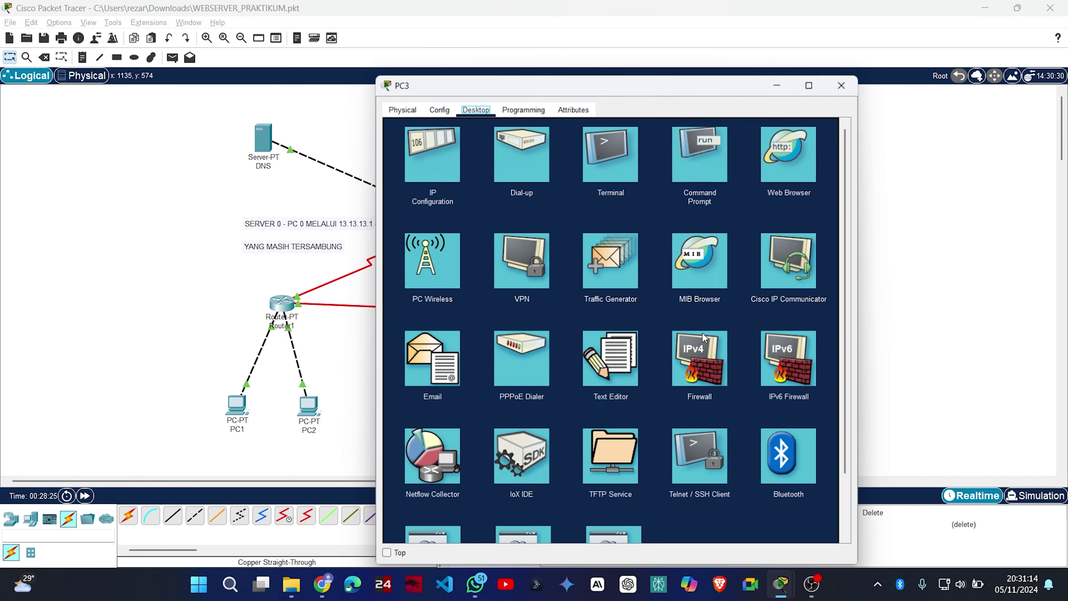
pyautogui.click(426, 357)
pyautogui.click(625, 164)
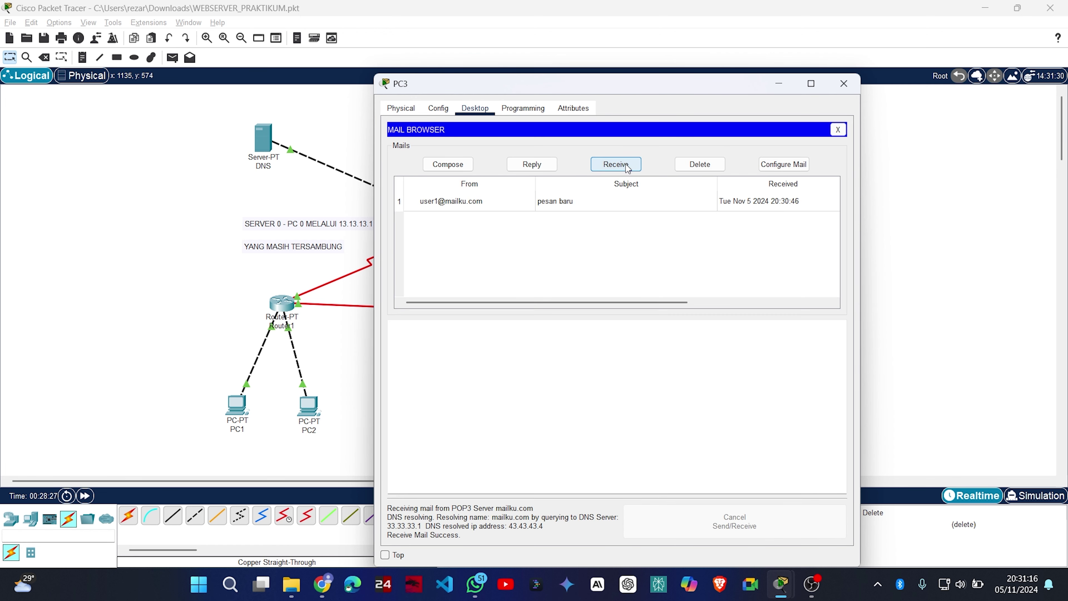
pyautogui.click(640, 198)
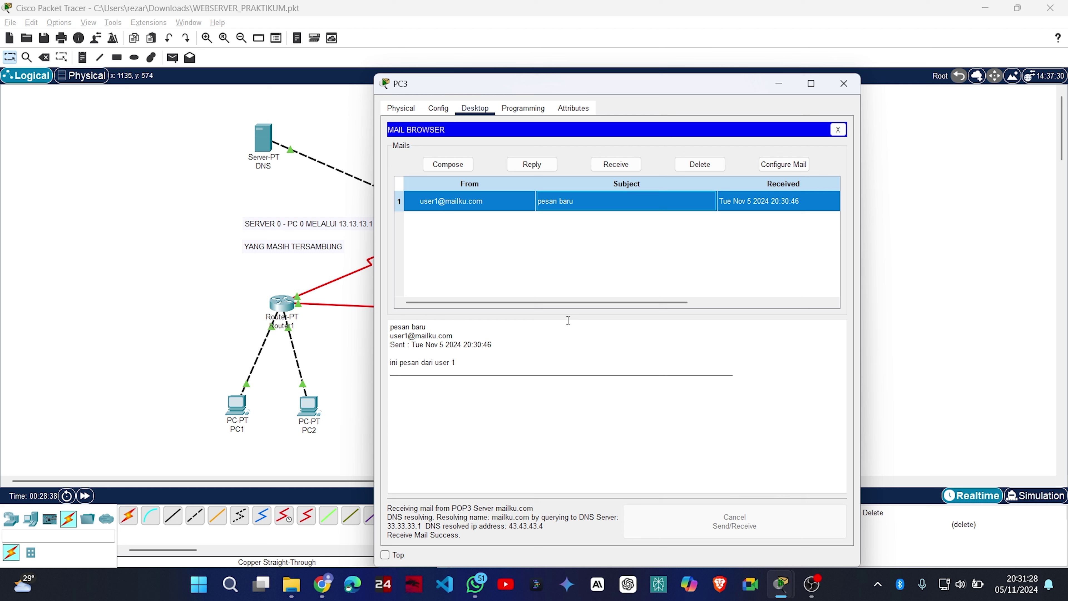
# Reply to user1 with the message 'halo', send it, and close PC3.
pyautogui.click(543, 164)
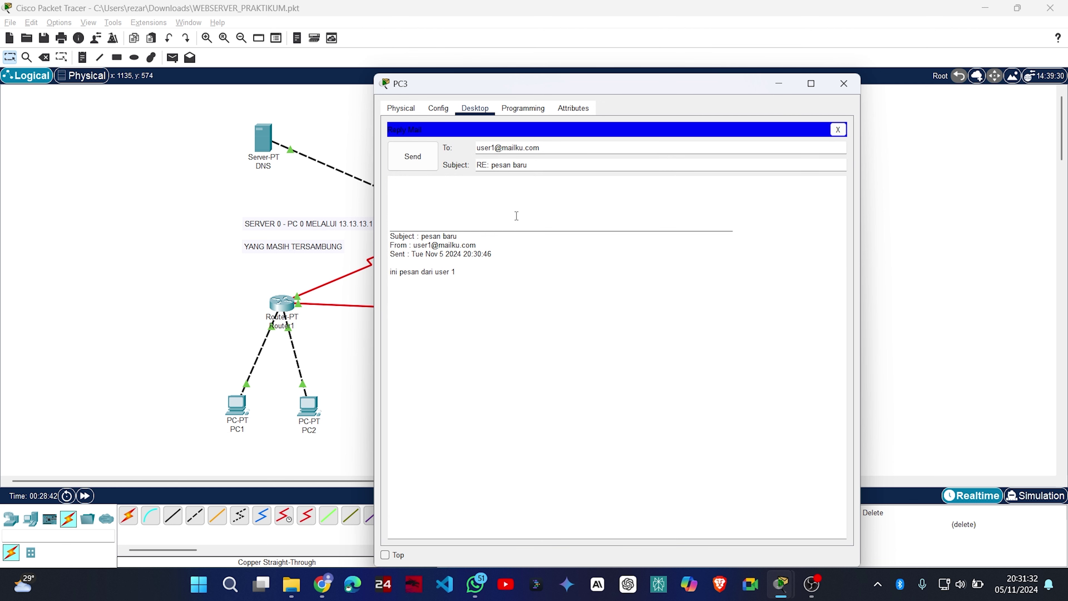
pyautogui.click(436, 209)
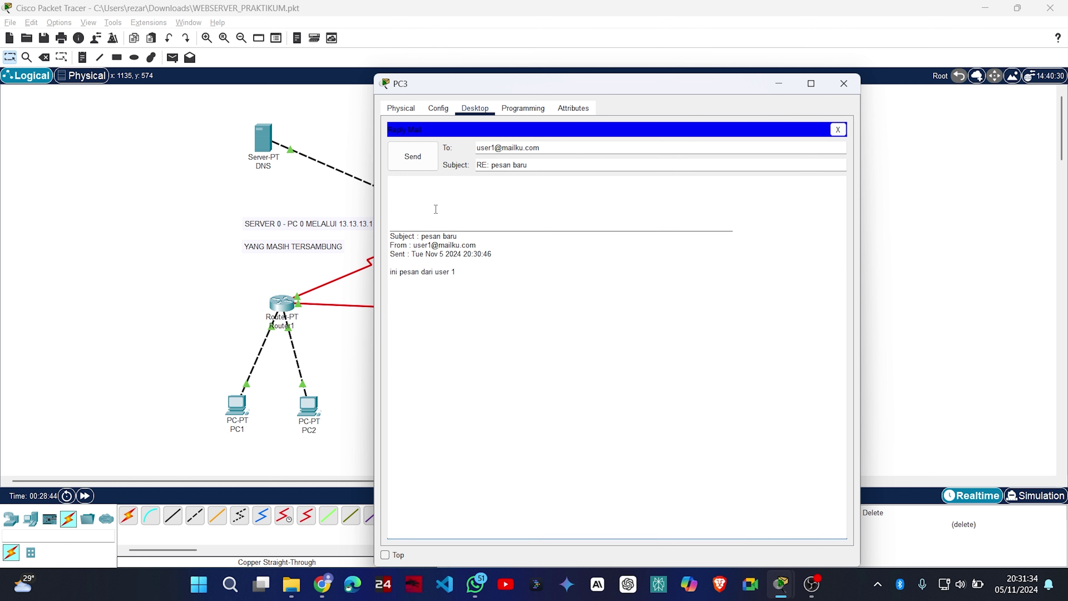
pyautogui.write('halo')
pyautogui.moveTo(614, 80); pyautogui.dragTo(573, 18)
pyautogui.click(373, 93)
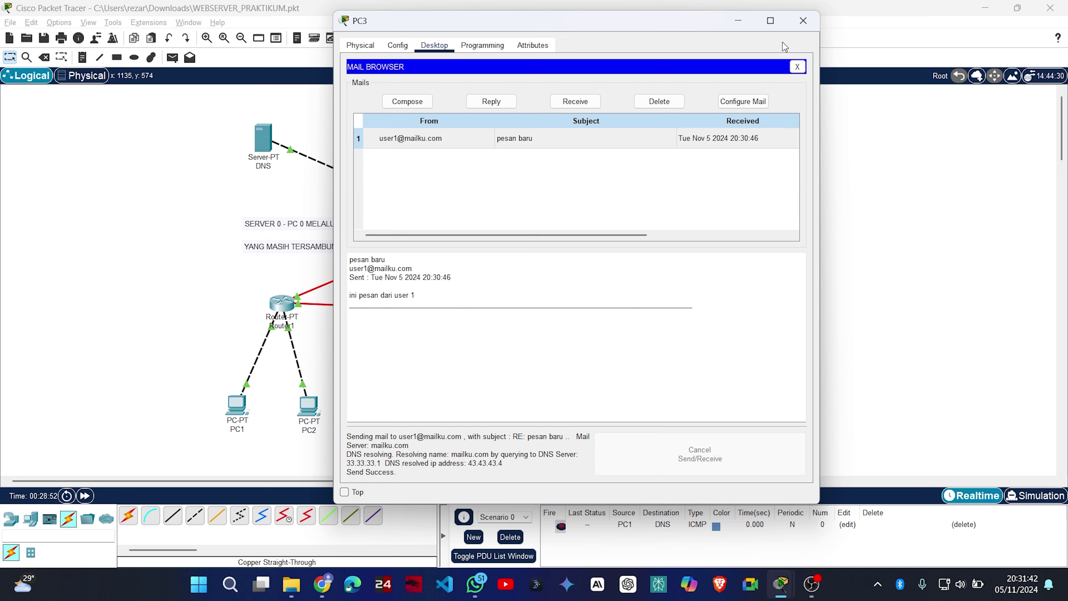
pyautogui.click(804, 20)
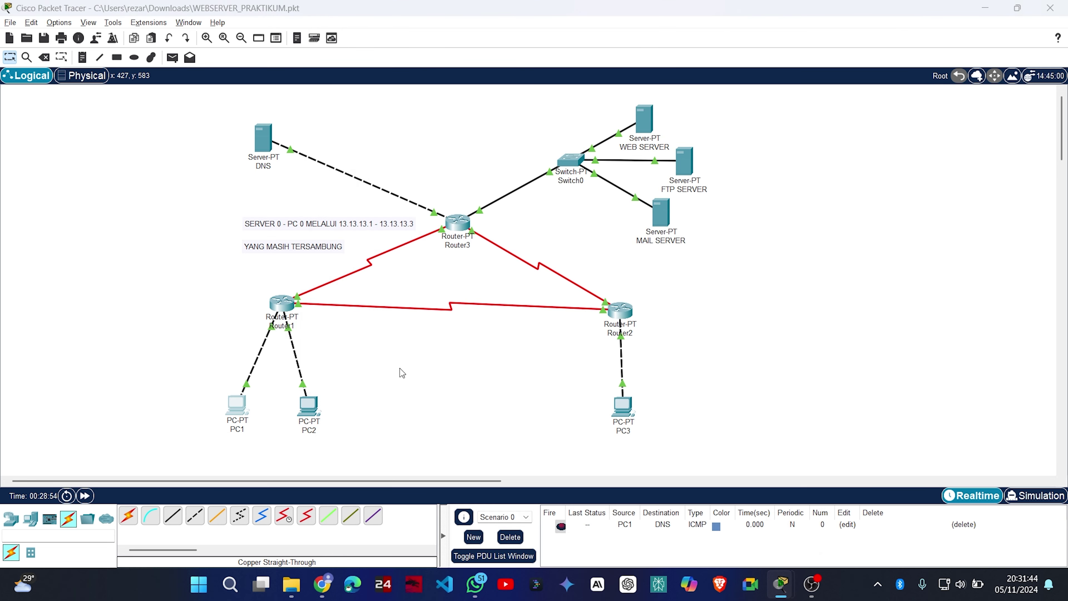
# On PC1, receive and read user3's 'RE: pesan baru' reply, then reopen PC1's Email.
pyautogui.click(237, 404)
pyautogui.click(438, 365)
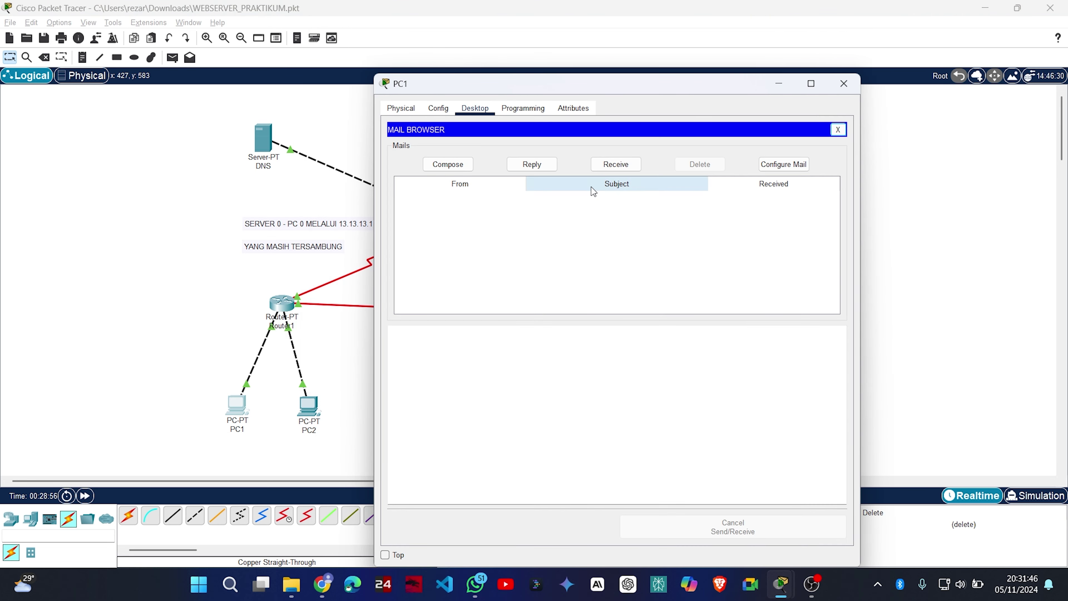
pyautogui.click(614, 165)
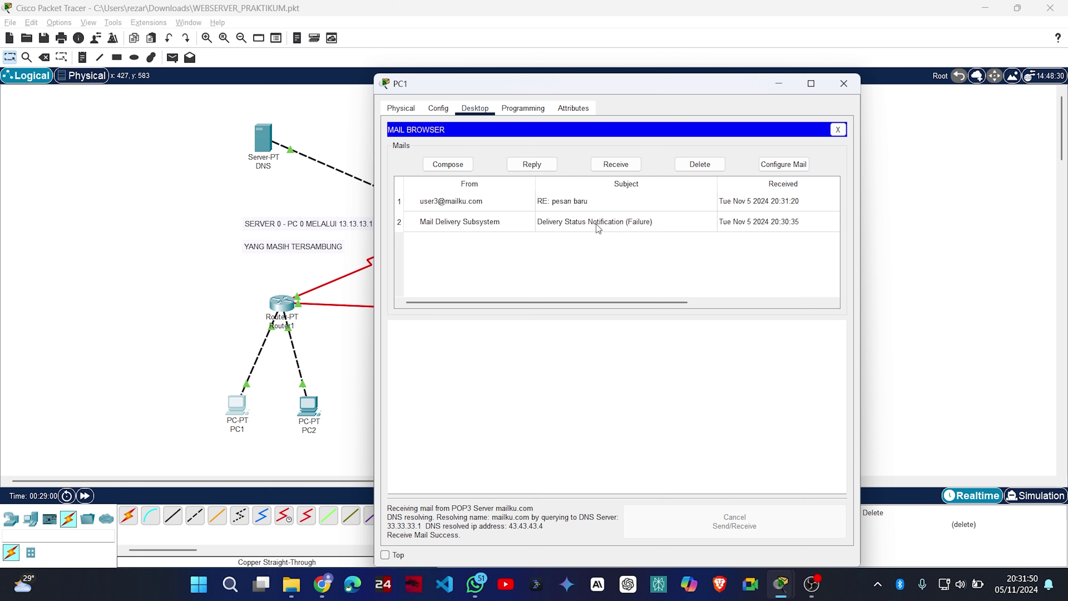
pyautogui.click(638, 206)
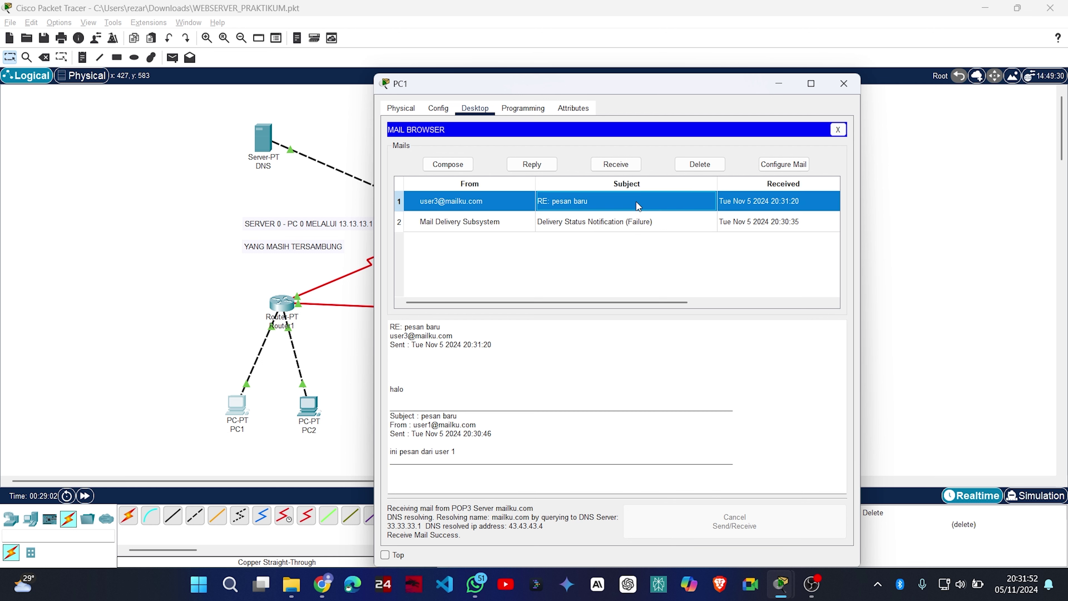
pyautogui.click(844, 83)
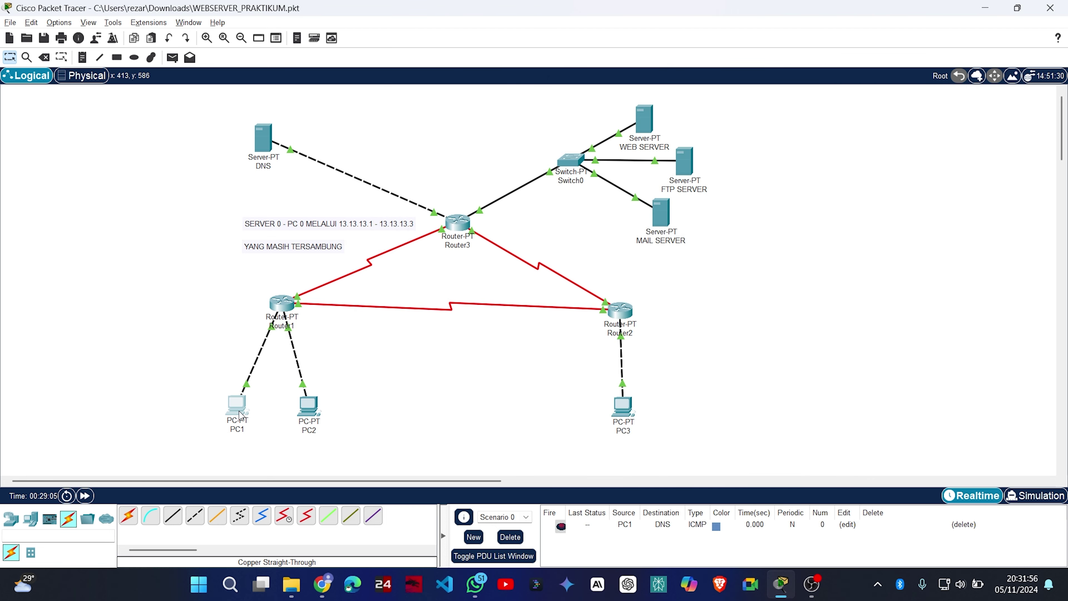
pyautogui.click(226, 420)
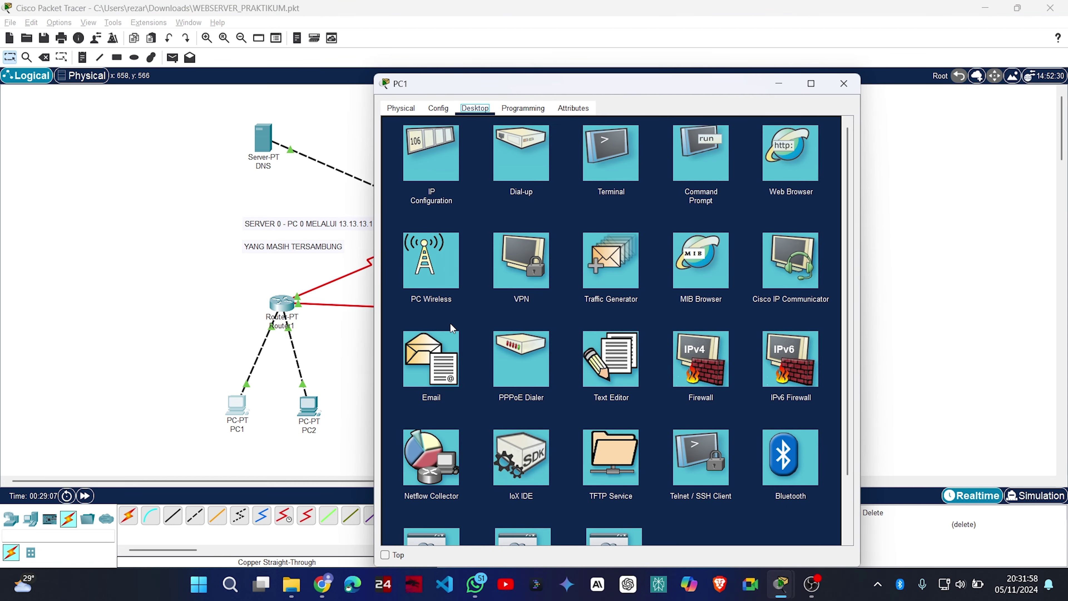
pyautogui.click(437, 349)
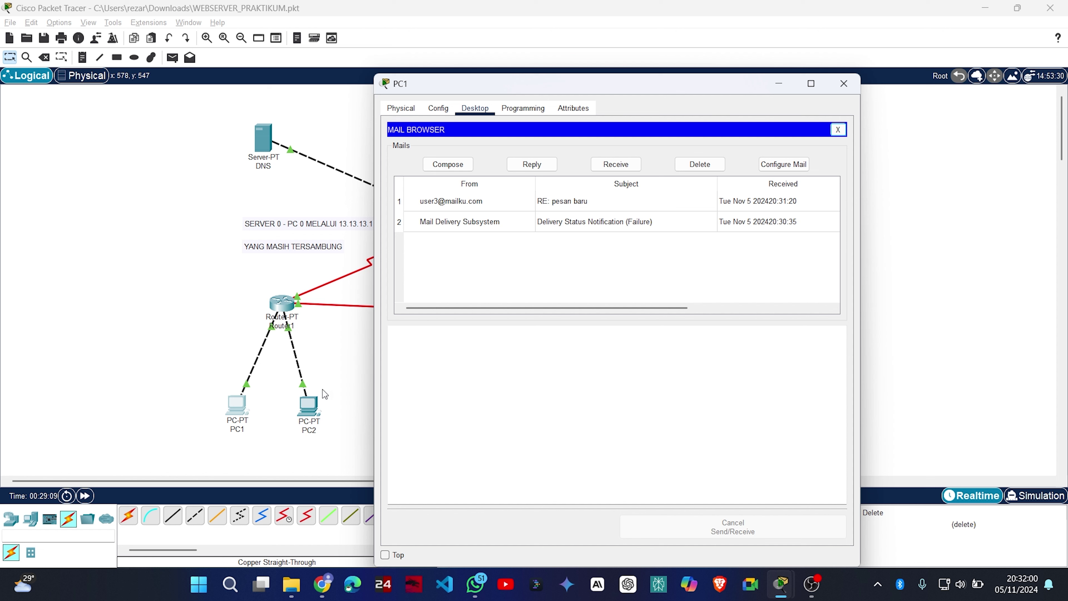
pyautogui.click(448, 164)
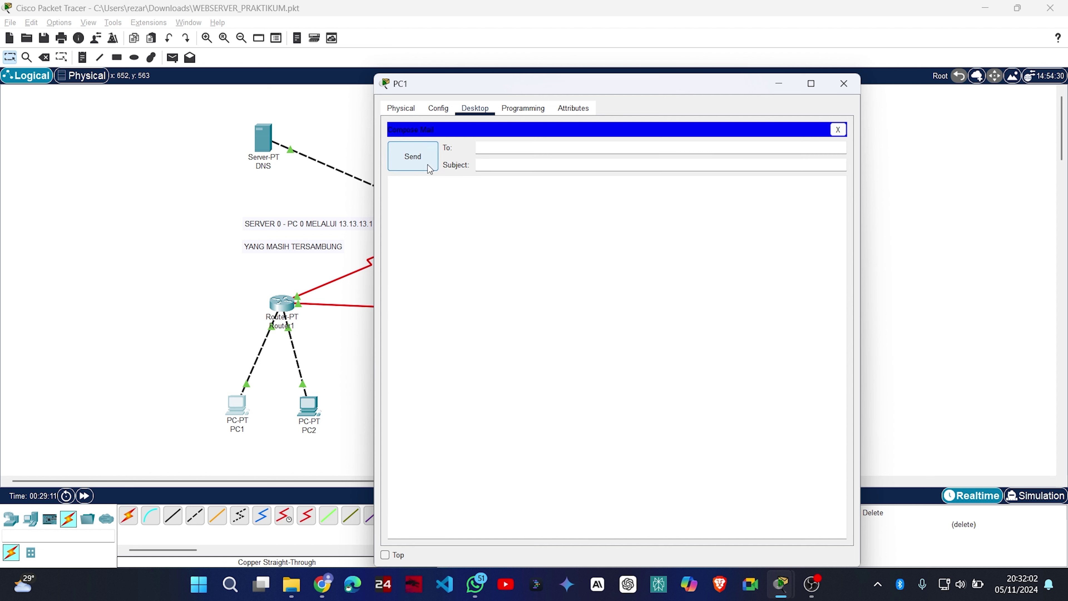
pyautogui.press('Tab')
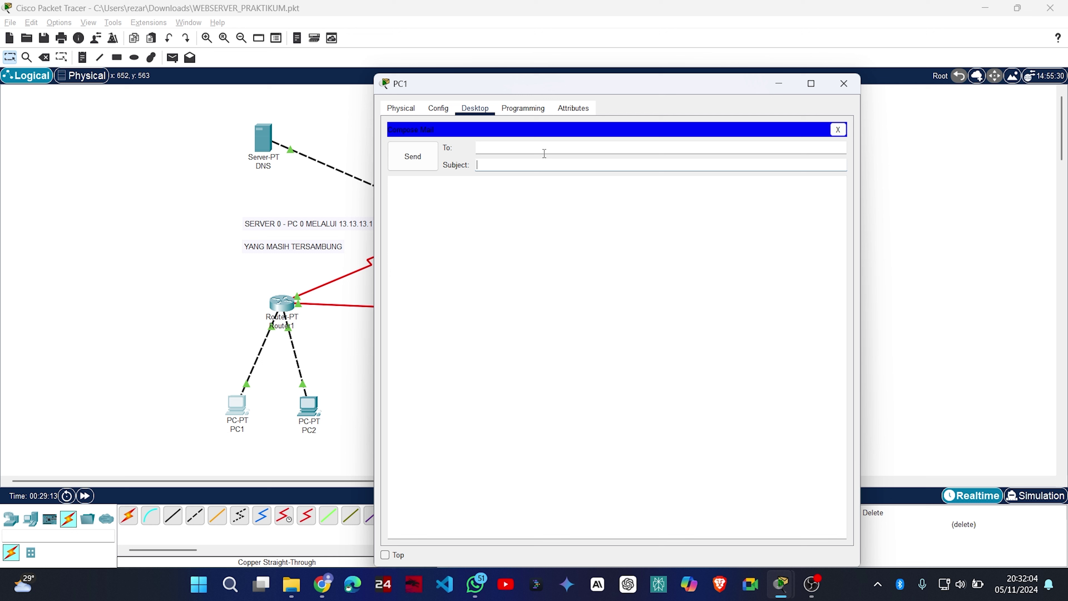
pyautogui.write('user2@mailku.co')
pyautogui.press('Tab')
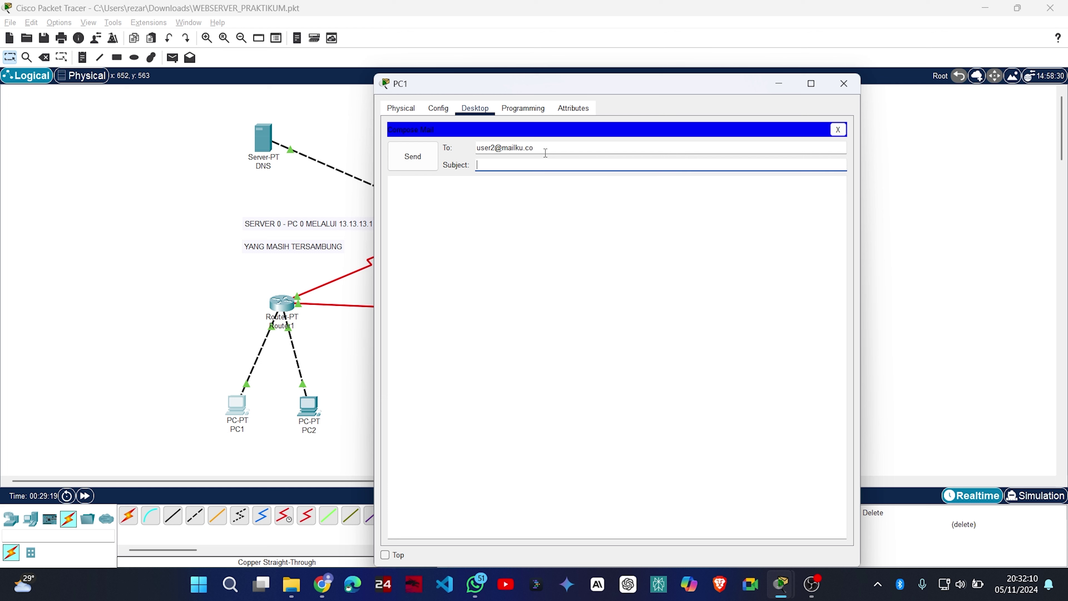
pyautogui.click(545, 152)
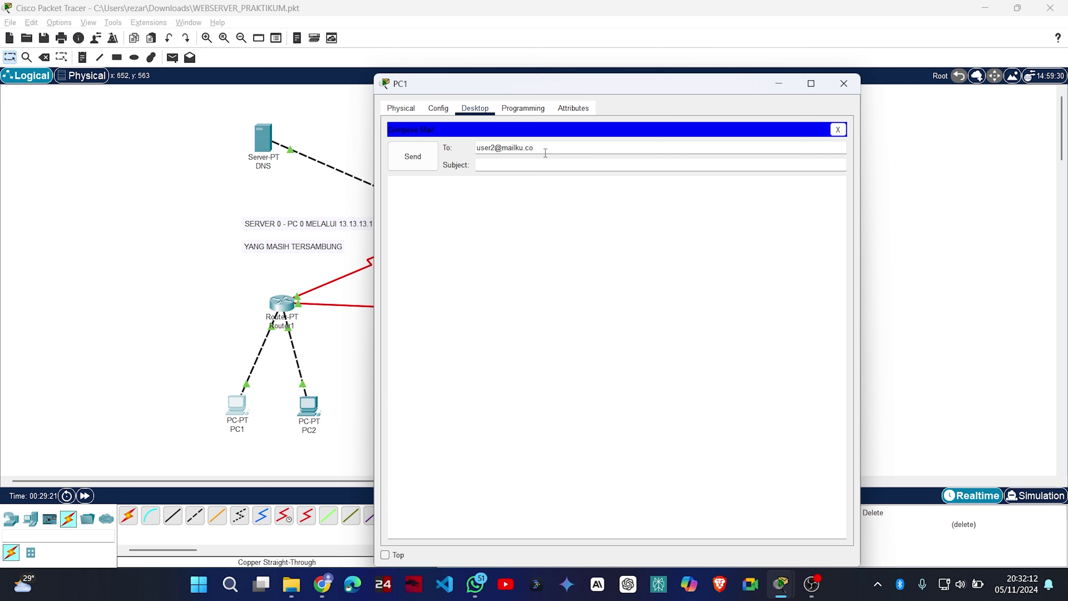
pyautogui.write('m')
pyautogui.press('Tab')
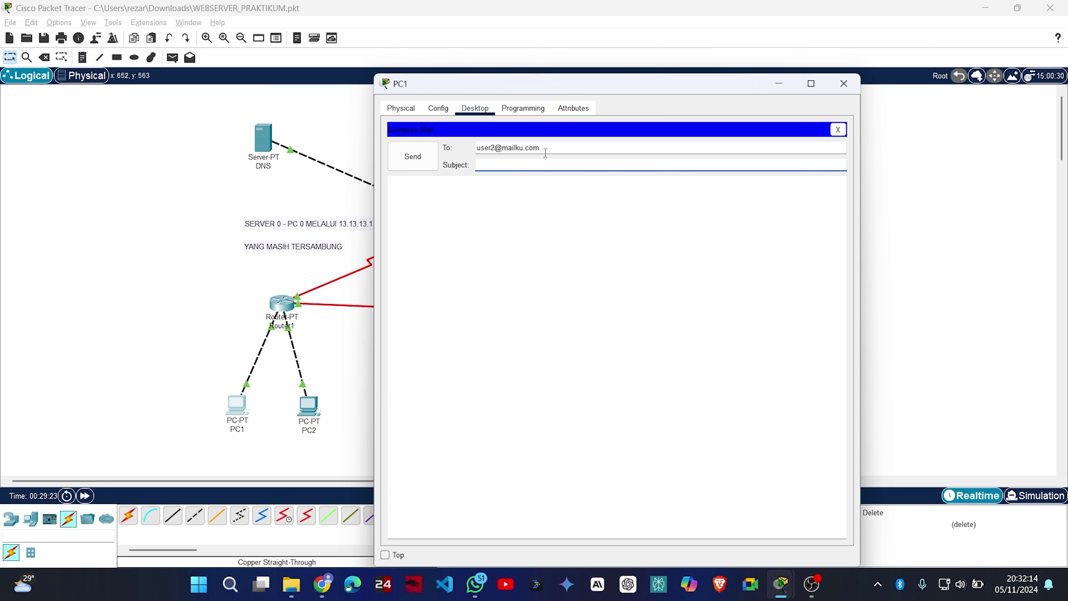
# Add subject 'halo user 2' and body 'ini pesan dari user 1', then send it.
pyautogui.write('halo user 2')
pyautogui.press('Tab')
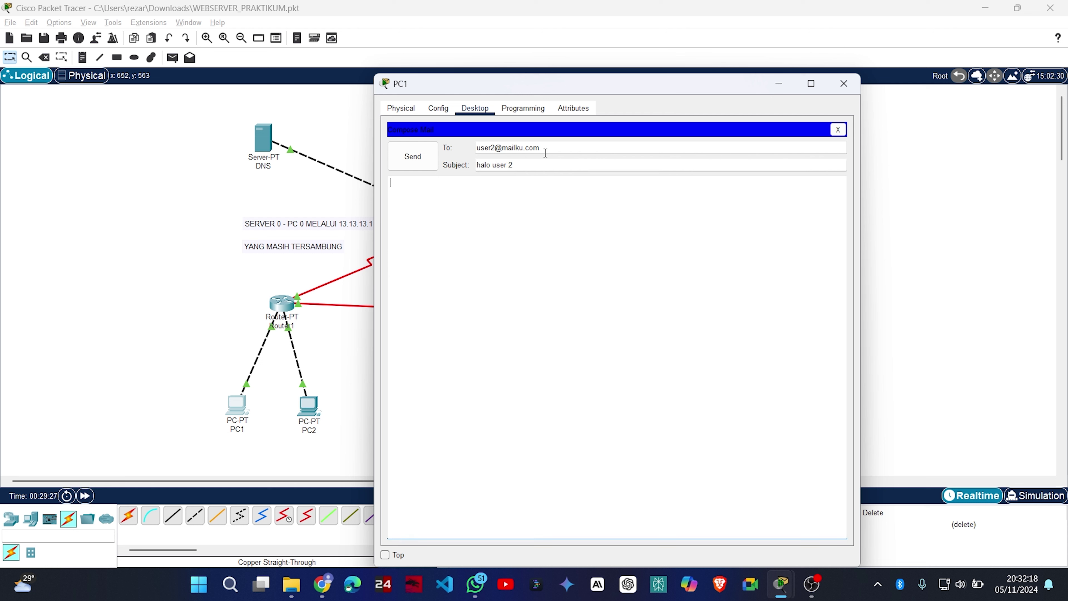
pyautogui.write('ini pesan dari user 1')
pyautogui.click(408, 165)
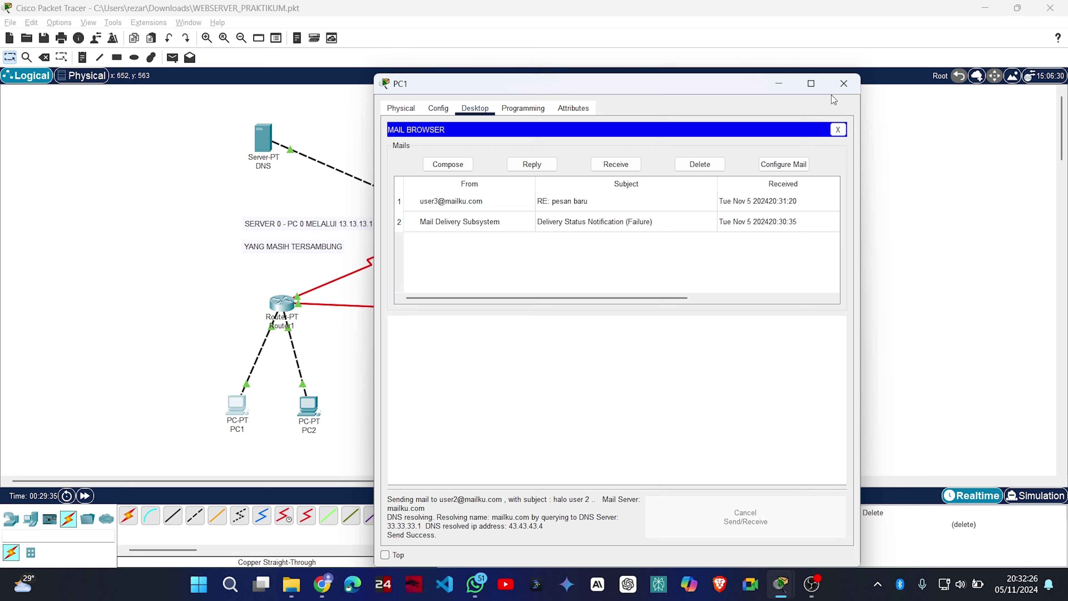
pyautogui.click(843, 83)
# On PC2's Email, receive and read user1's 'halo user 2' mail, then close PC2.
pyautogui.click(309, 406)
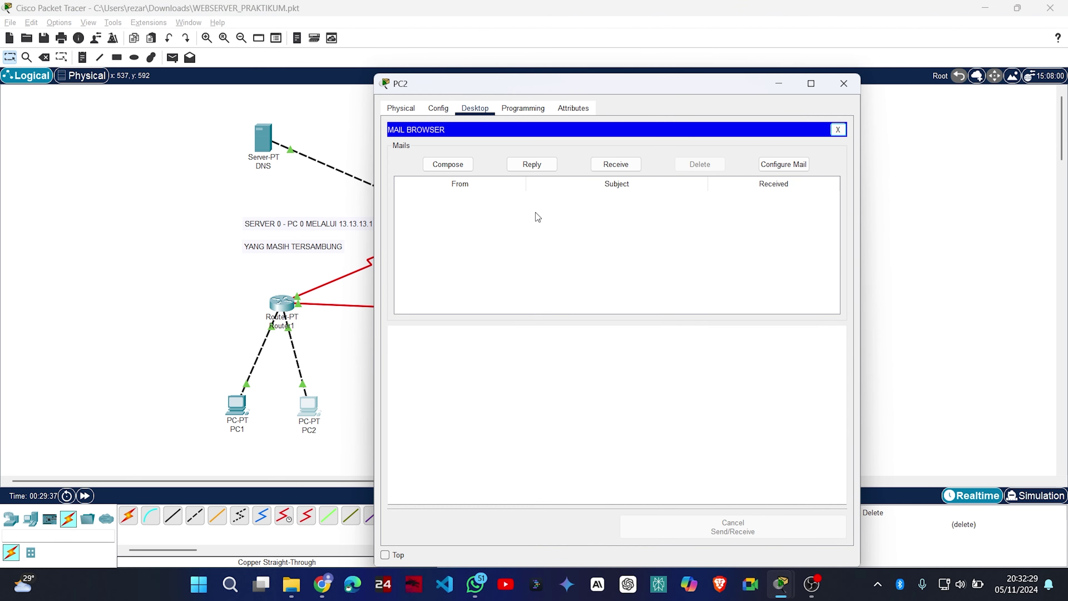
pyautogui.click(617, 164)
pyautogui.click(621, 198)
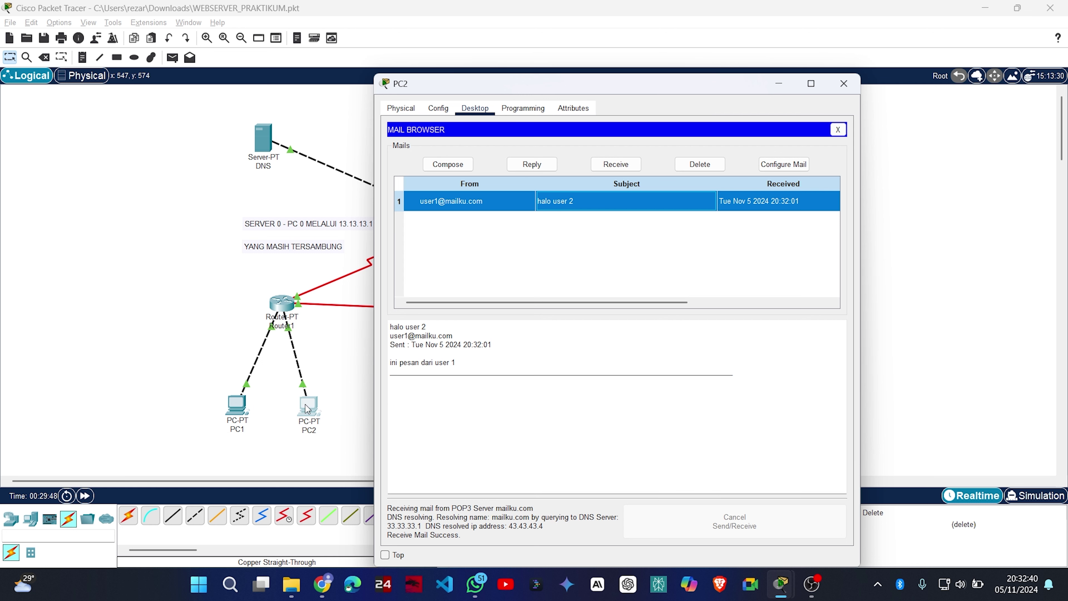
pyautogui.click(844, 83)
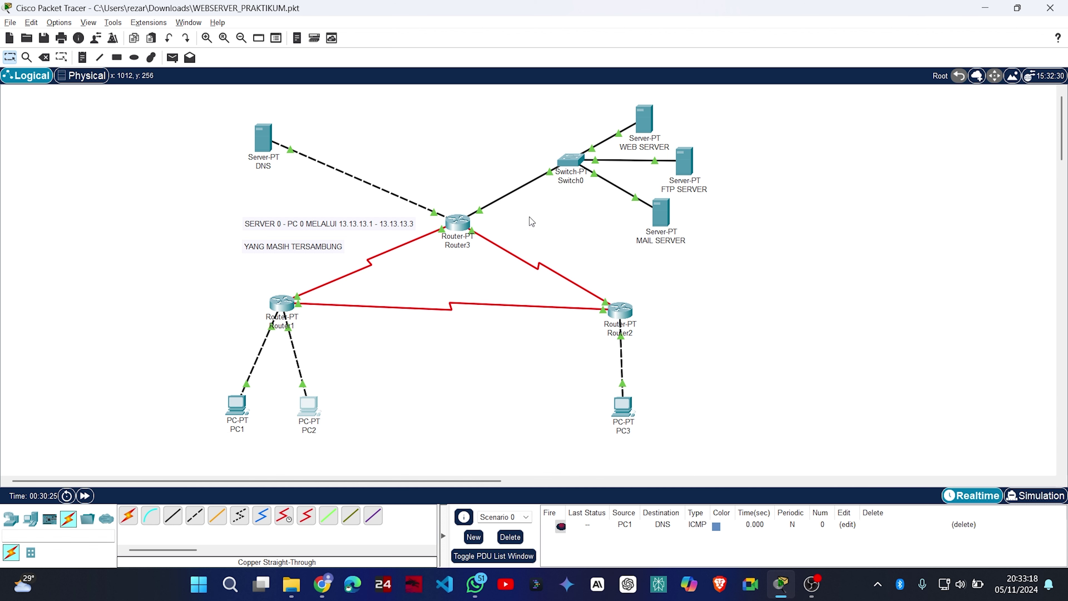
pyautogui.click(270, 136)
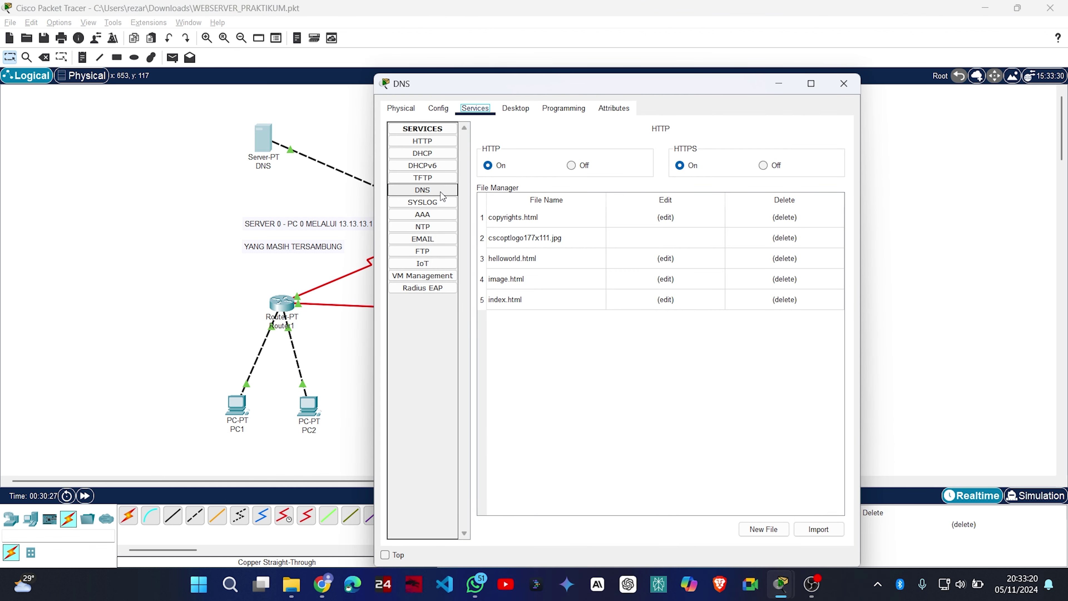
pyautogui.click(423, 190)
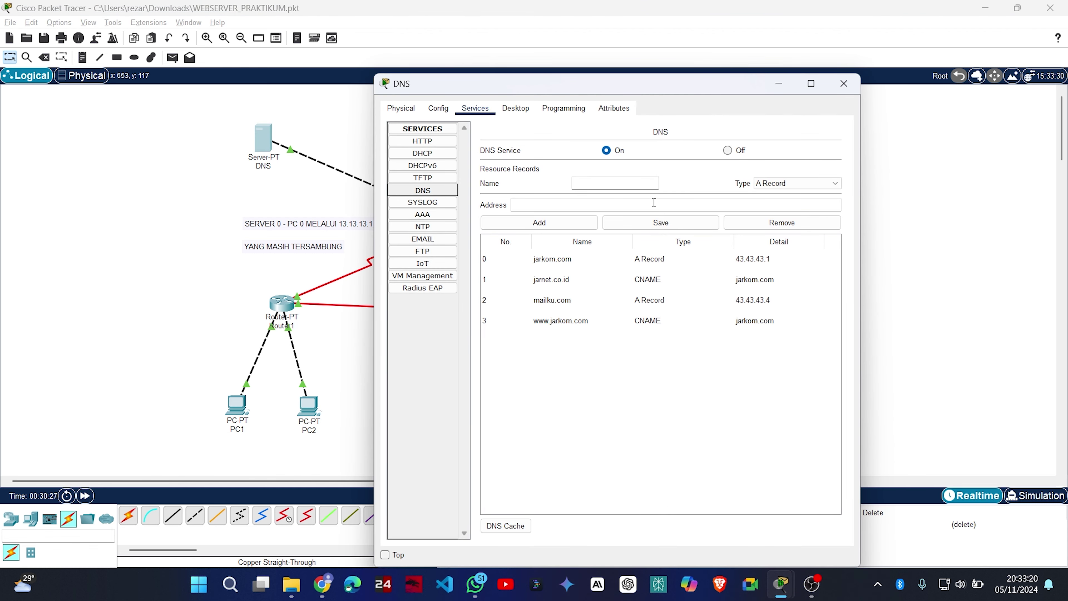
pyautogui.click(850, 86)
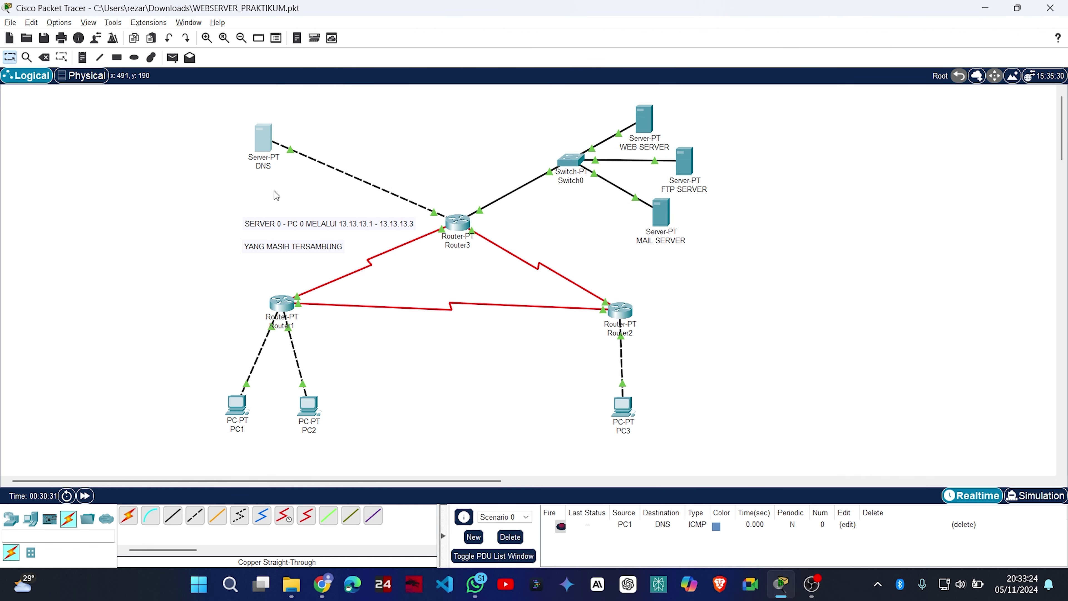